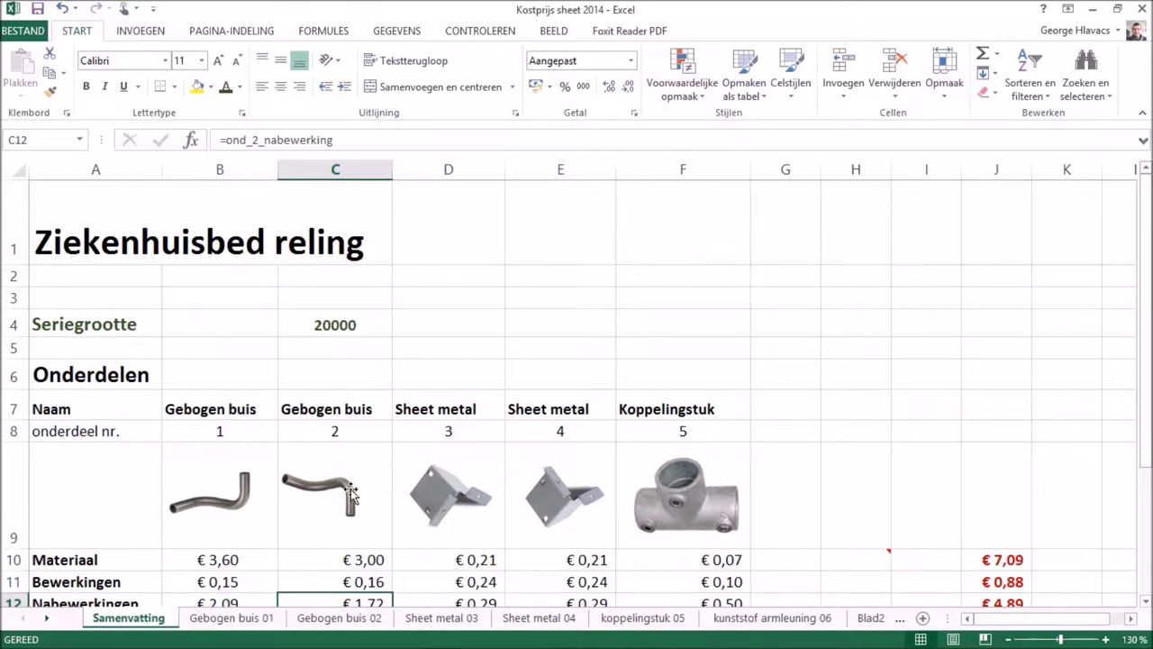
Scroll down the Samenvatting summary, then switch to the Gebogen buis 01 sheet for part 1
{"action": "scroll", "coordinate": [366, 481], "scroll_direction": "down", "scroll_amount": 1}
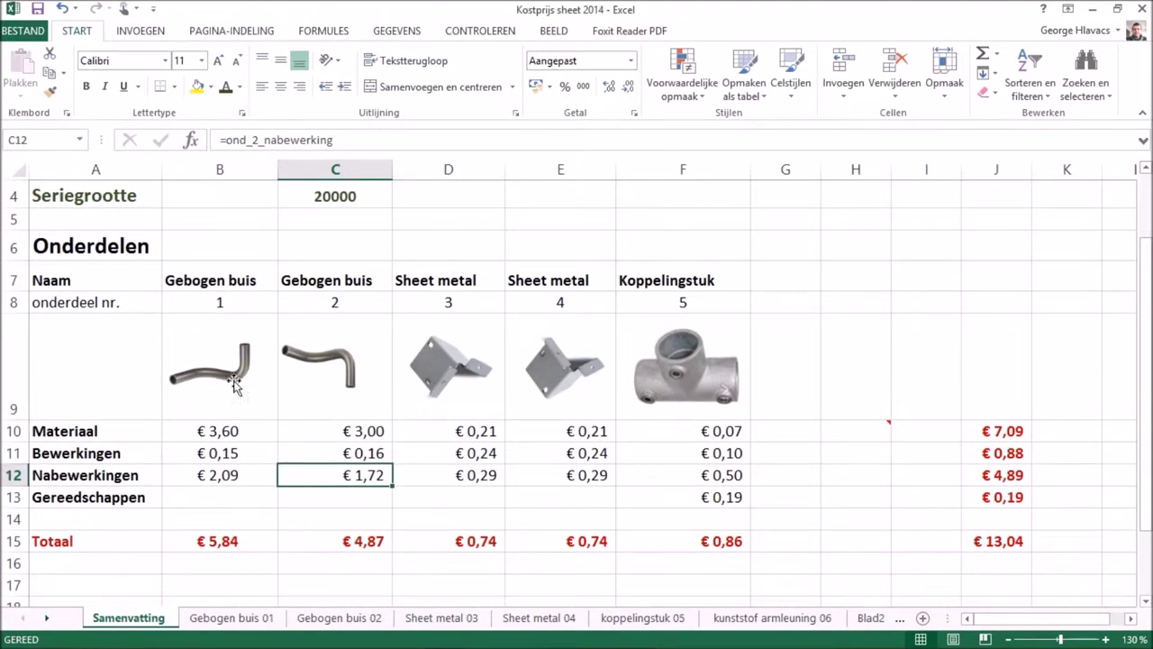
{"action": "left_click", "coordinate": [244, 622]}
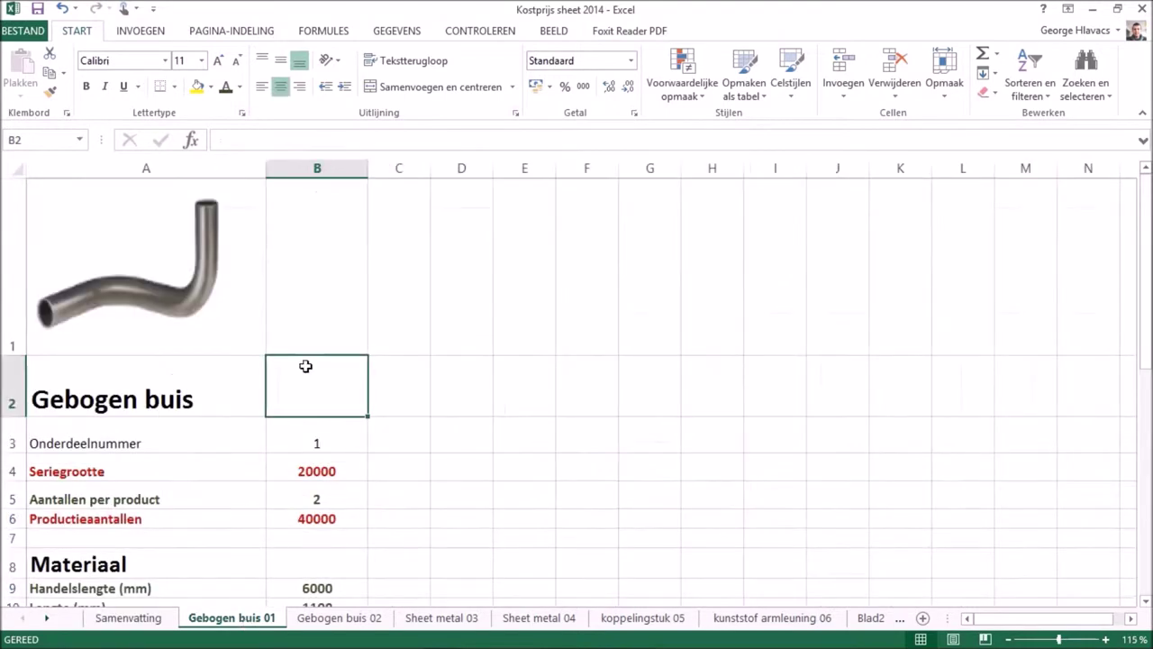
Flip back and forth between the Gebogen buis 02 and Sheet metal 03 part sheets
{"action": "scroll", "coordinate": [234, 340], "scroll_direction": "down", "scroll_amount": 1}
{"action": "scroll", "coordinate": [236, 343], "scroll_direction": "down", "scroll_amount": 1}
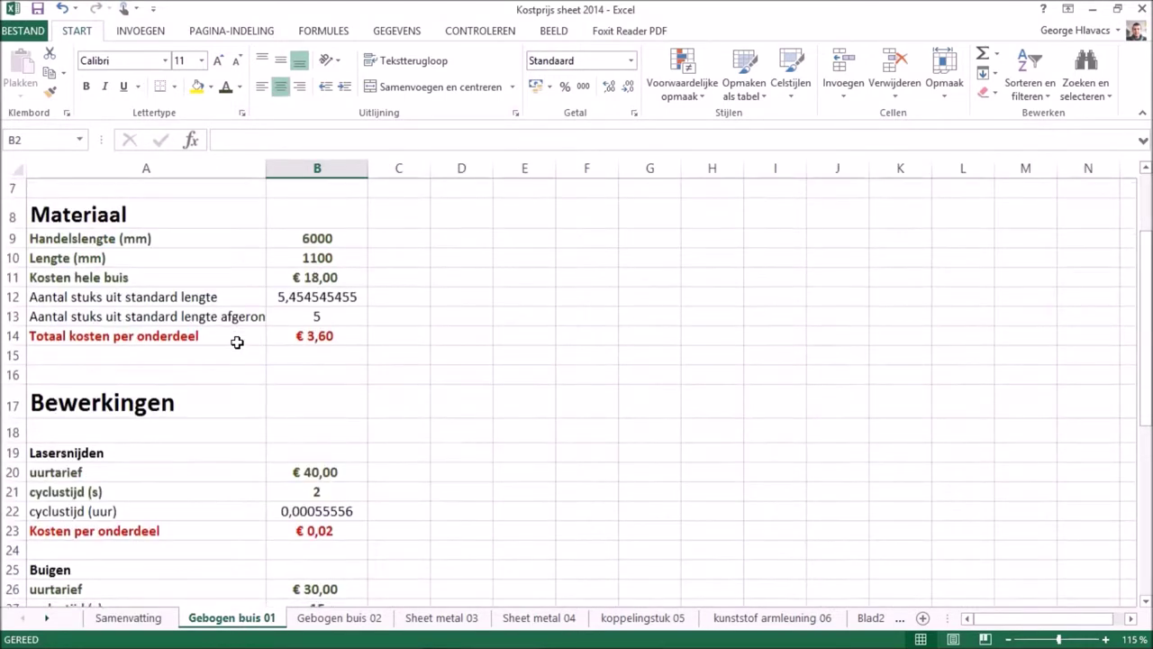
{"action": "scroll", "coordinate": [237, 340], "scroll_direction": "up", "scroll_amount": 2}
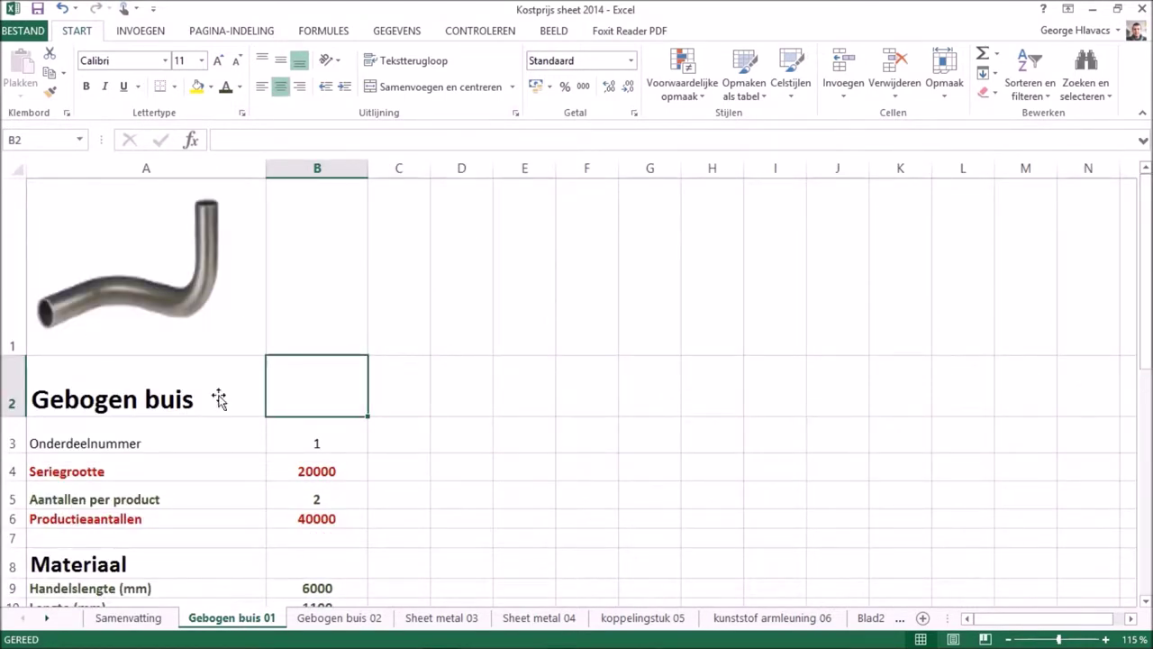
{"action": "left_click", "coordinate": [335, 620]}
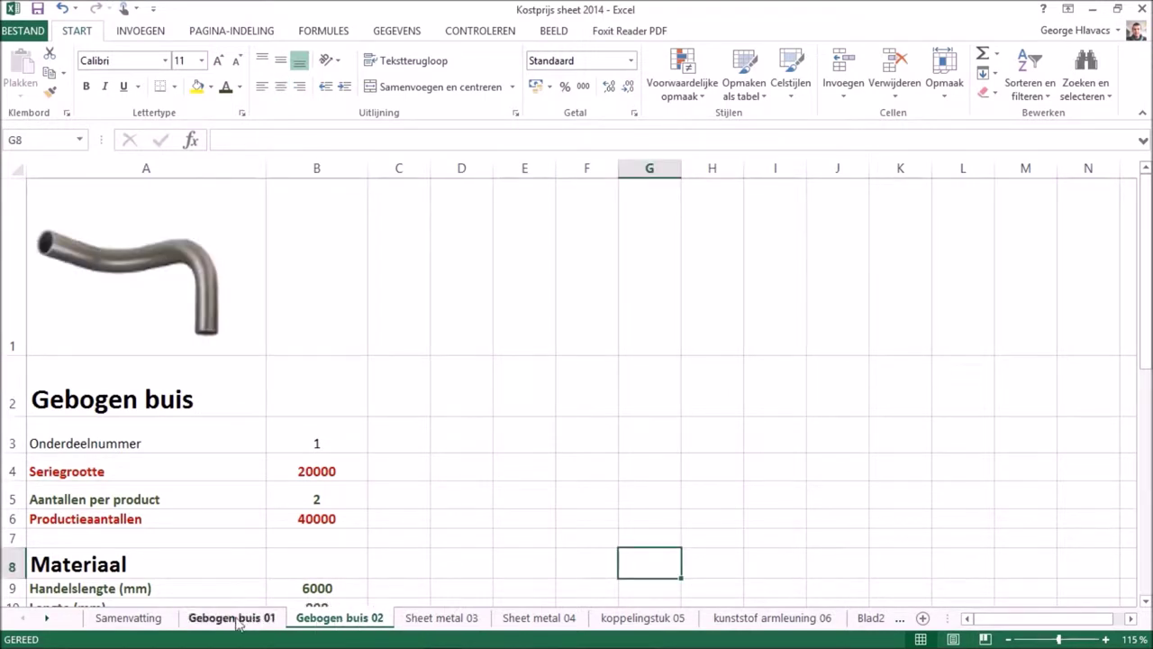
{"action": "left_click", "coordinate": [435, 618]}
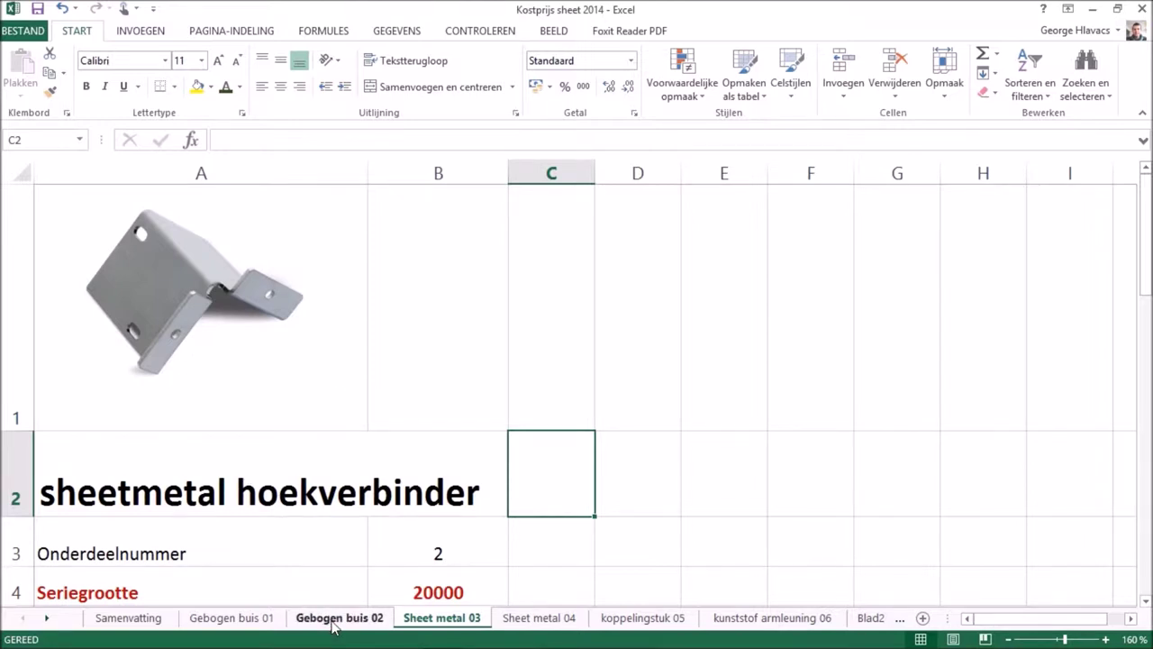
{"action": "left_click", "coordinate": [334, 620]}
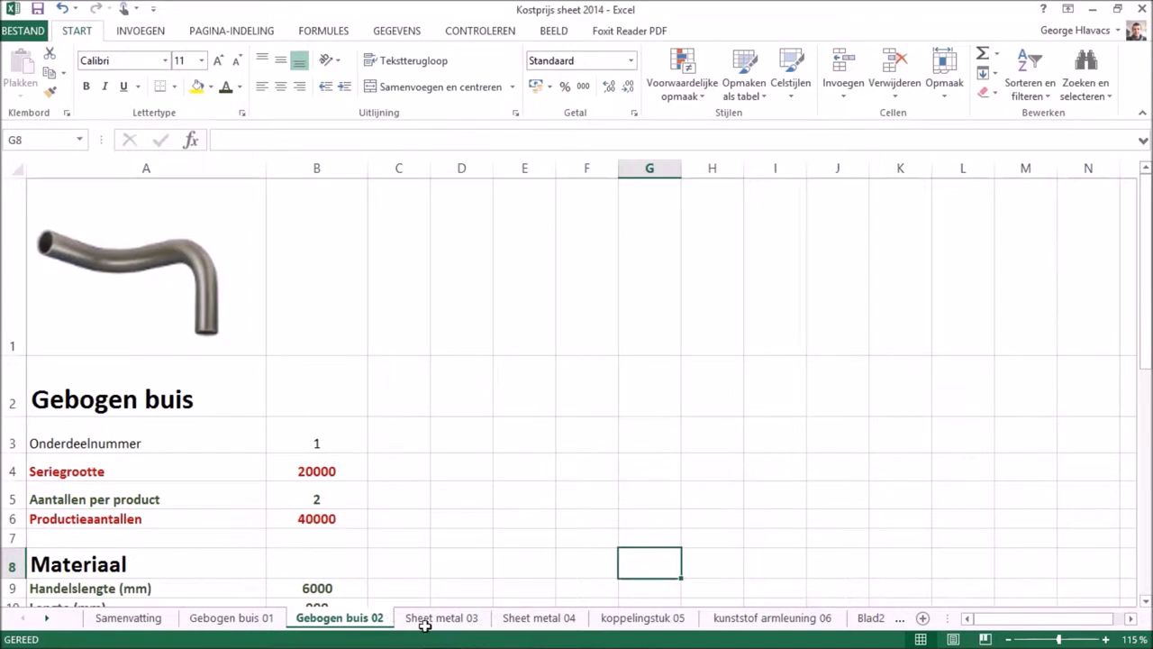
{"action": "left_click", "coordinate": [423, 620]}
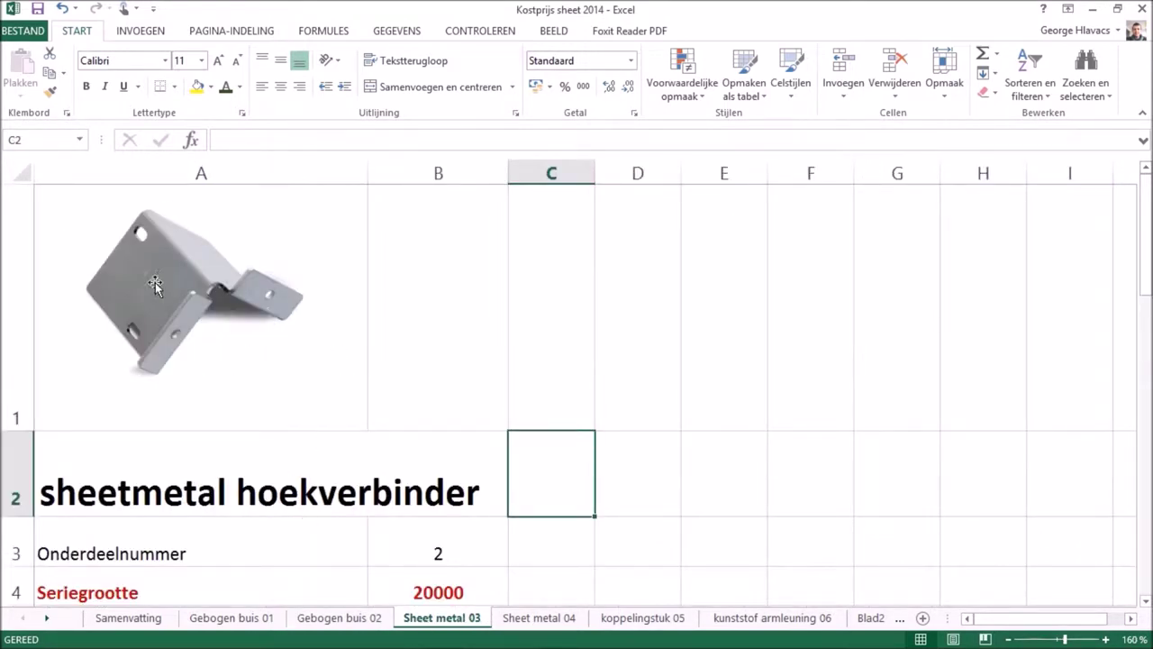
Scroll through Sheet metal 03, then go to the koppelingstuk 05 Buiskoppeling sheet
{"action": "scroll", "coordinate": [315, 360], "scroll_direction": "down", "scroll_amount": 1}
{"action": "scroll", "coordinate": [322, 345], "scroll_direction": "up", "scroll_amount": 1}
{"action": "scroll", "coordinate": [324, 345], "scroll_direction": "down", "scroll_amount": 1}
{"action": "scroll", "coordinate": [430, 347], "scroll_direction": "up", "scroll_amount": 1}
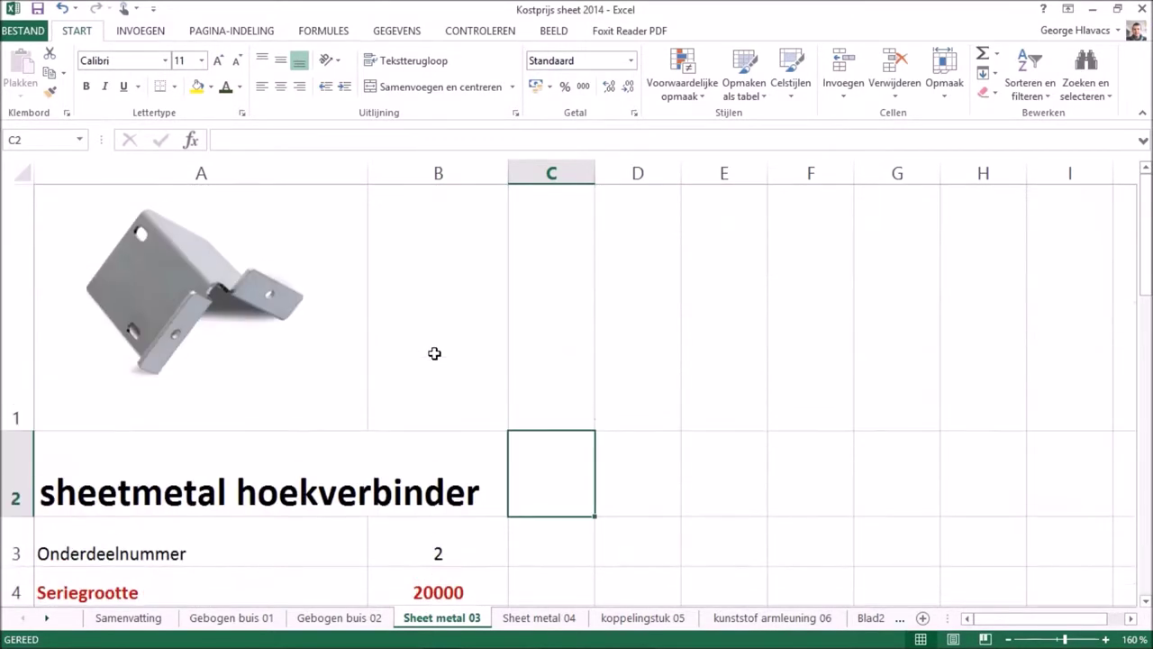
{"action": "left_click", "coordinate": [645, 620]}
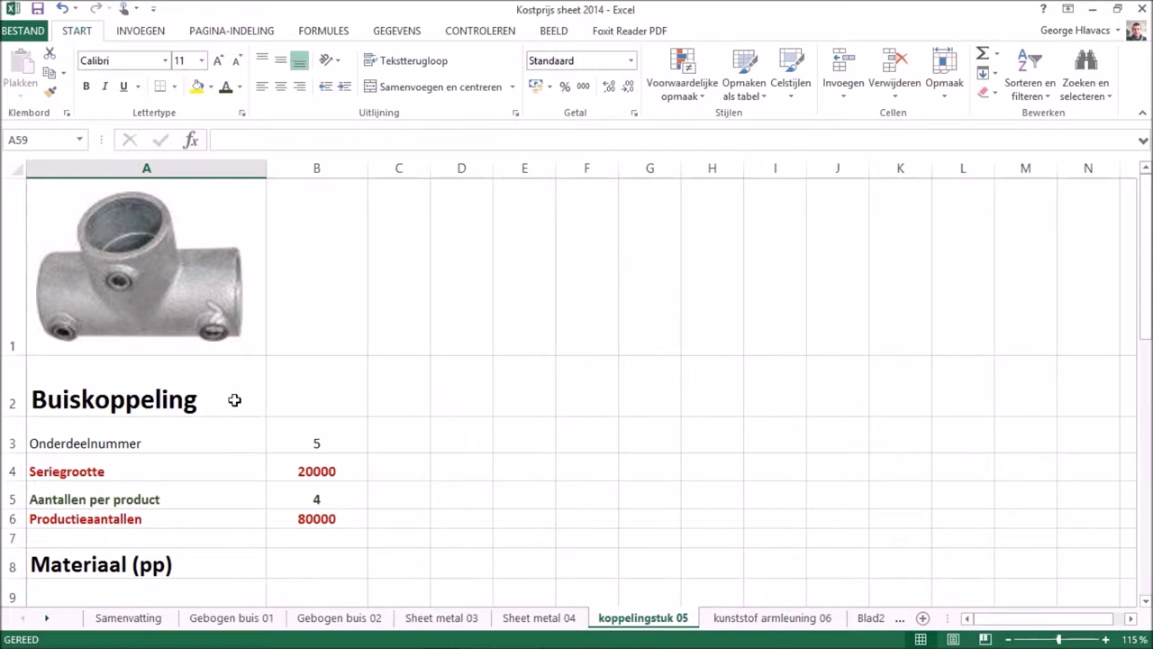
{"action": "left_click", "coordinate": [235, 399]}
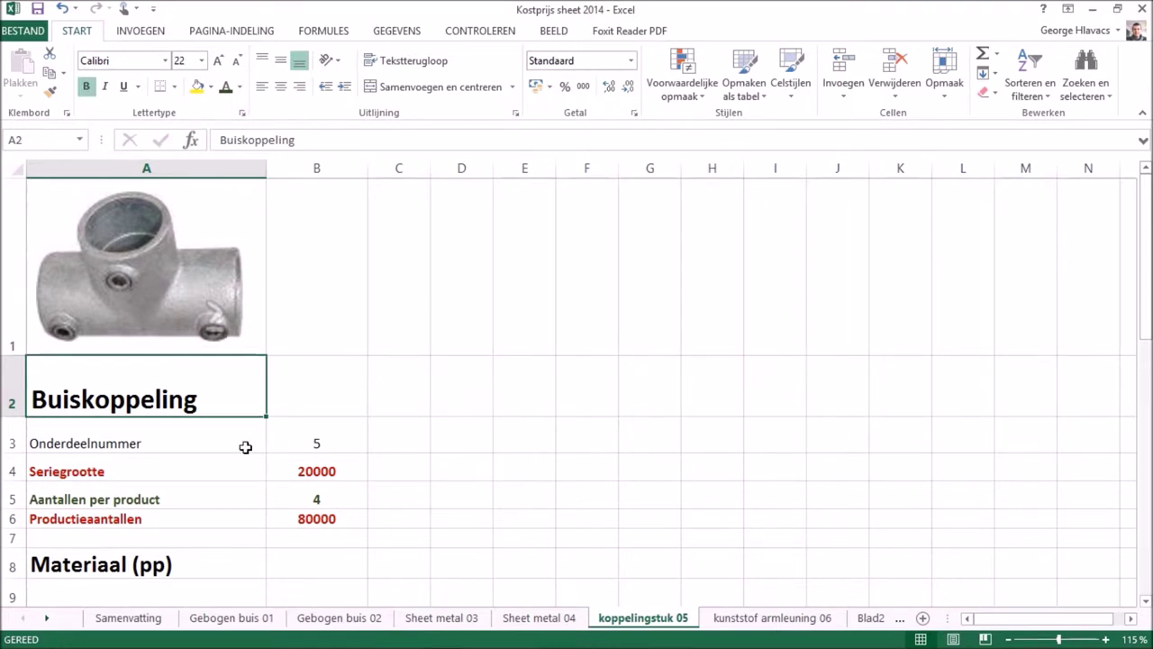
{"action": "left_click", "coordinate": [242, 443]}
{"action": "scroll", "coordinate": [240, 441], "scroll_direction": "down", "scroll_amount": 1}
{"action": "scroll", "coordinate": [225, 361], "scroll_direction": "up", "scroll_amount": 1}
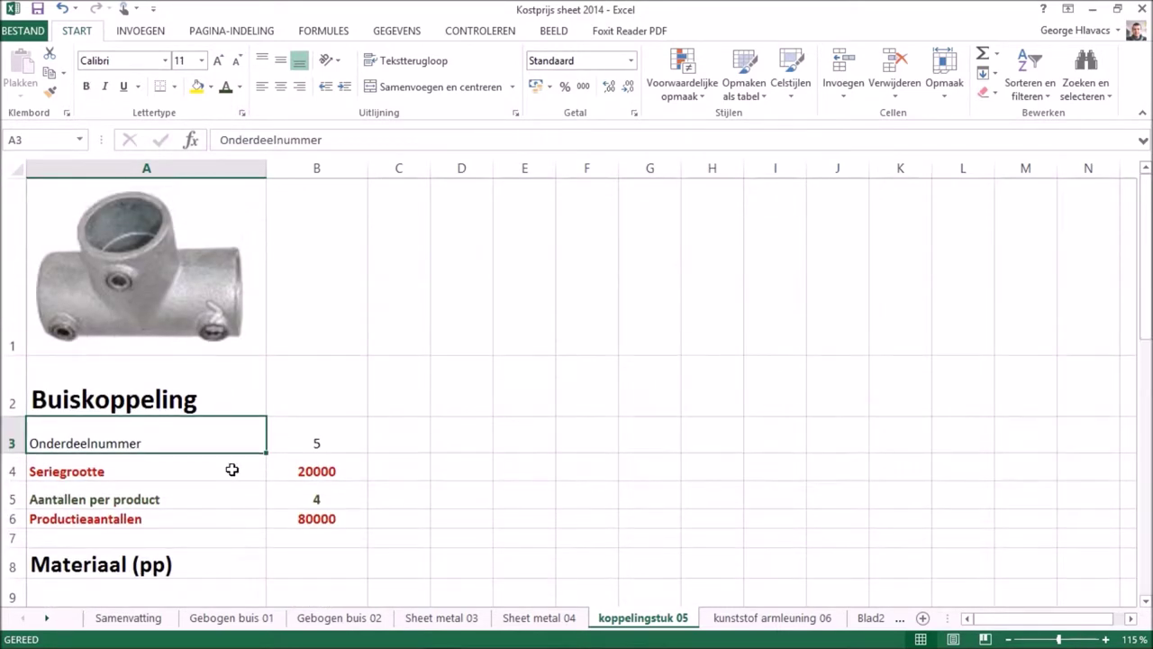
{"action": "left_click", "coordinate": [147, 472]}
{"action": "left_click", "coordinate": [307, 470]}
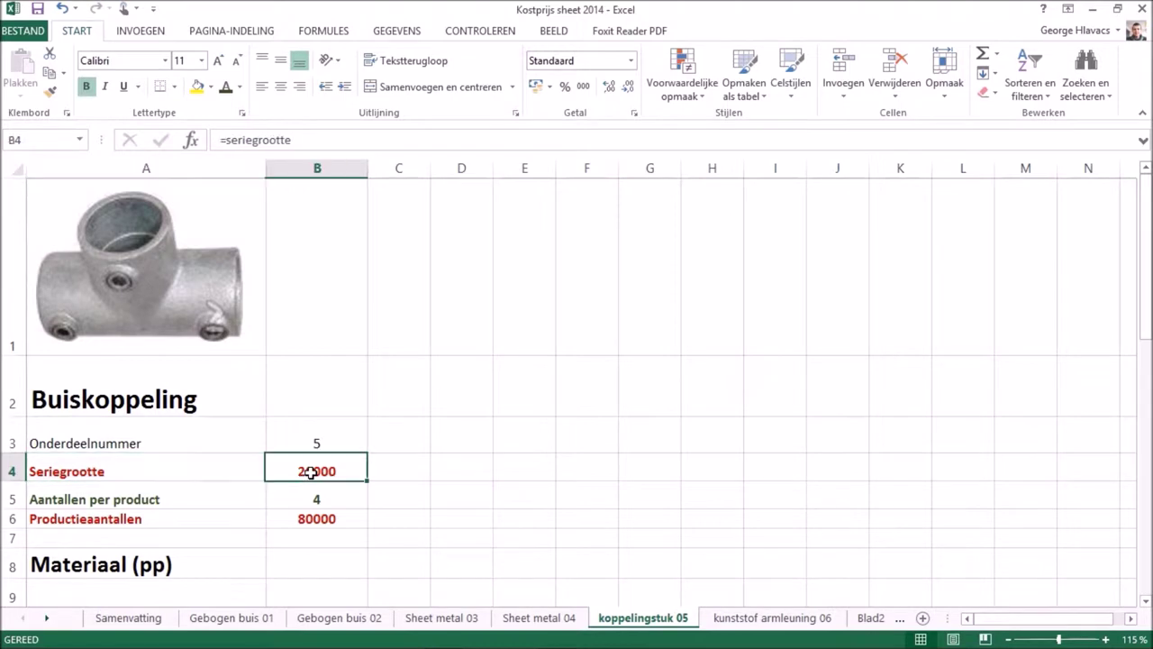
{"action": "left_click", "coordinate": [147, 619]}
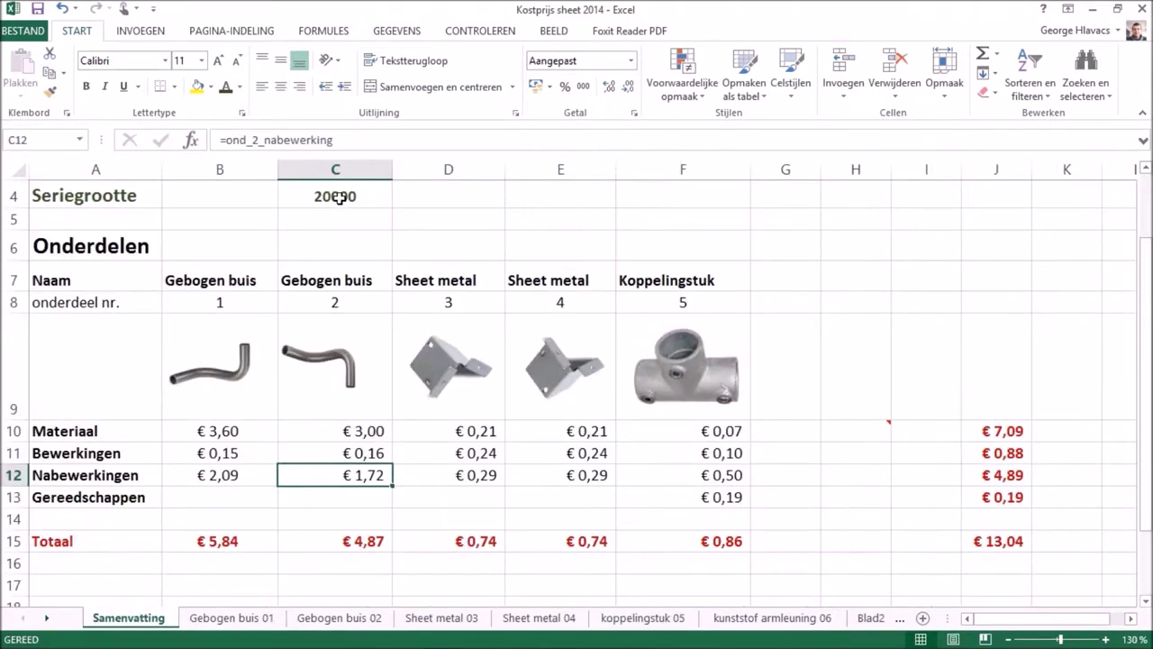
{"action": "left_click", "coordinate": [338, 197]}
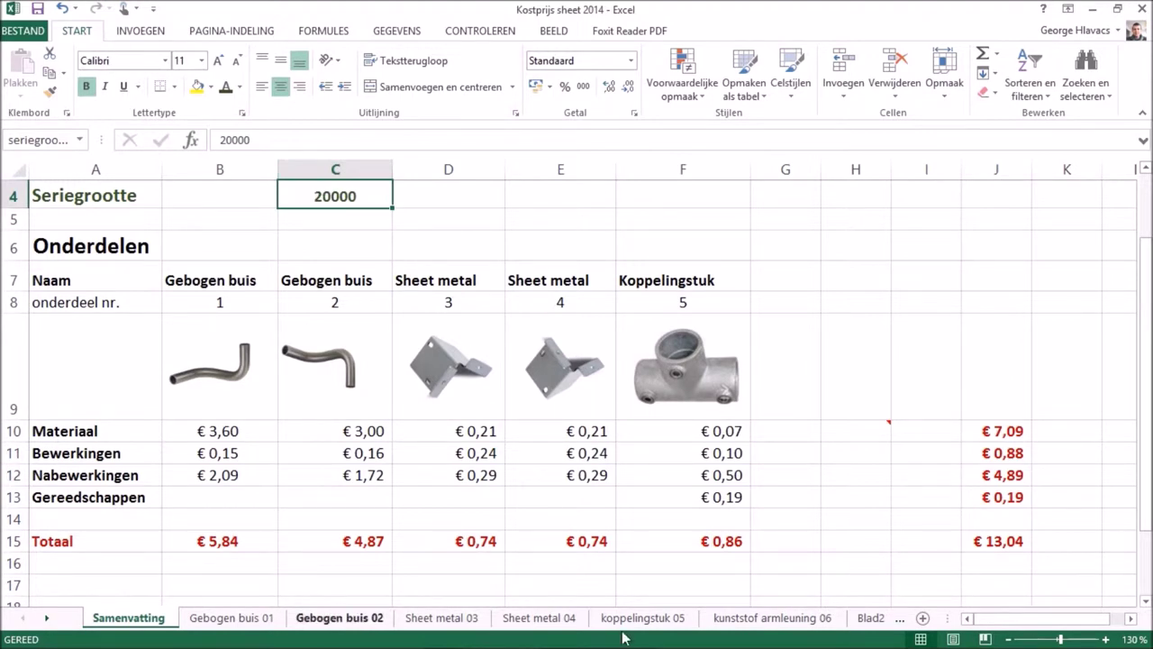
{"action": "left_click", "coordinate": [657, 621]}
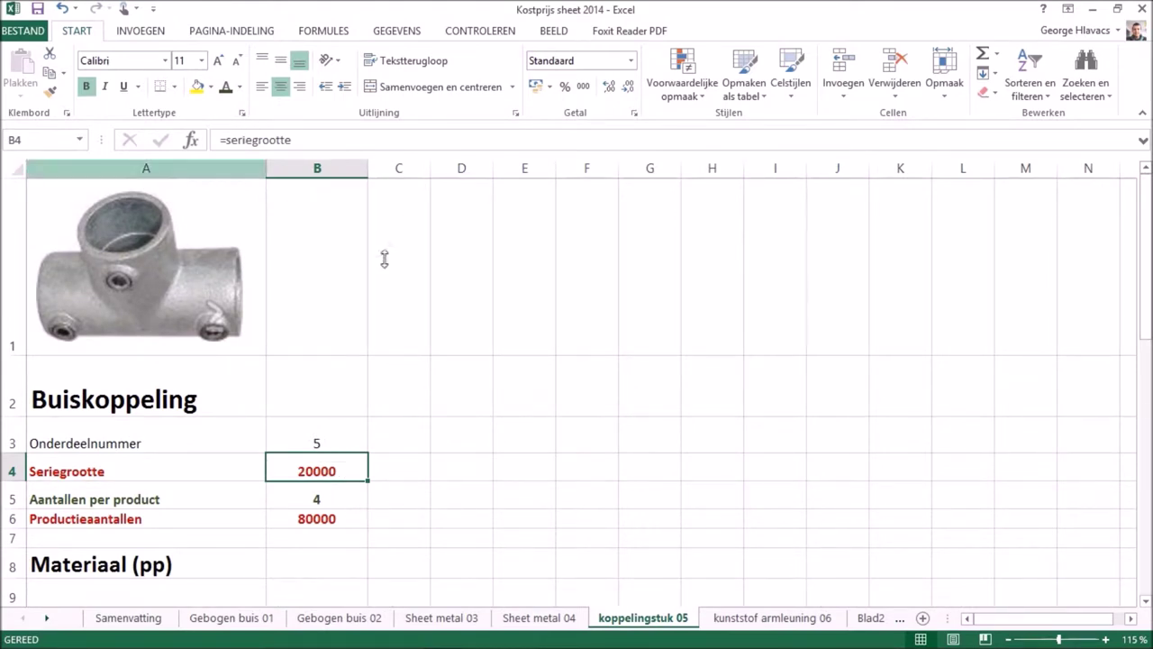
{"action": "left_click", "coordinate": [348, 499]}
{"action": "scroll", "coordinate": [381, 477], "scroll_direction": "down", "scroll_amount": 1}
{"action": "scroll", "coordinate": [381, 477], "scroll_direction": "down", "scroll_amount": 1}
{"action": "scroll", "coordinate": [373, 422], "scroll_direction": "up", "scroll_amount": 2}
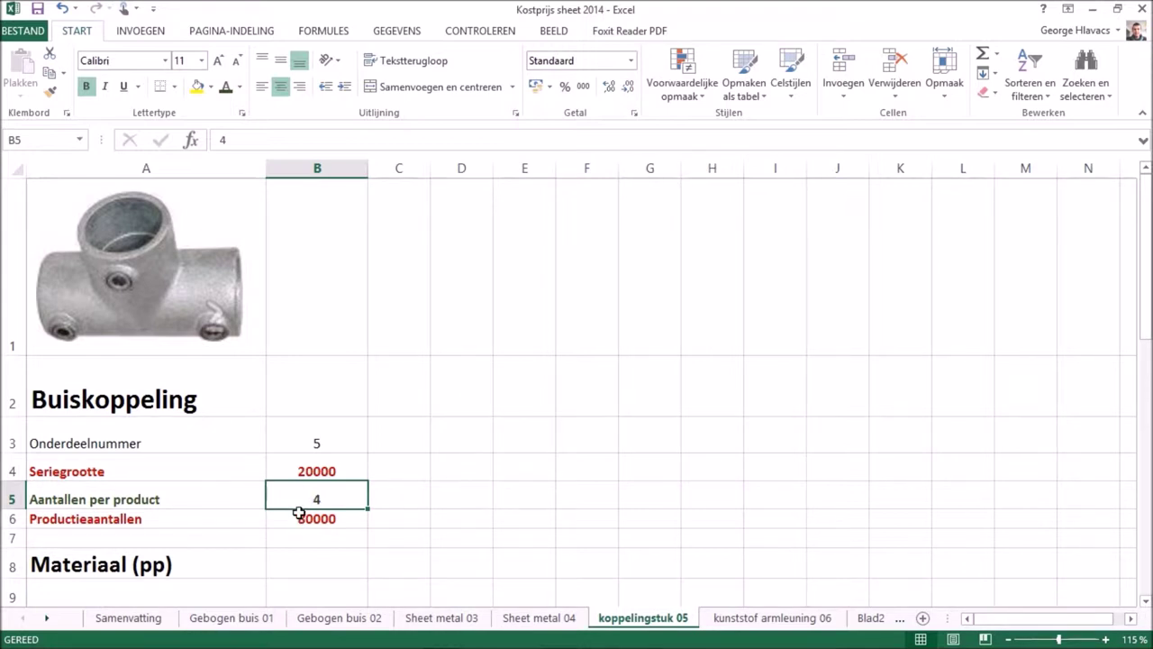
{"action": "left_click", "coordinate": [282, 522]}
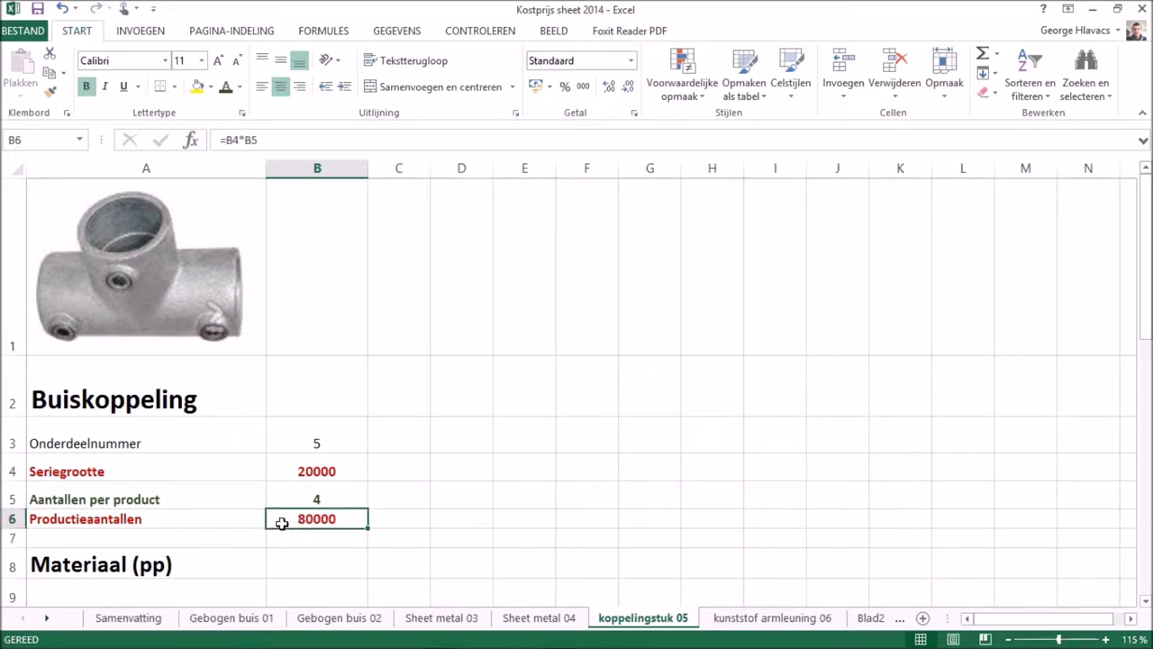
{"action": "double_click", "coordinate": [283, 520]}
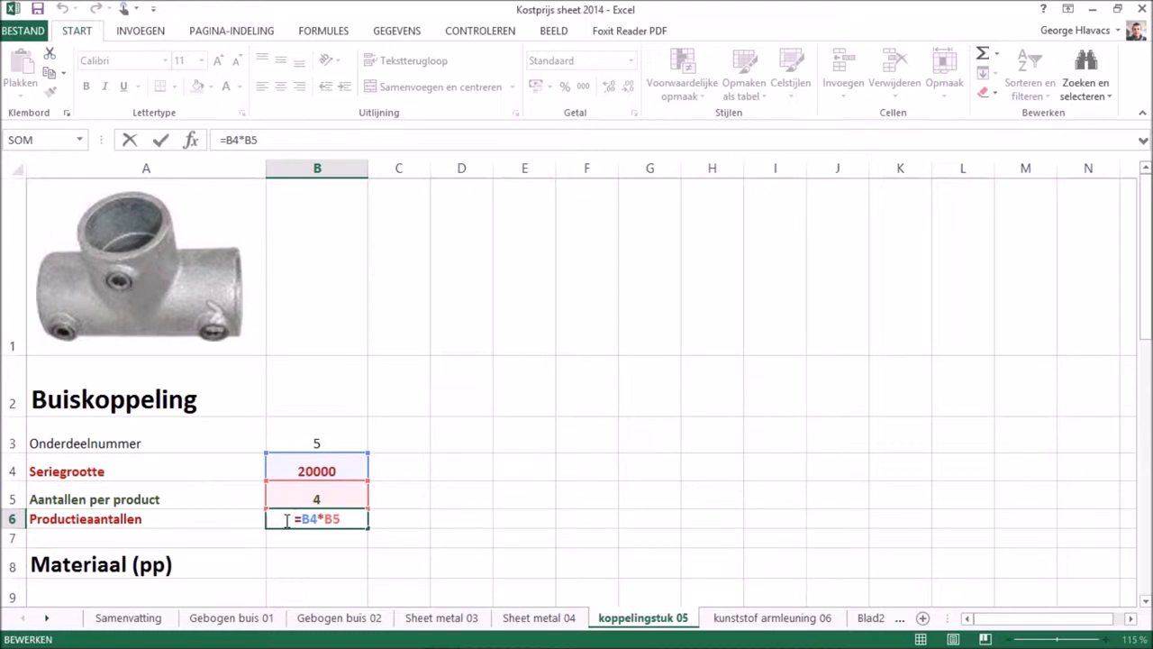
{"action": "left_click", "coordinate": [404, 520]}
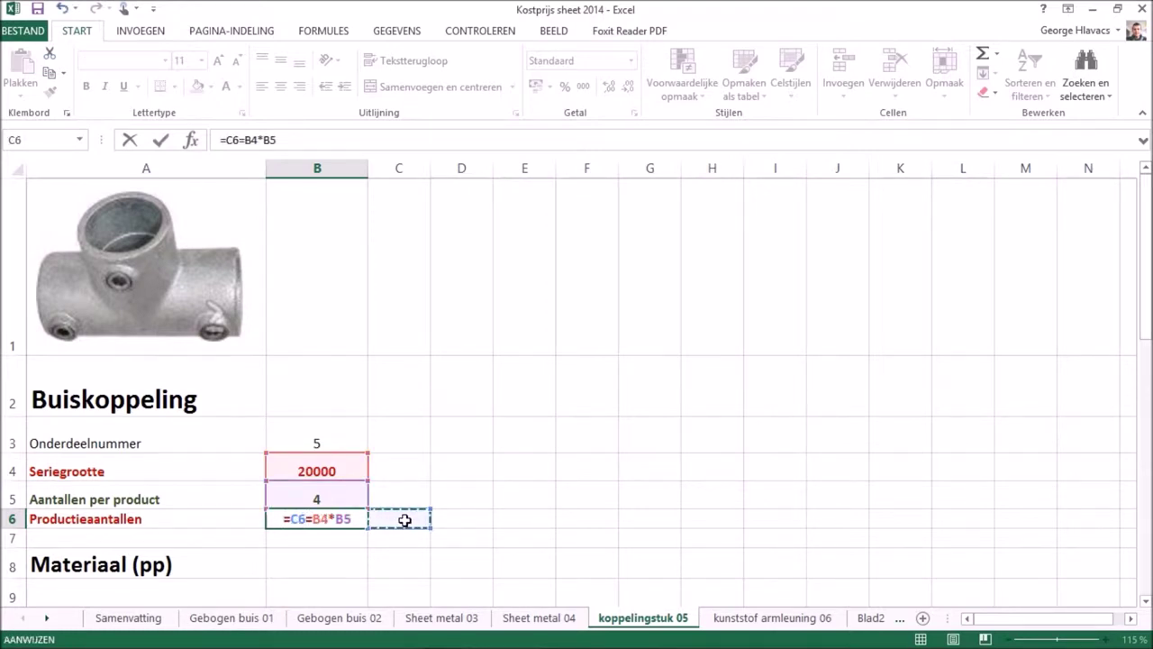
{"action": "key", "text": "Escape"}
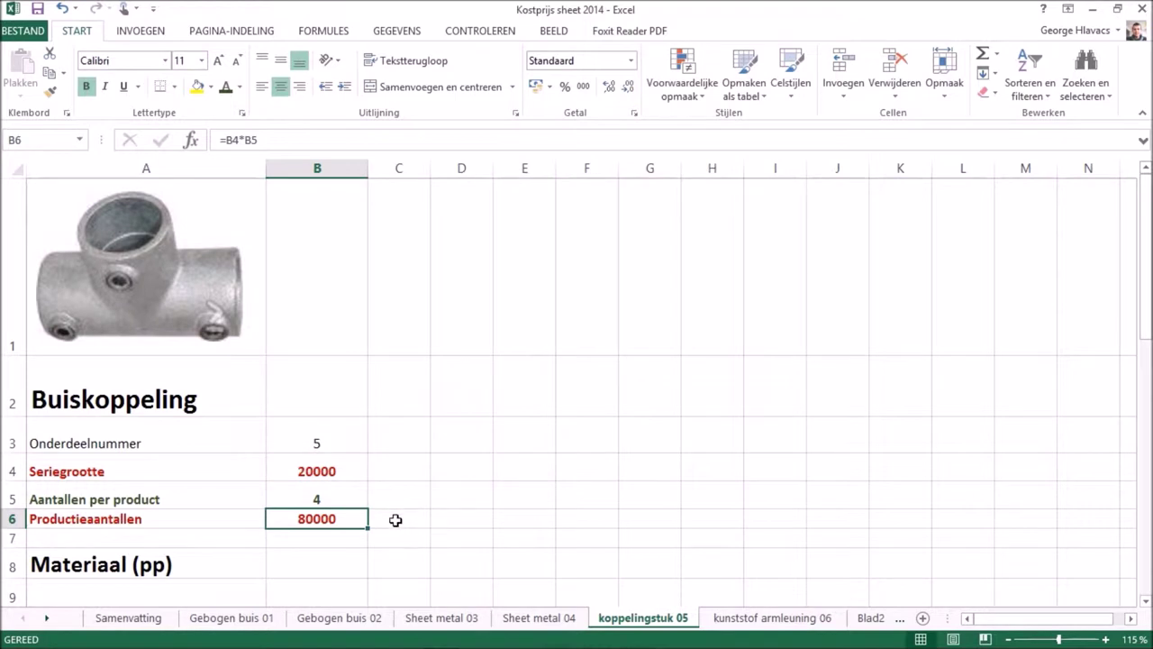
{"action": "left_click", "coordinate": [351, 553]}
Check the inputs: price per kg €1,45 in B10, weight in grams in B11, and B12's gram-to-kilogram conversion
{"action": "scroll", "coordinate": [352, 554], "scroll_direction": "down", "scroll_amount": 1}
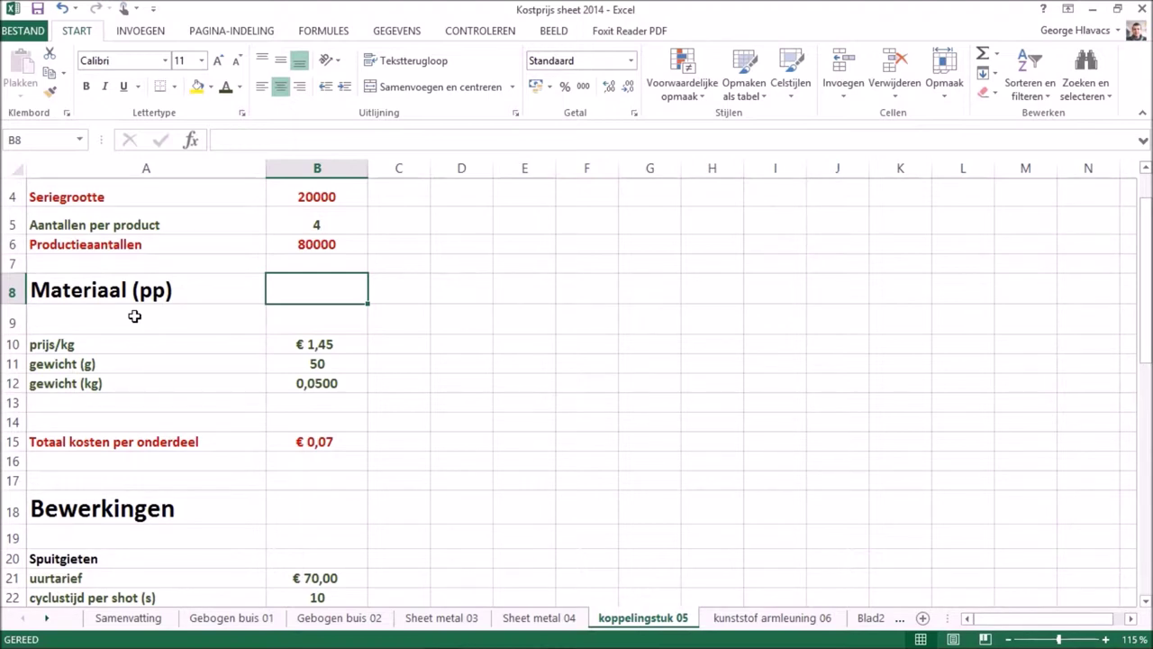
{"action": "left_click", "coordinate": [213, 343]}
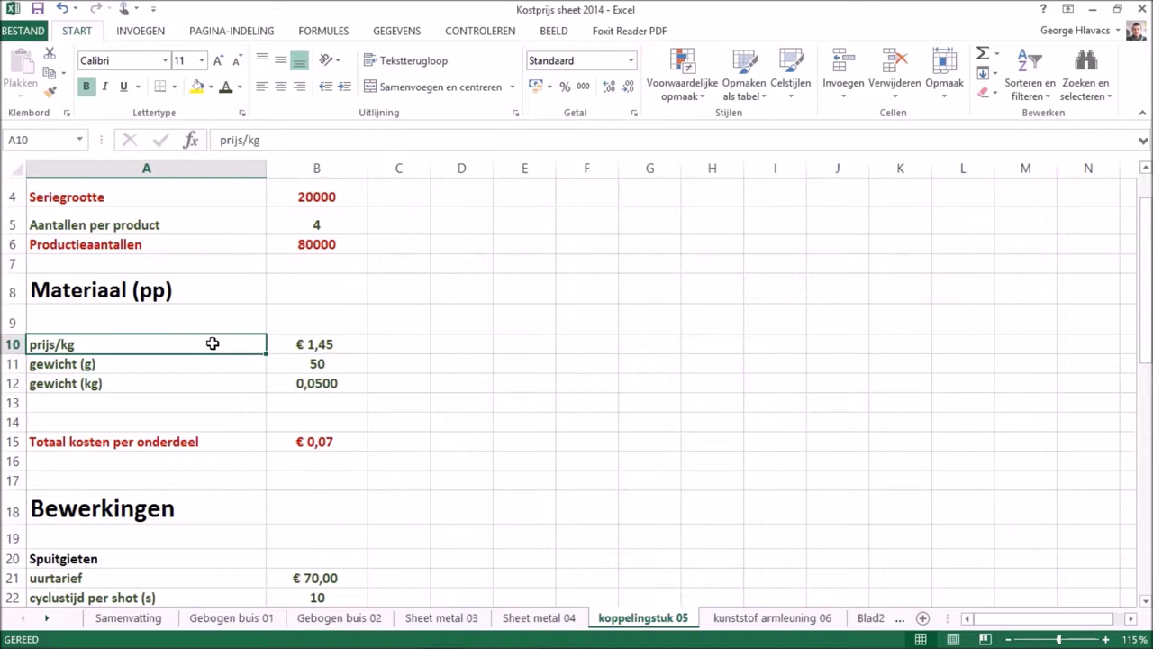
{"action": "left_click", "coordinate": [293, 347]}
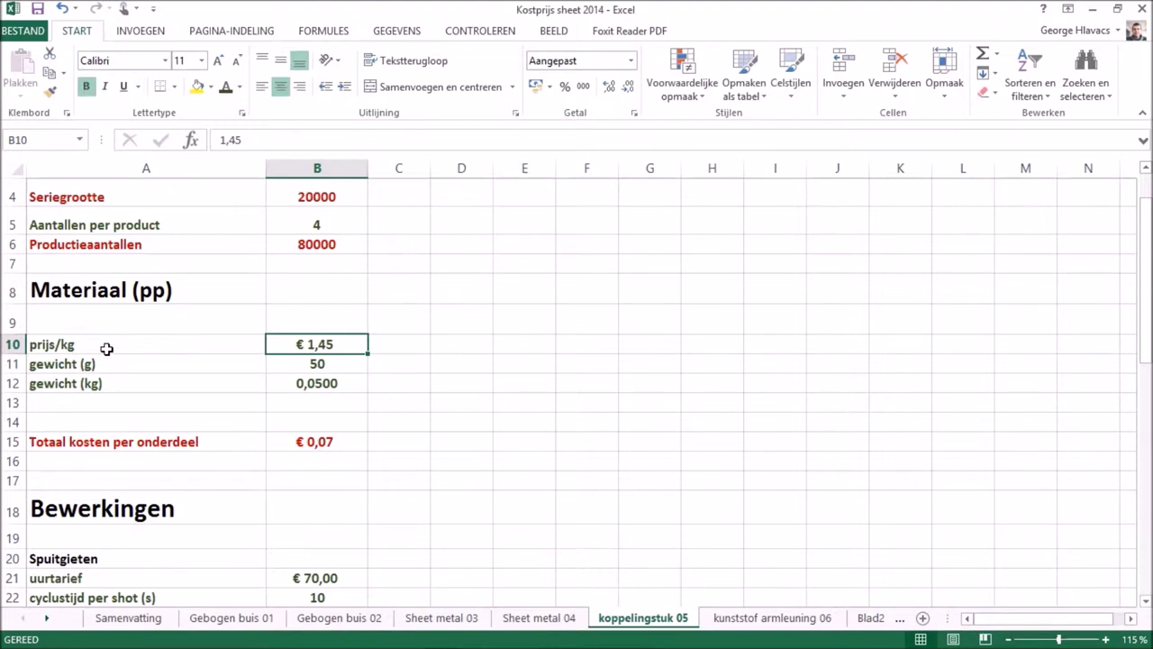
{"action": "left_click", "coordinate": [298, 364]}
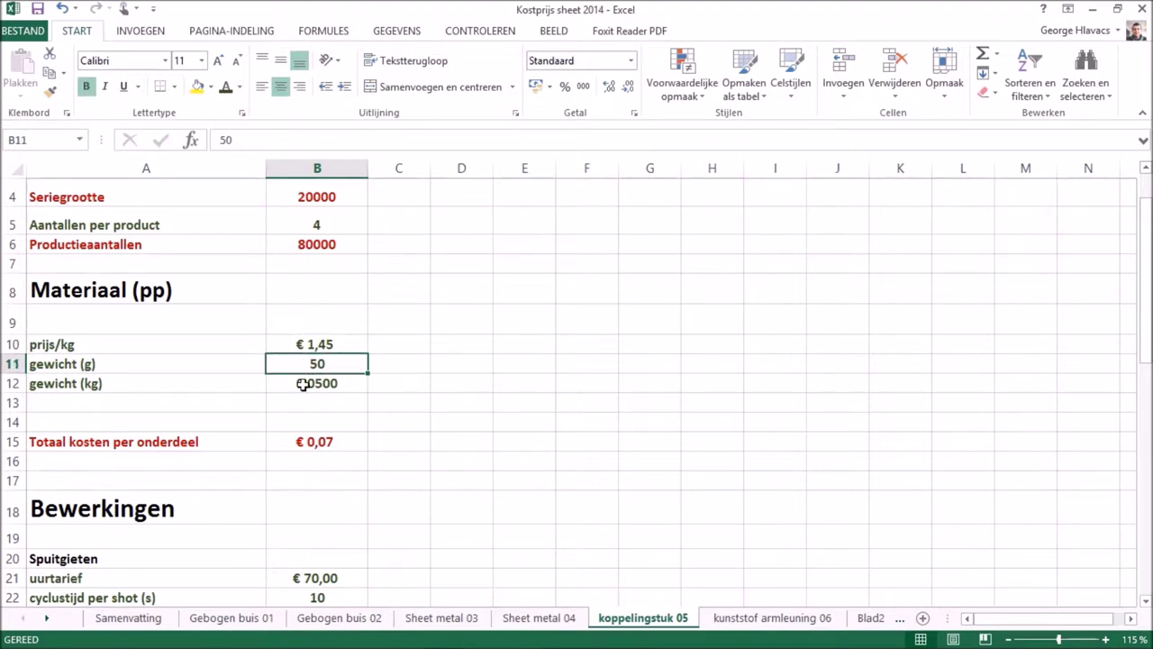
{"action": "left_click", "coordinate": [282, 384]}
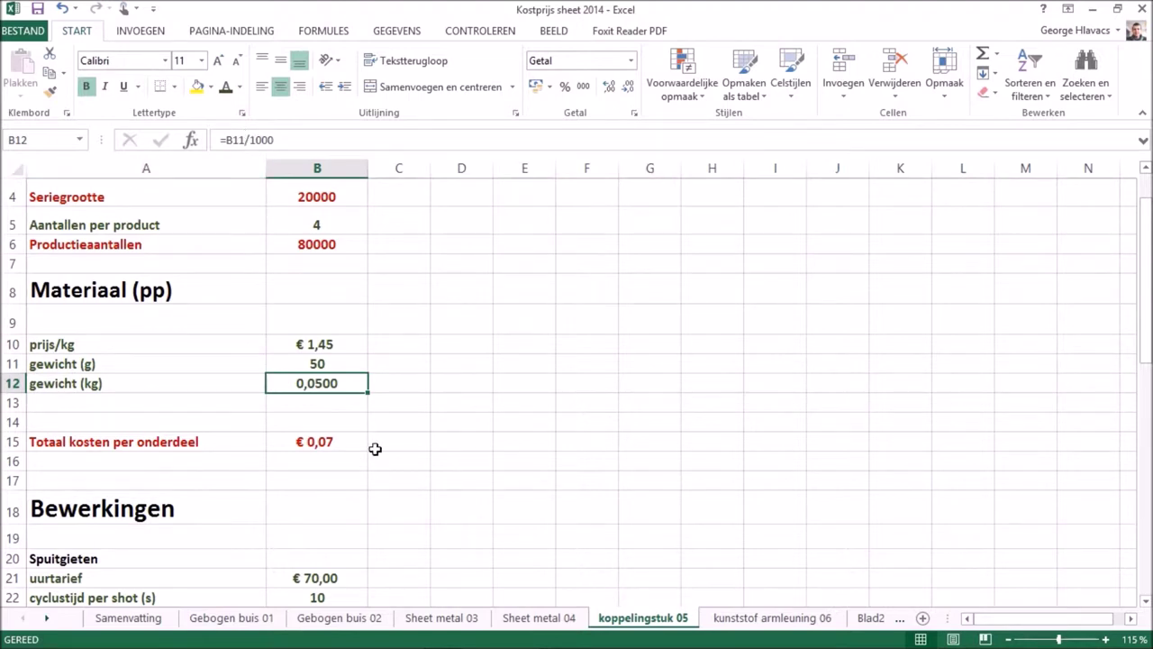
Set B15 Totaal kosten per onderdeel to =B10*B12, giving €0,07 per part
{"action": "left_click", "coordinate": [375, 444]}
{"action": "left_click", "coordinate": [340, 445]}
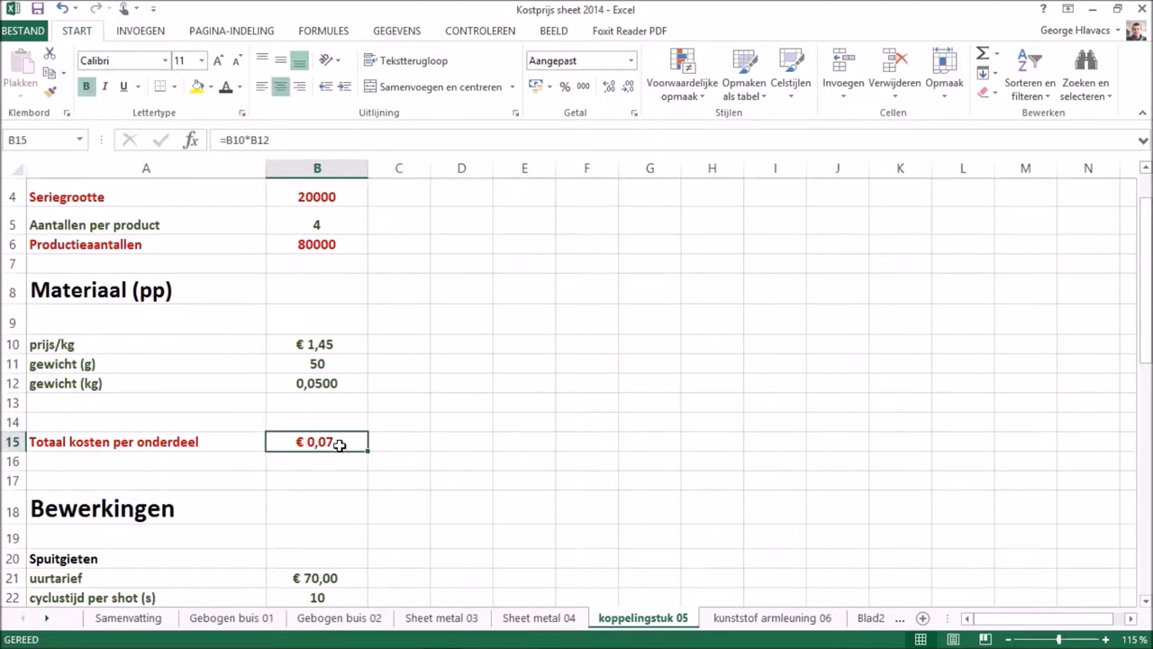
{"action": "double_click", "coordinate": [339, 445]}
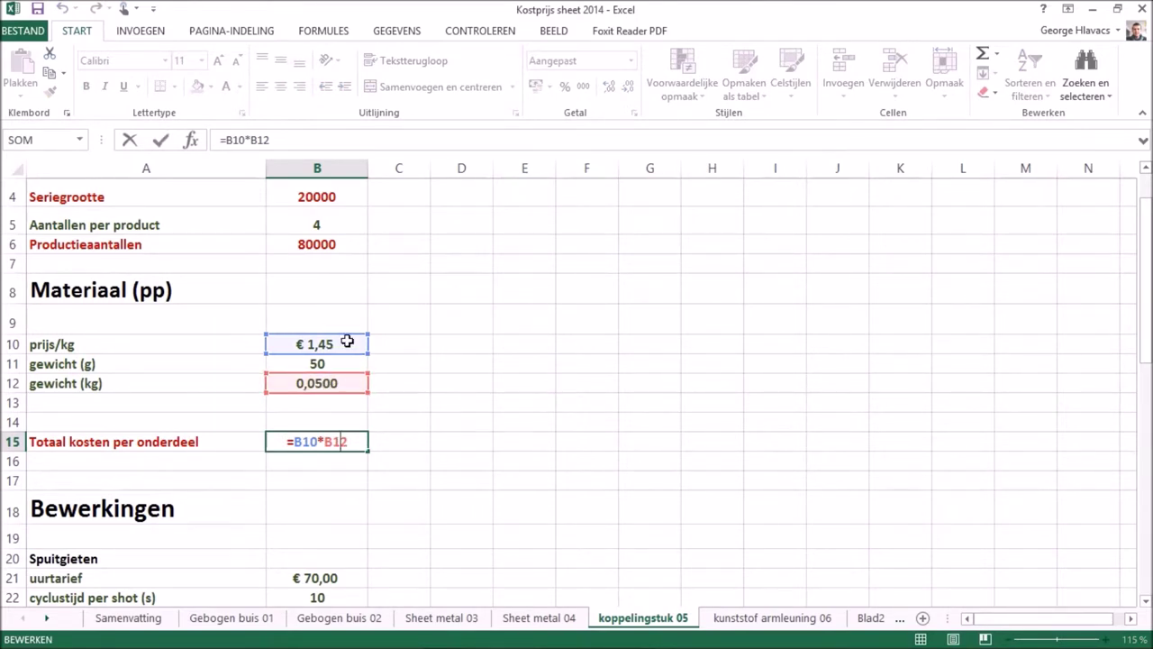
{"action": "left_click", "coordinate": [547, 442]}
{"action": "scroll", "coordinate": [528, 451], "scroll_direction": "down", "scroll_amount": 2}
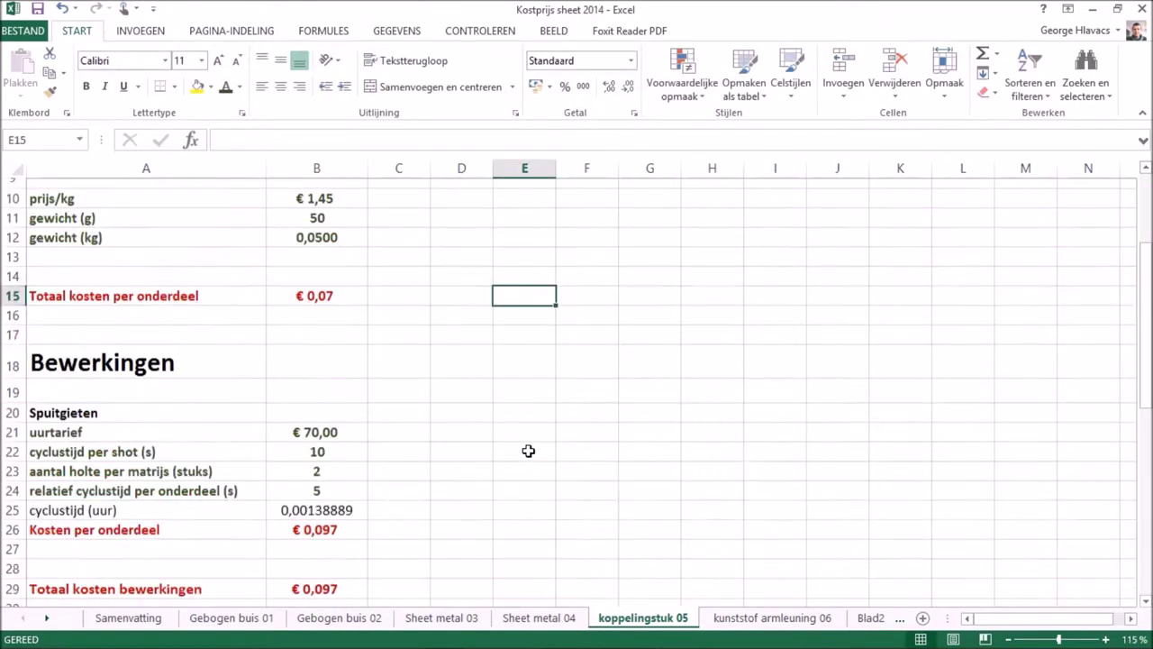
{"action": "scroll", "coordinate": [528, 451], "scroll_direction": "down", "scroll_amount": 1}
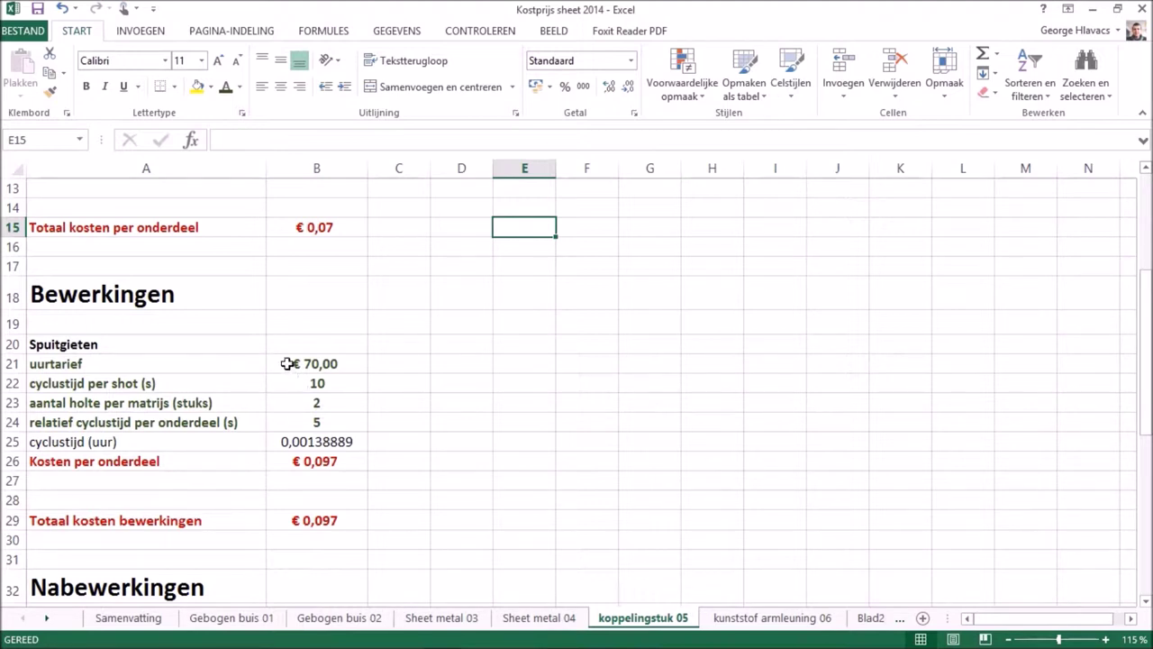
{"action": "left_click", "coordinate": [287, 363]}
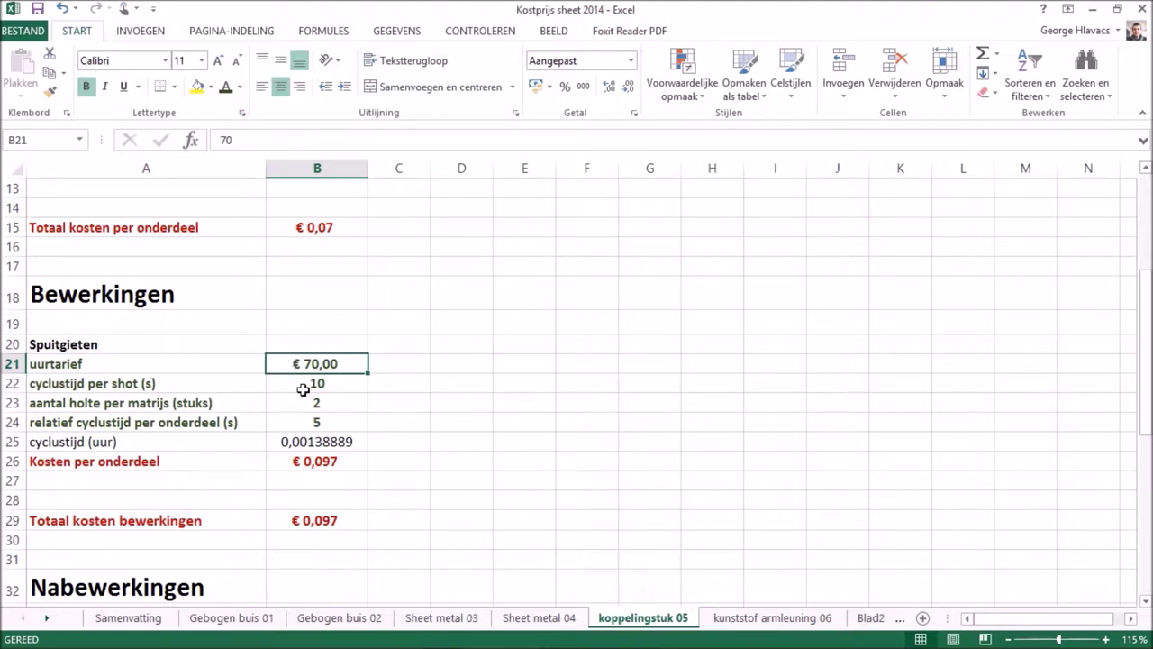
{"action": "left_click", "coordinate": [289, 388]}
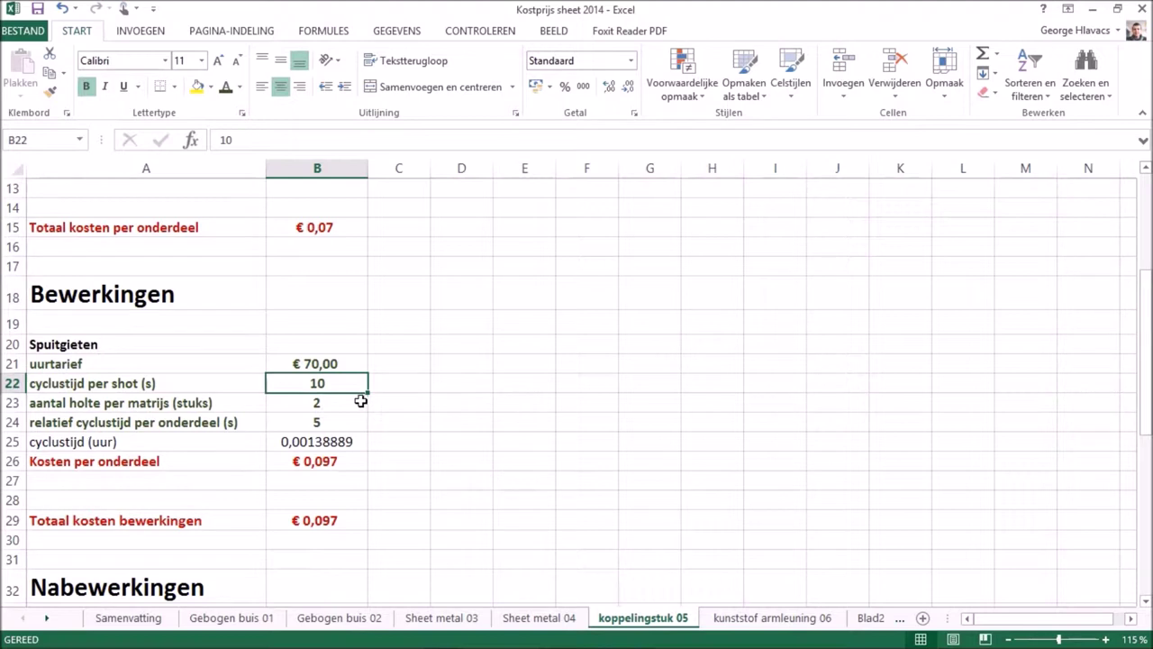
{"action": "left_click", "coordinate": [288, 403]}
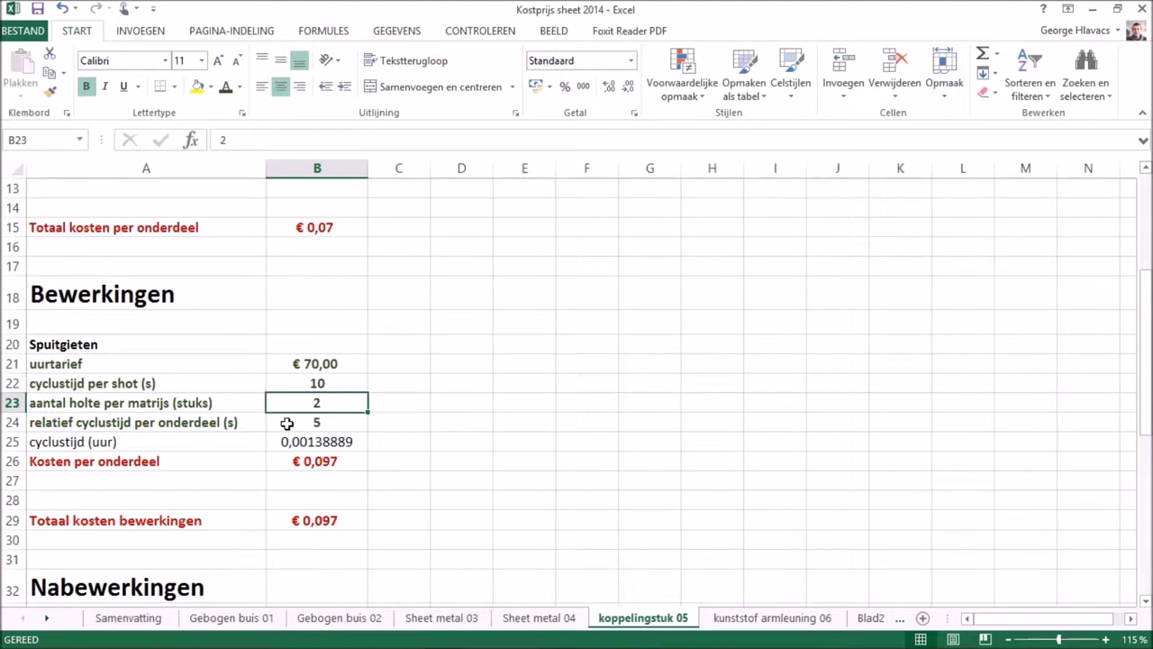
{"action": "left_click", "coordinate": [287, 424]}
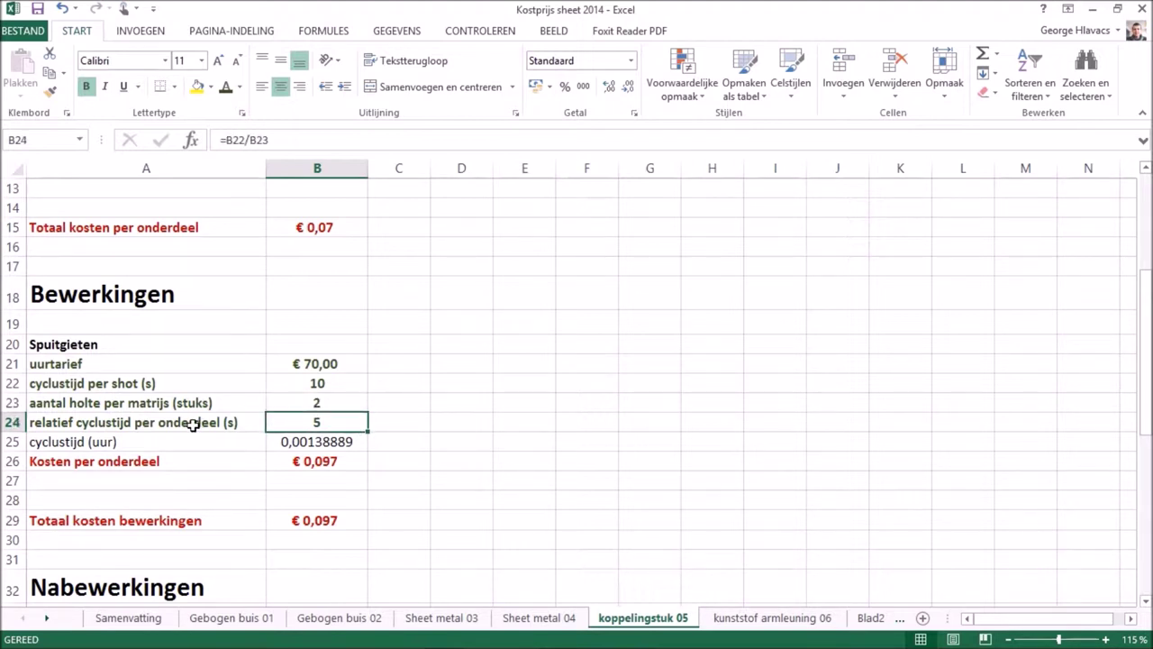
Review the Spuitgieten cycle-time, seconds-to-hours and cost-per-part formulas without changing them
{"action": "double_click", "coordinate": [344, 426]}
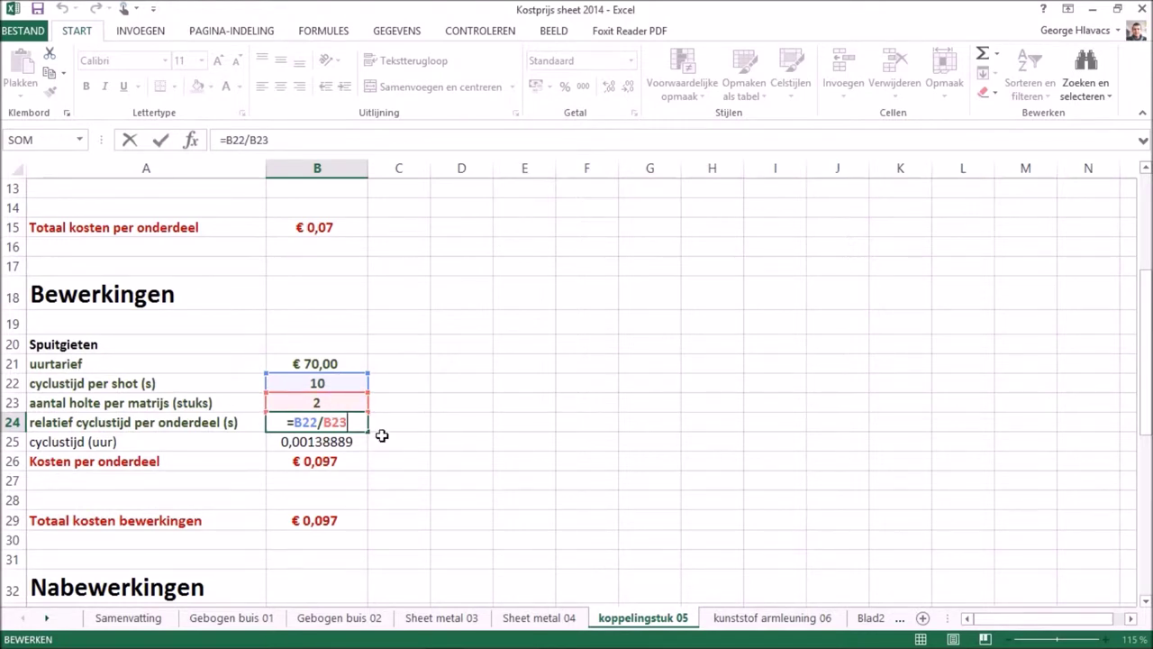
{"action": "key", "text": "ctrl+Return"}
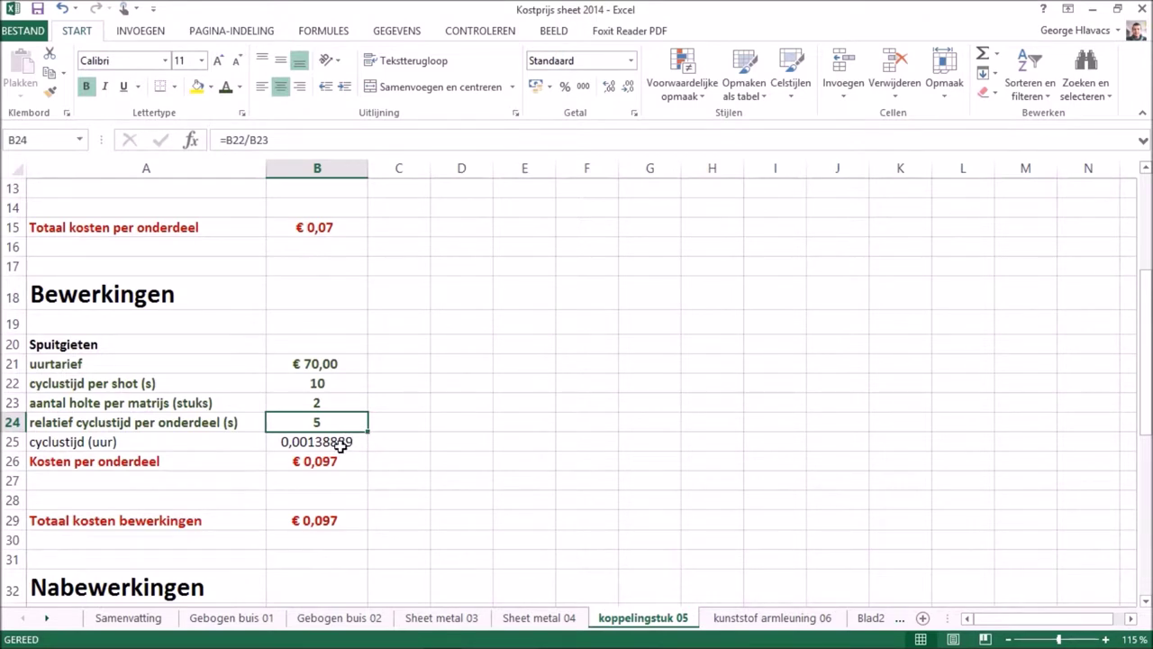
{"action": "left_click", "coordinate": [342, 445]}
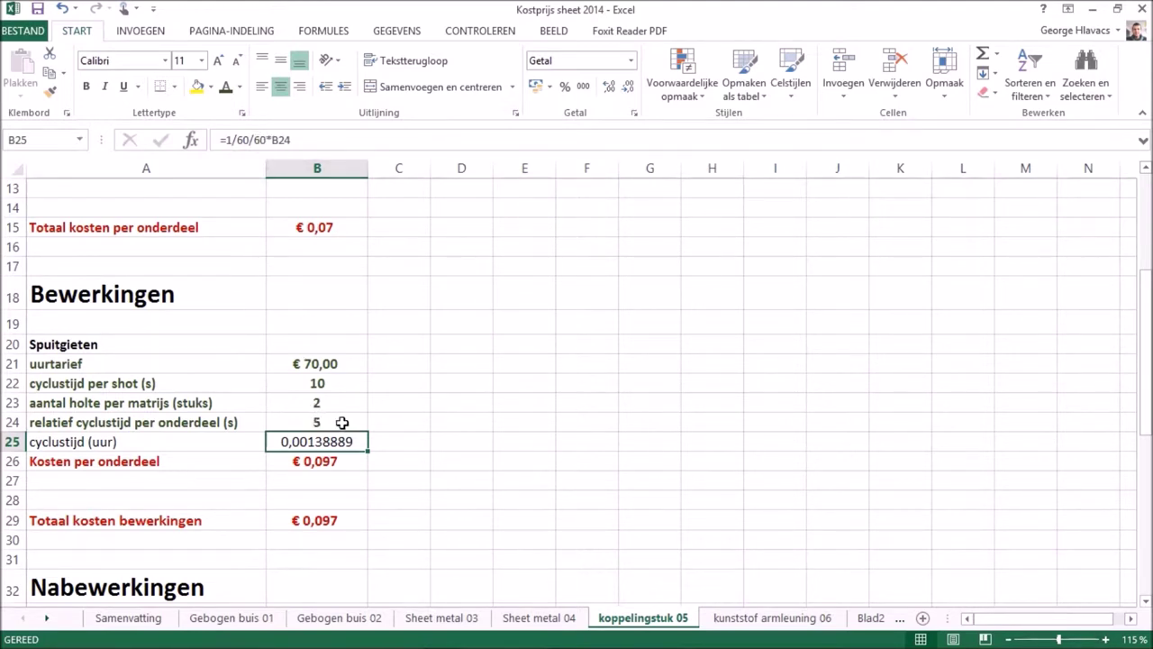
{"action": "left_click", "coordinate": [370, 475]}
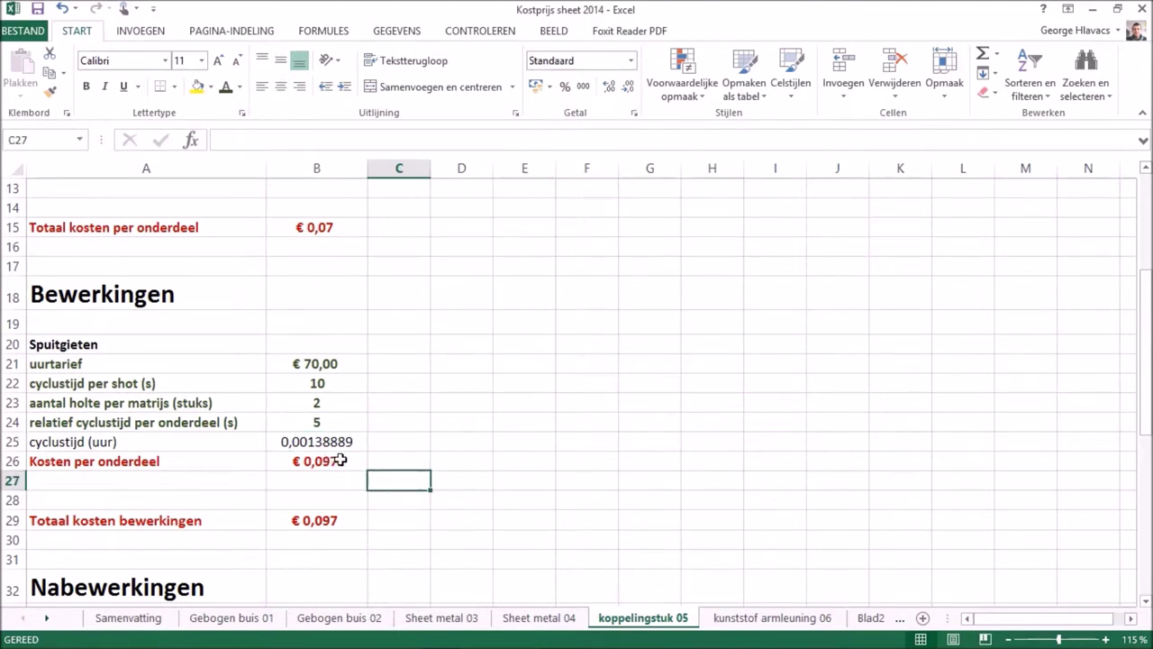
{"action": "left_click", "coordinate": [341, 461]}
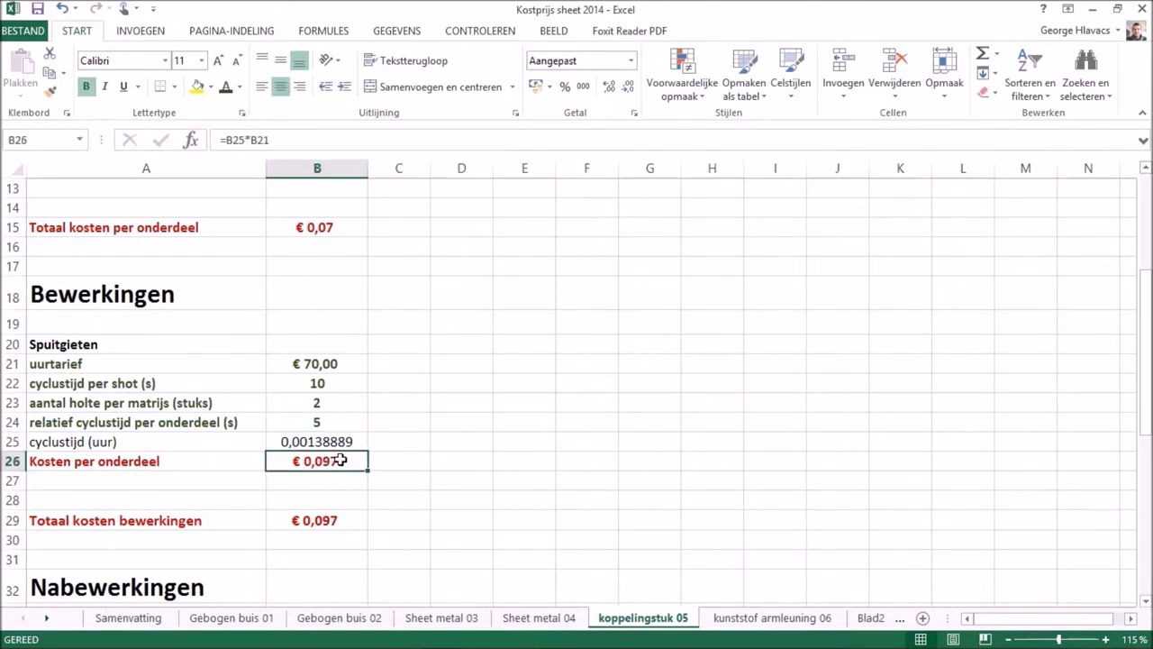
{"action": "double_click", "coordinate": [339, 459]}
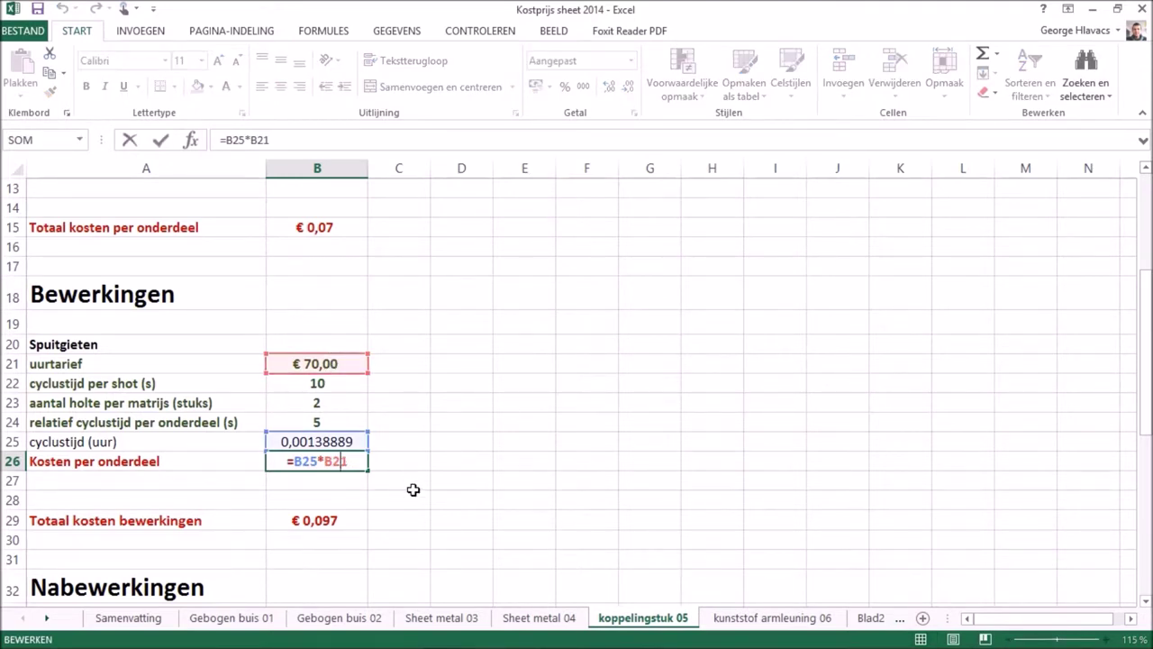
{"action": "left_click", "coordinate": [412, 489]}
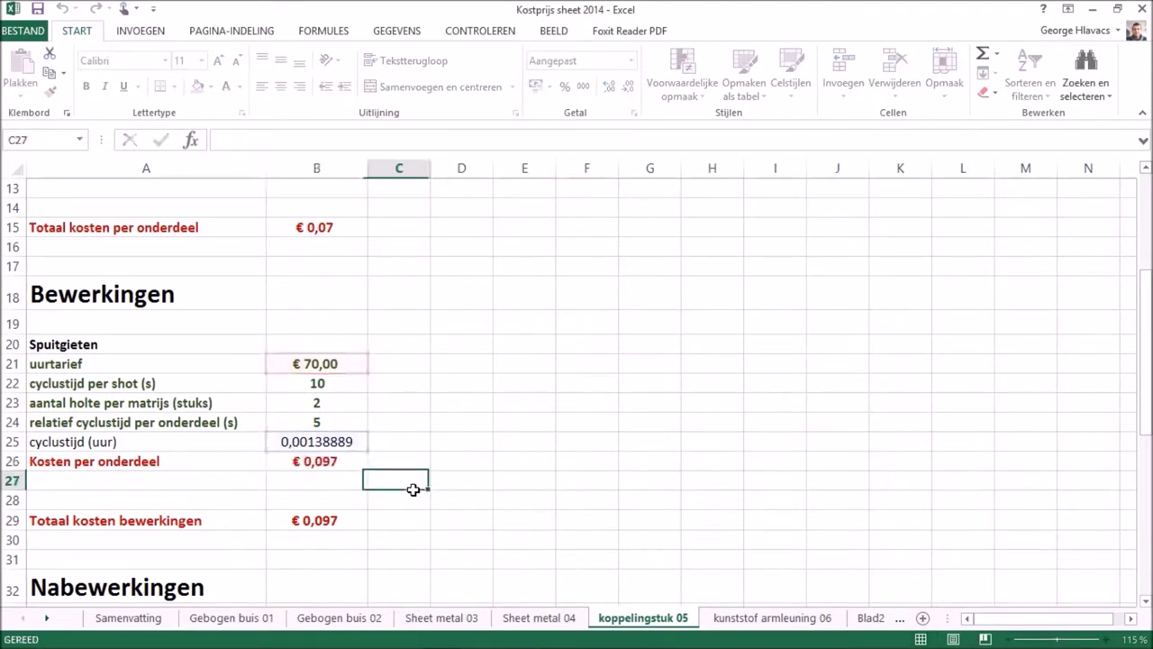
Rename row label A25 to 'relatief cyclustijd (uur)' and check the €0,097 Totaal kosten bewerkingen
{"action": "double_click", "coordinate": [43, 442]}
{"action": "type", "text": "relatief"}
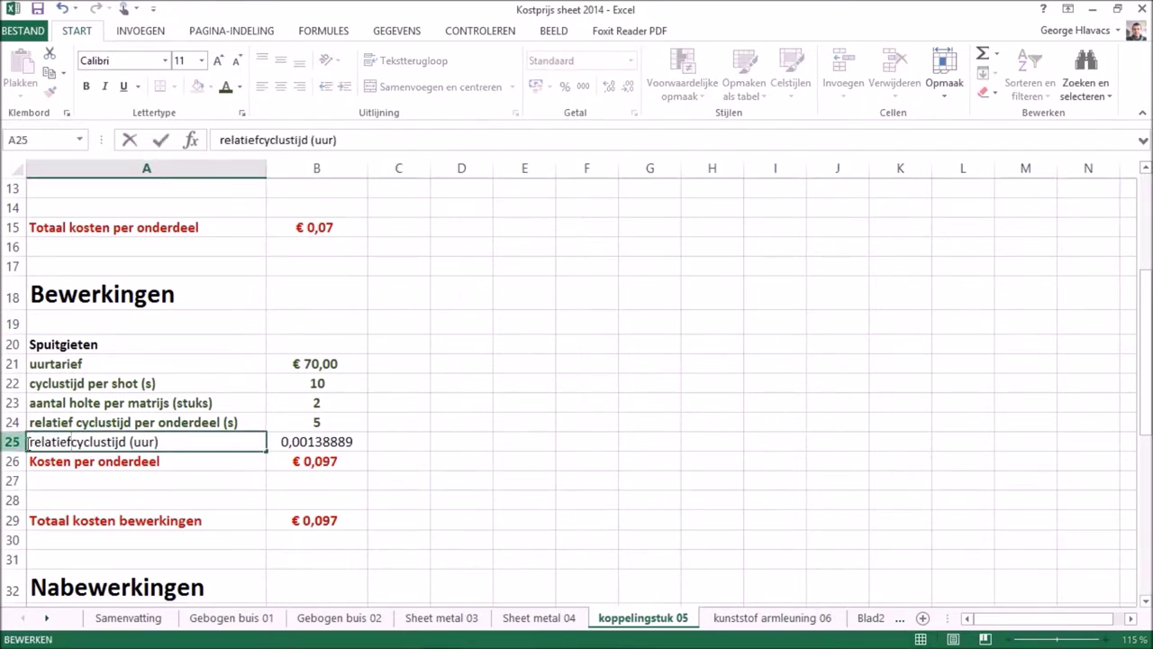
{"action": "left_click", "coordinate": [414, 503]}
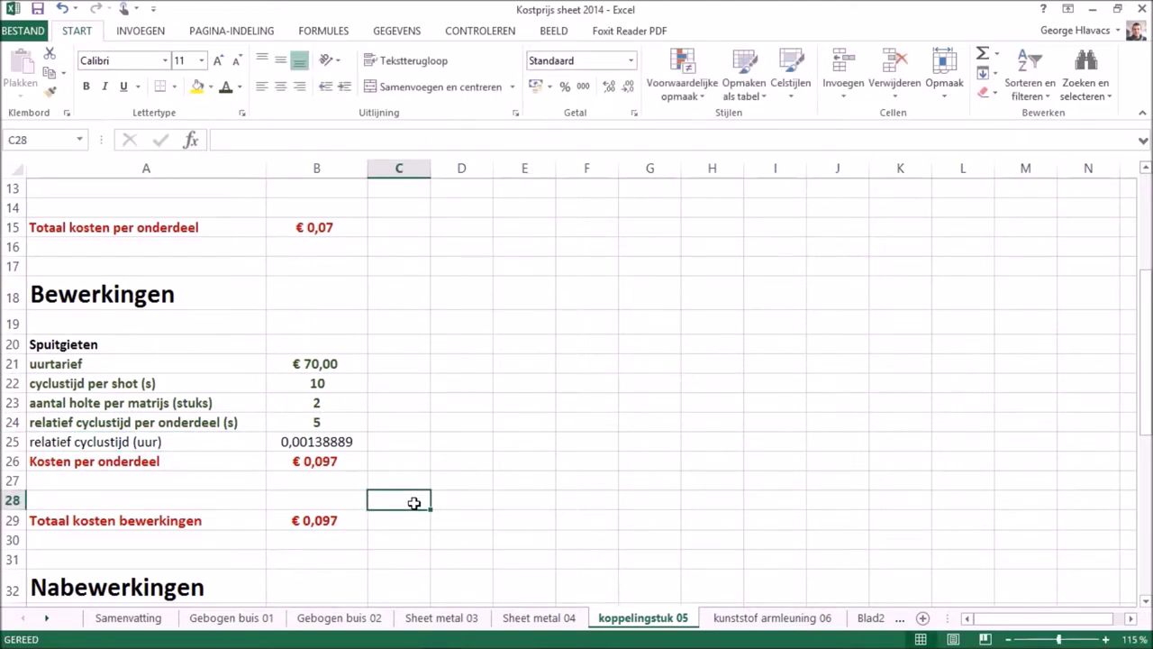
{"action": "left_click", "coordinate": [336, 523]}
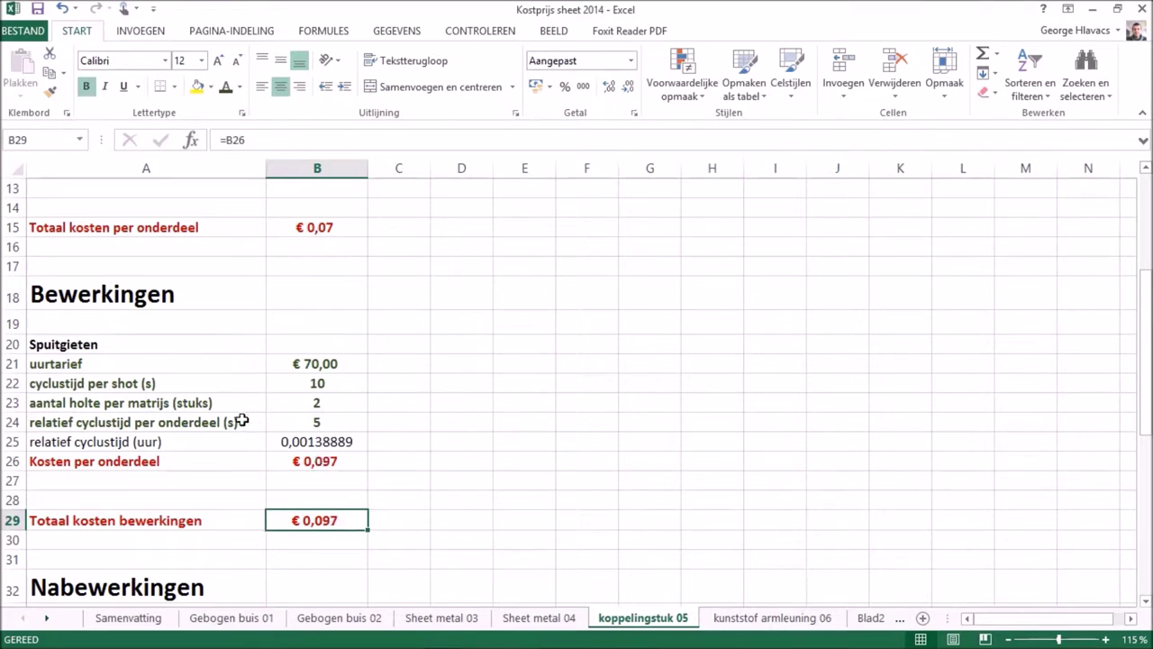
{"action": "left_click", "coordinate": [440, 537]}
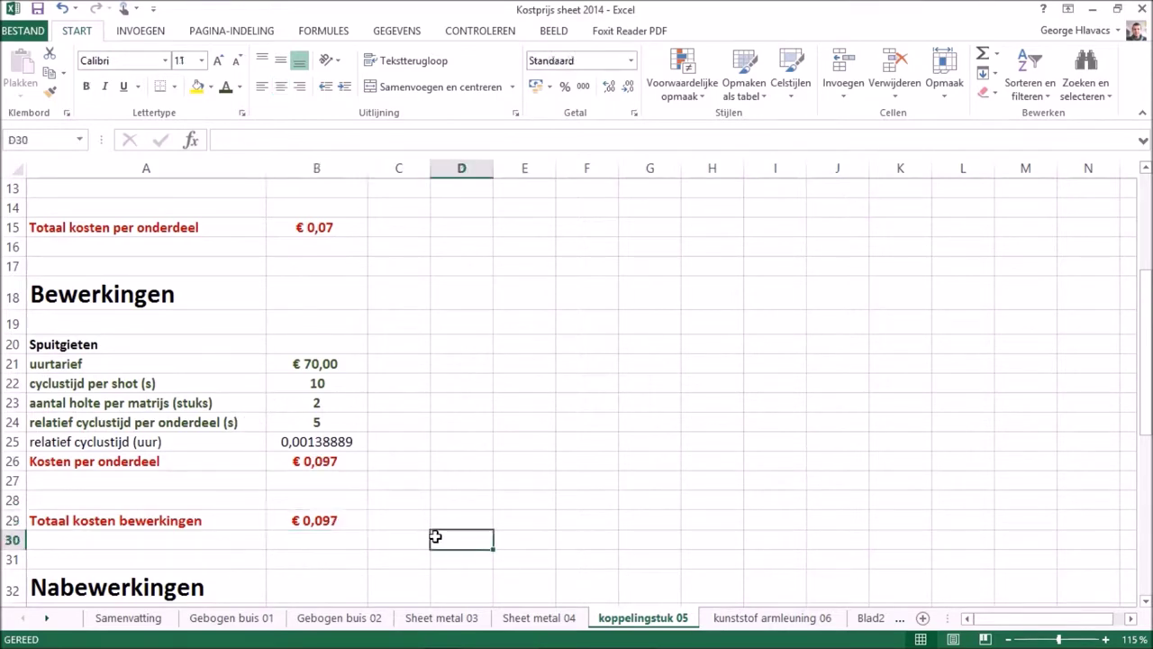
{"action": "scroll", "coordinate": [427, 535], "scroll_direction": "down", "scroll_amount": 2}
Check the Nabewerkingen inputs: €0,0020 per cm², 250 cm² area, and the coating cost per part formula
{"action": "scroll", "coordinate": [427, 534], "scroll_direction": "down", "scroll_amount": 1}
{"action": "scroll", "coordinate": [427, 534], "scroll_direction": "down", "scroll_amount": 1}
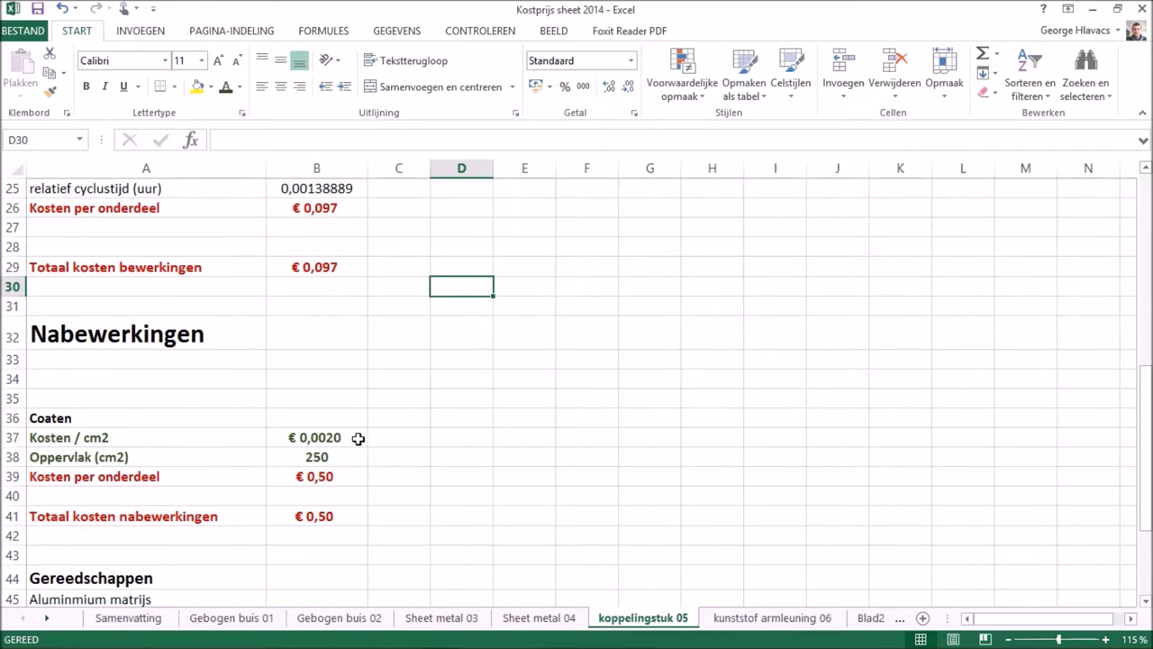
{"action": "left_click", "coordinate": [358, 438]}
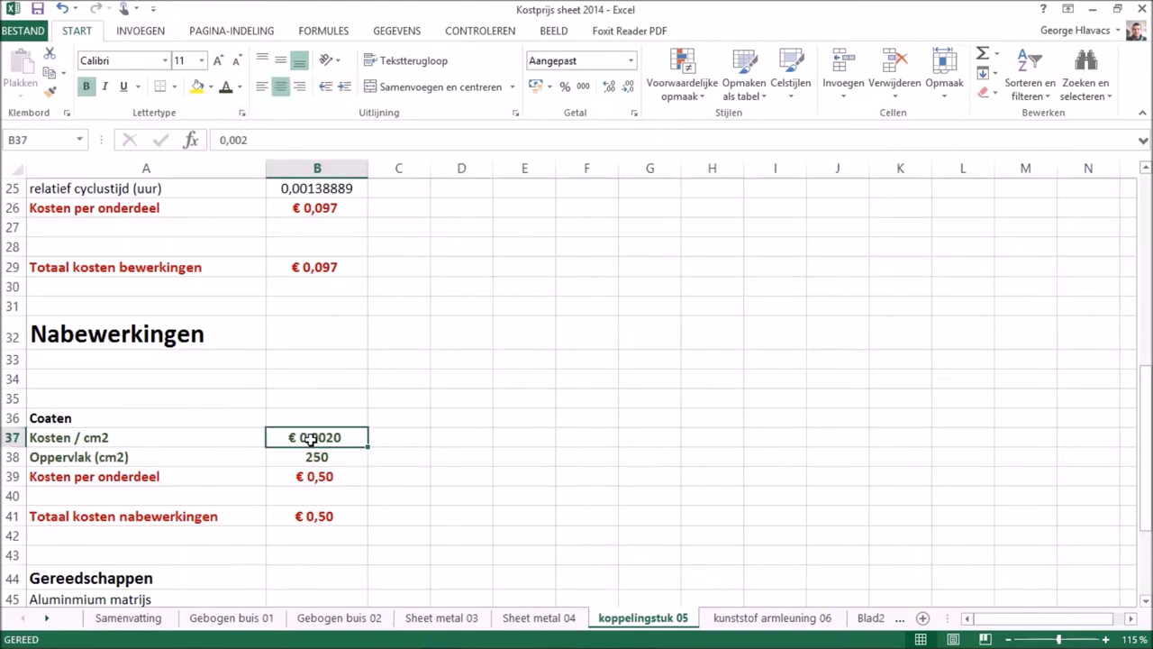
{"action": "left_click", "coordinate": [358, 457]}
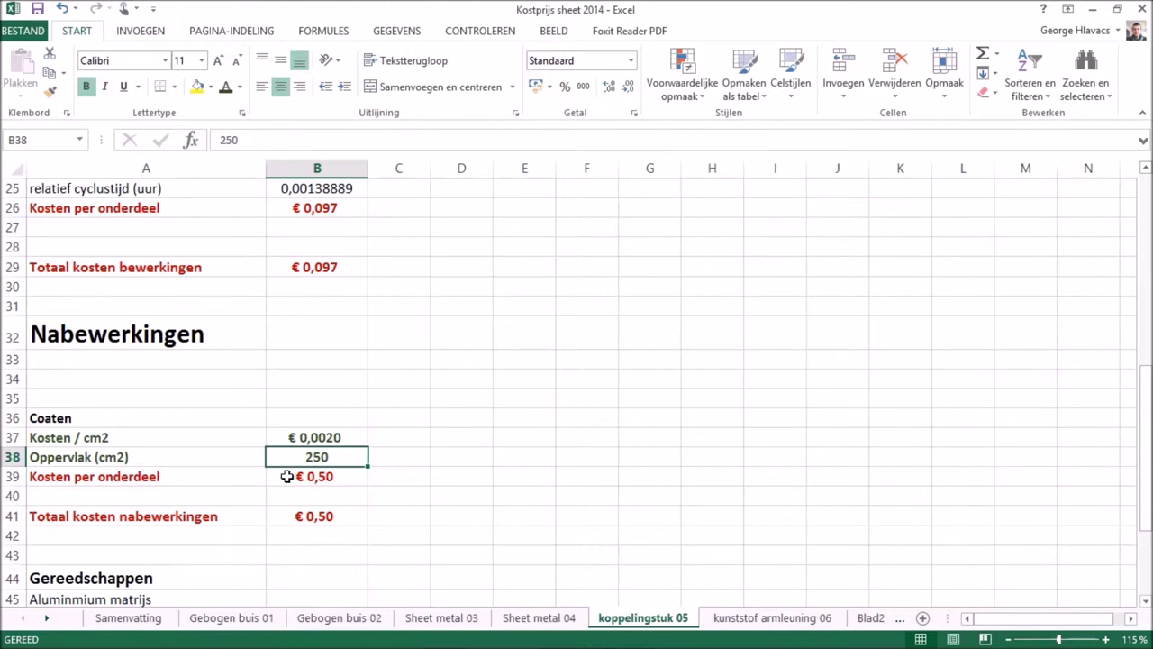
{"action": "left_click", "coordinate": [286, 477]}
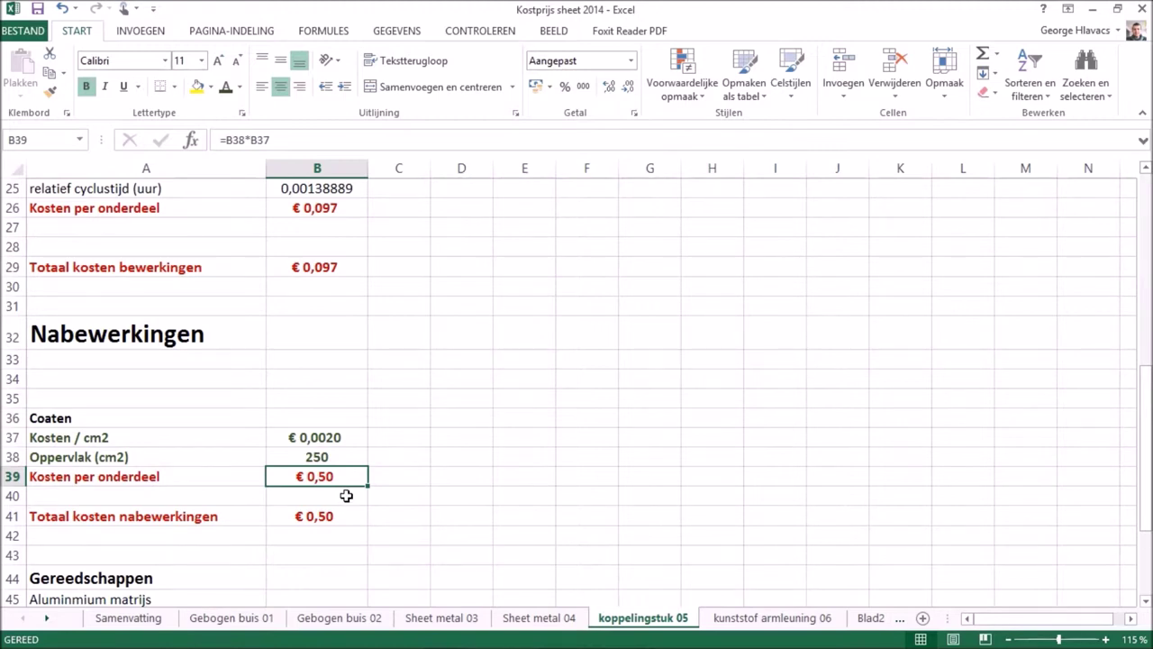
{"action": "scroll", "coordinate": [346, 499], "scroll_direction": "down", "scroll_amount": 1}
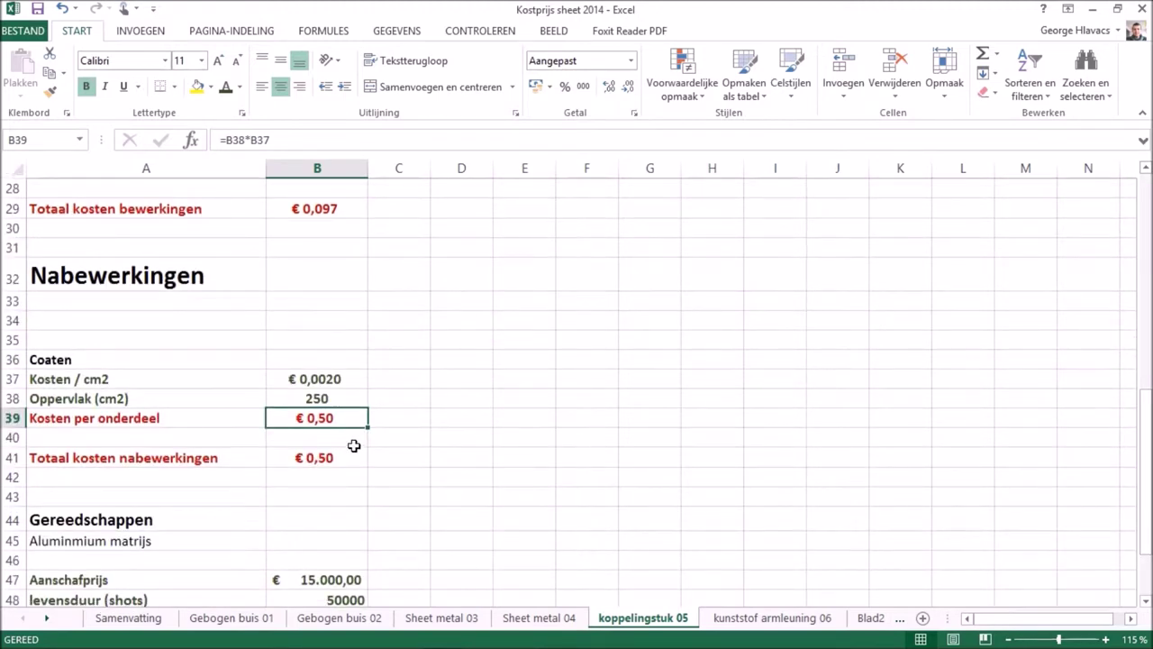
Link Totaal kosten nabewerkingen in B41 to the coating cost per part, giving €0,50
{"action": "left_click", "coordinate": [356, 455]}
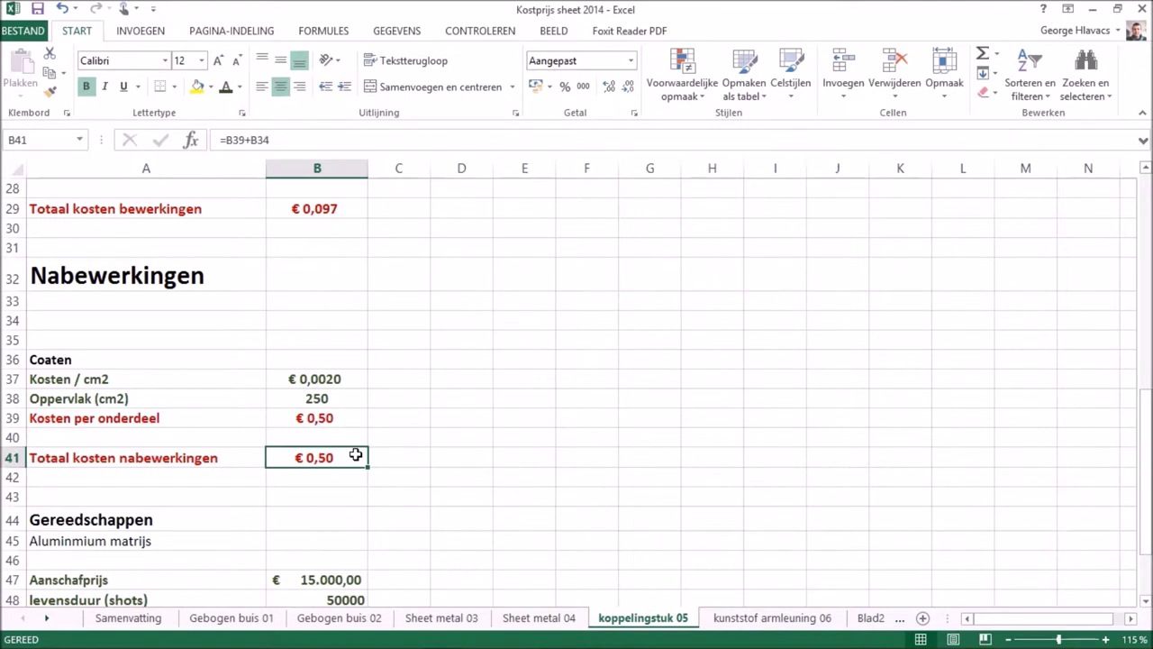
{"action": "type", "text": "=B39+B34"}
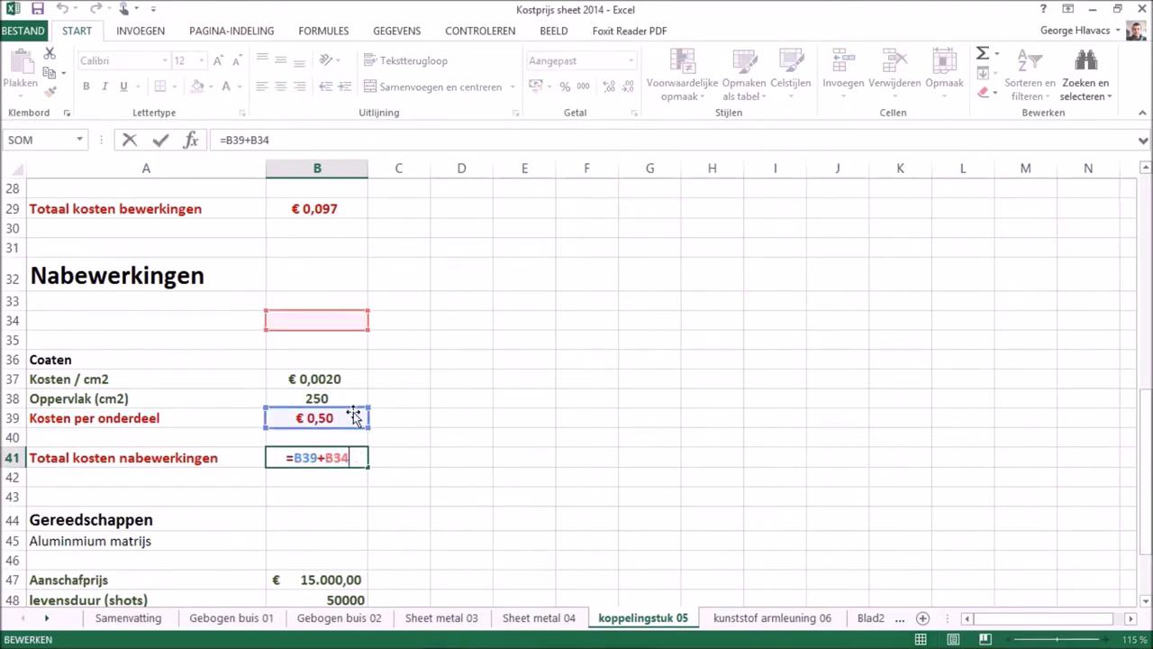
{"action": "left_click", "coordinate": [423, 421]}
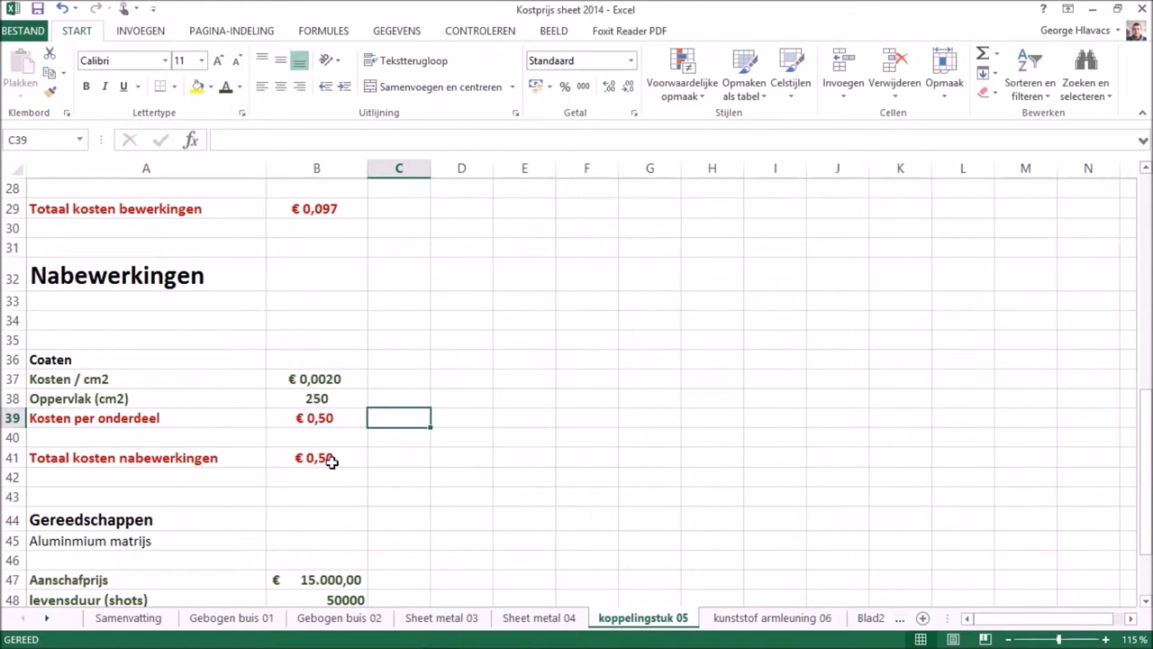
{"action": "left_click", "coordinate": [330, 461]}
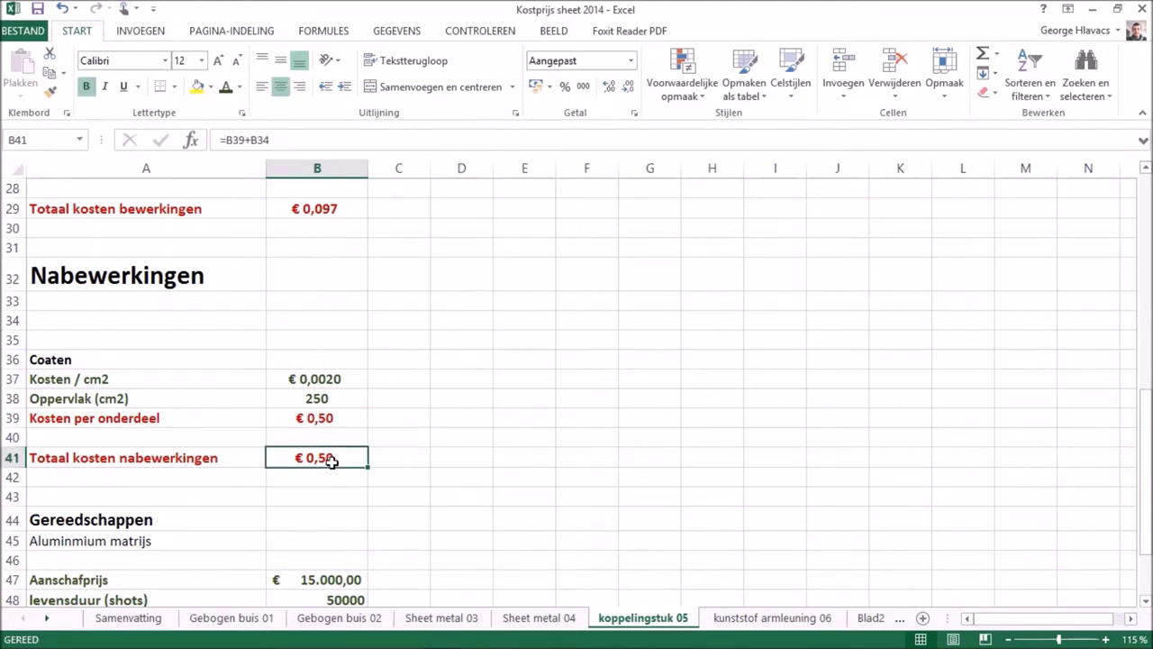
{"action": "type", "text": "="}
{"action": "left_click", "coordinate": [316, 417]}
{"action": "key", "text": "Return"}
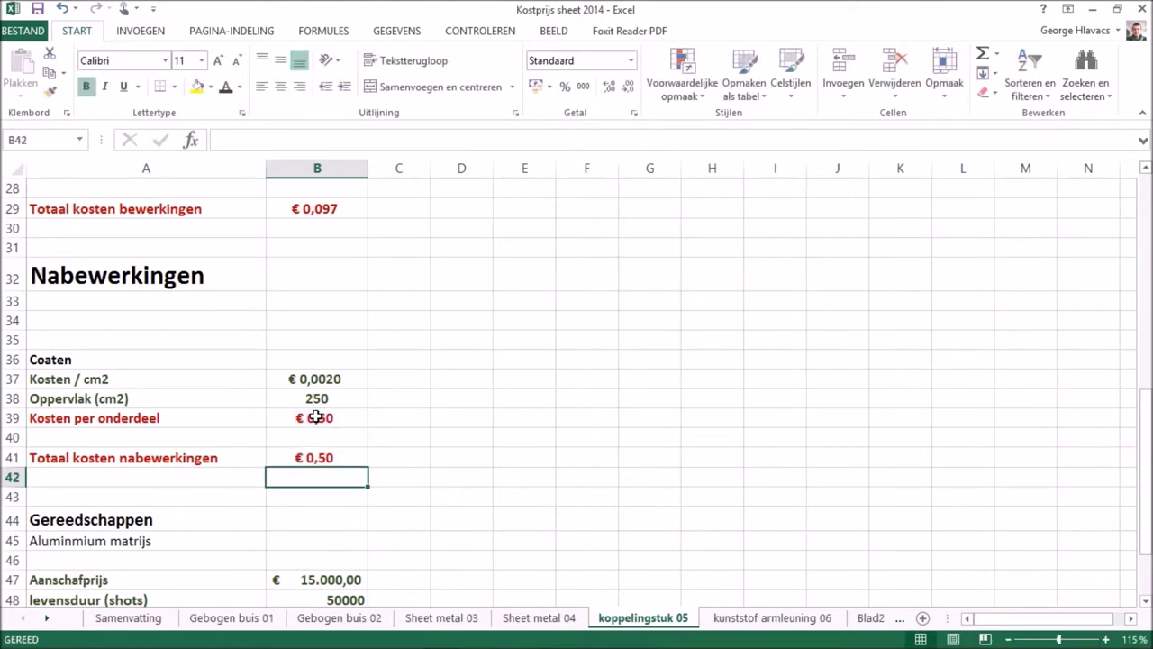
{"action": "scroll", "coordinate": [431, 441], "scroll_direction": "down", "scroll_amount": 1}
{"action": "scroll", "coordinate": [430, 441], "scroll_direction": "down", "scroll_amount": 2}
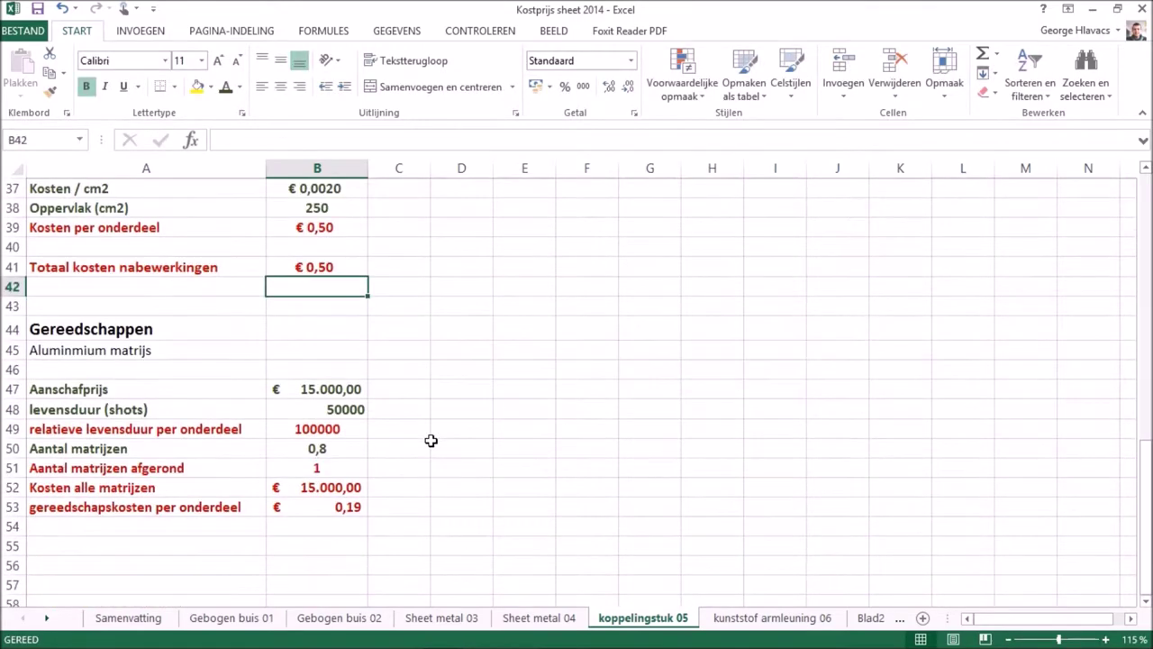
Fix the A45 tooling label from 'Aluminmium matrijs' to 'Aluminium matrijs'
{"action": "left_click", "coordinate": [431, 440]}
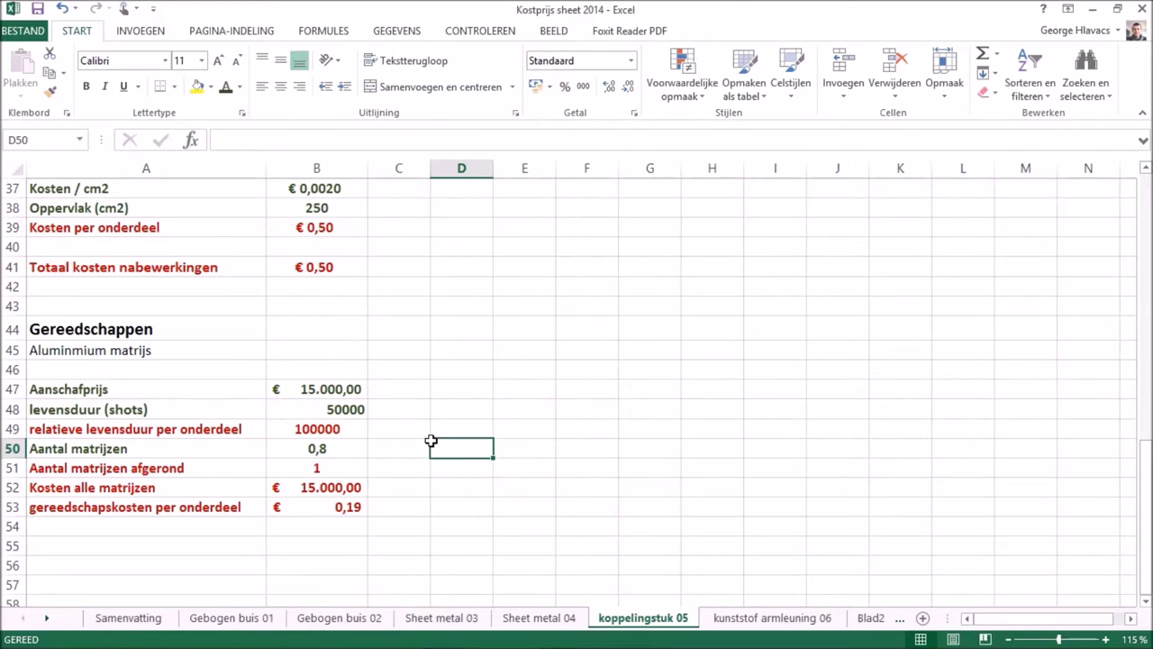
{"action": "double_click", "coordinate": [80, 350]}
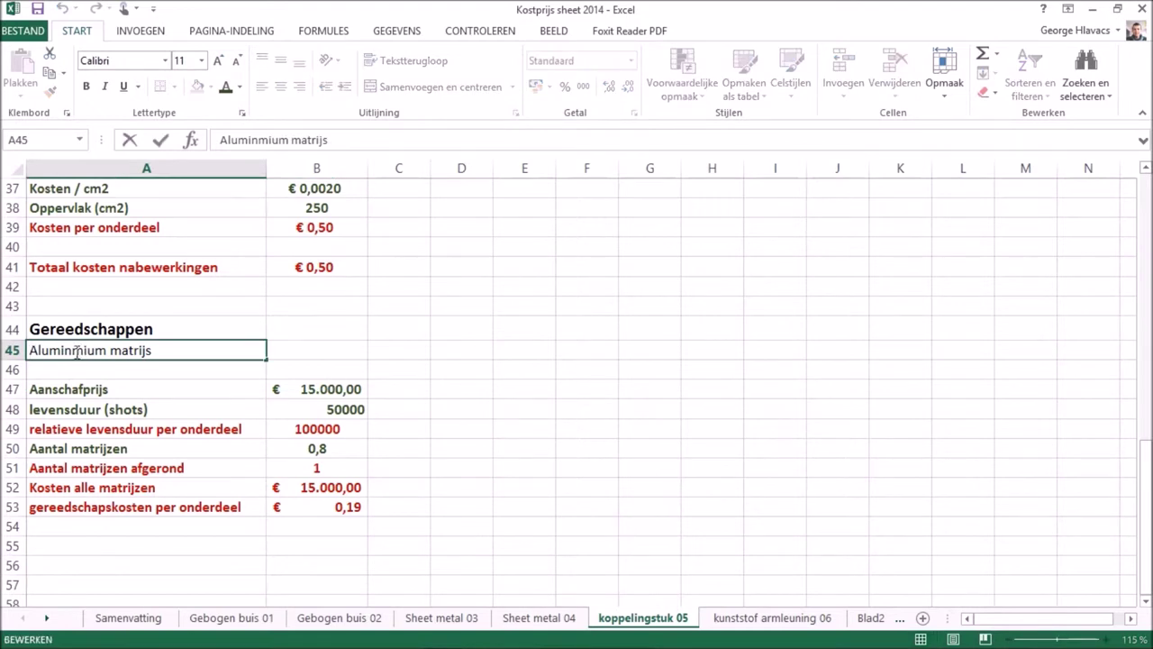
{"action": "type", "text": "#"}
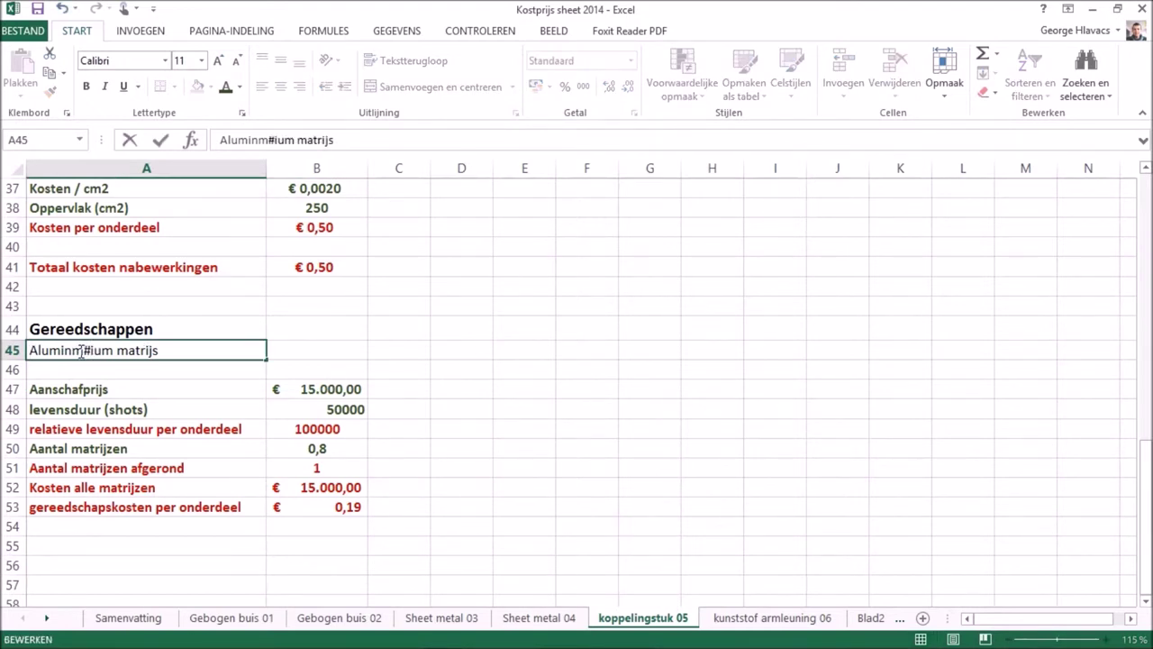
{"action": "key", "text": "BackSpace"}
{"action": "key", "text": "BackSpace"}
{"action": "key", "text": "BackSpace"}
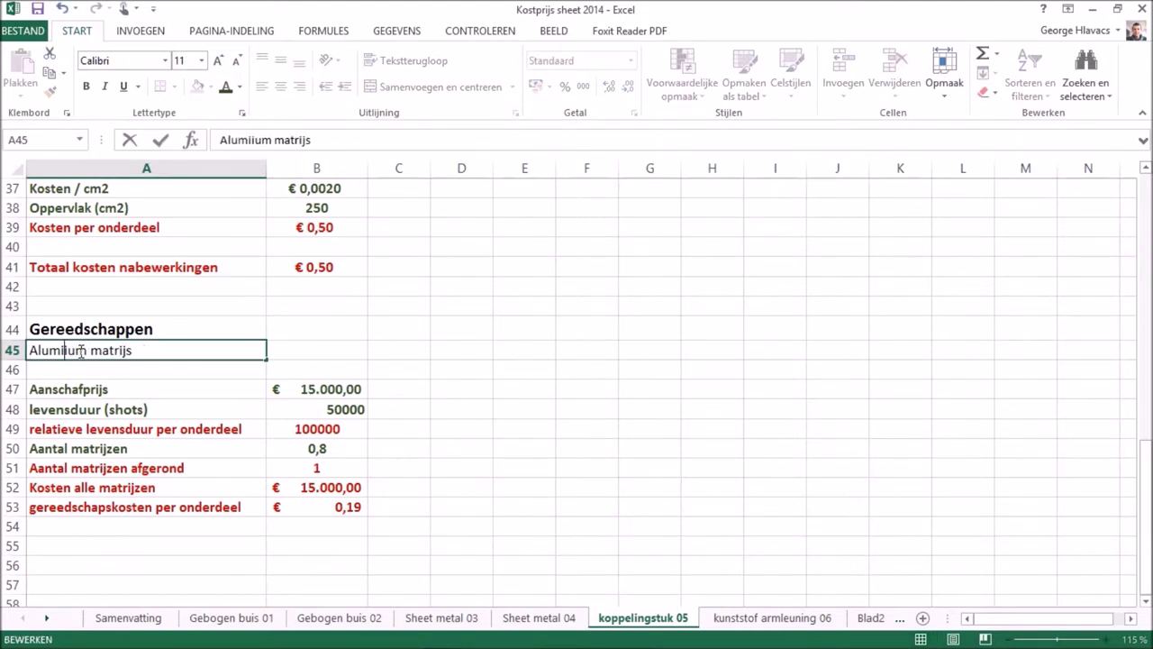
{"action": "key", "text": "BackSpace"}
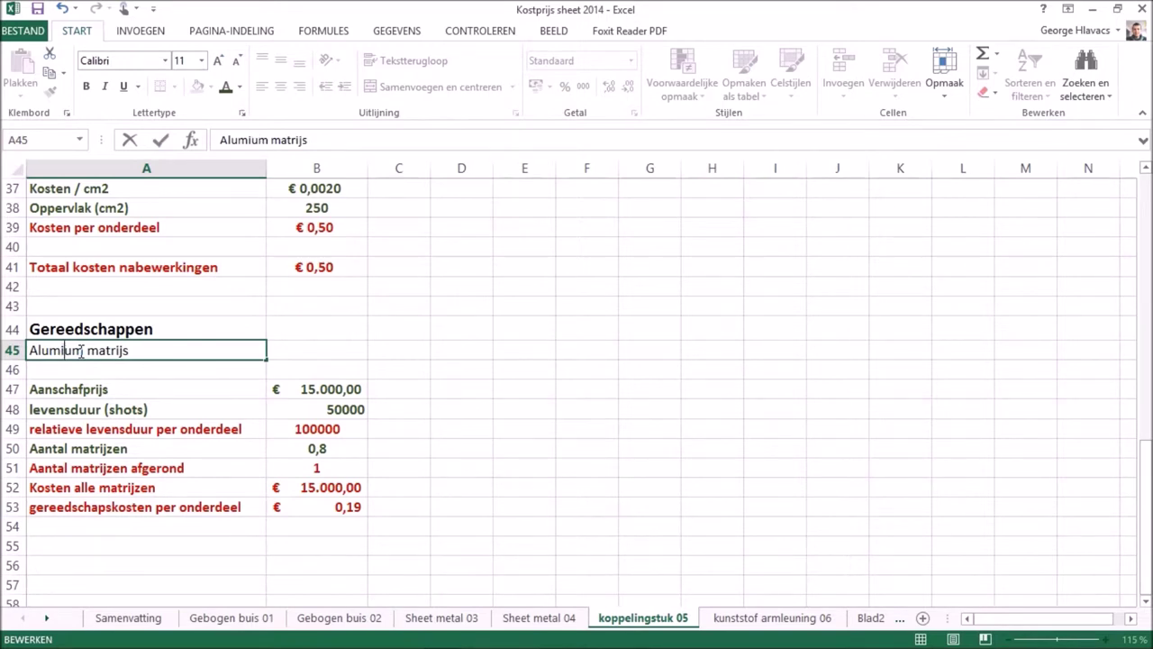
{"action": "type", "text": "ni"}
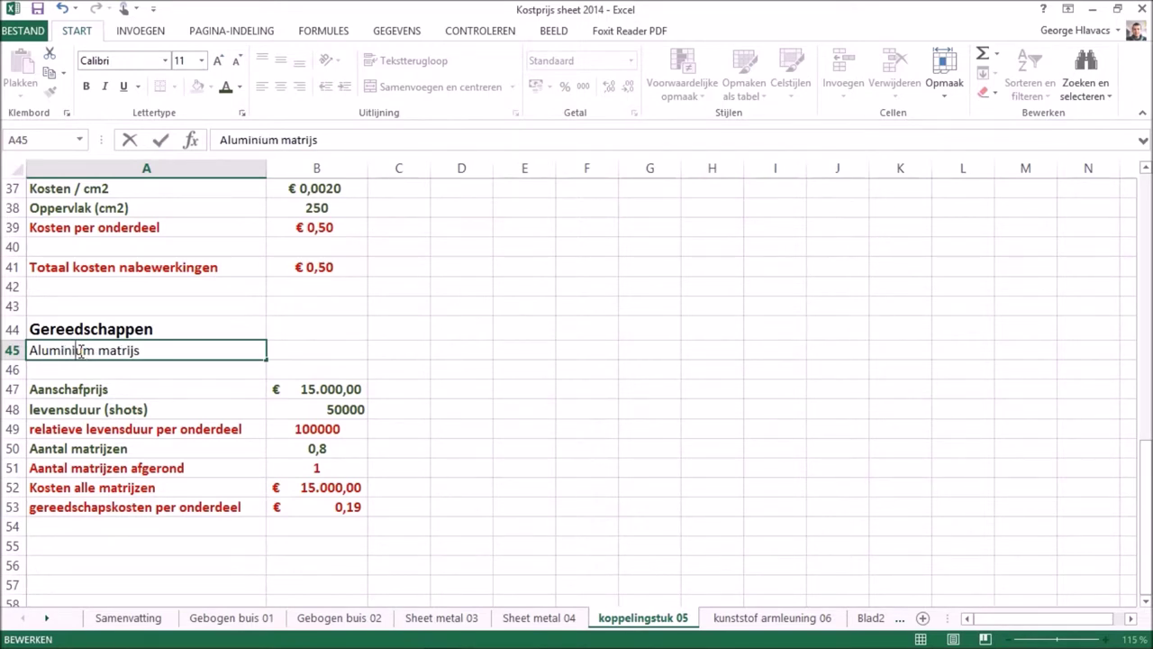
{"action": "key", "text": "Return"}
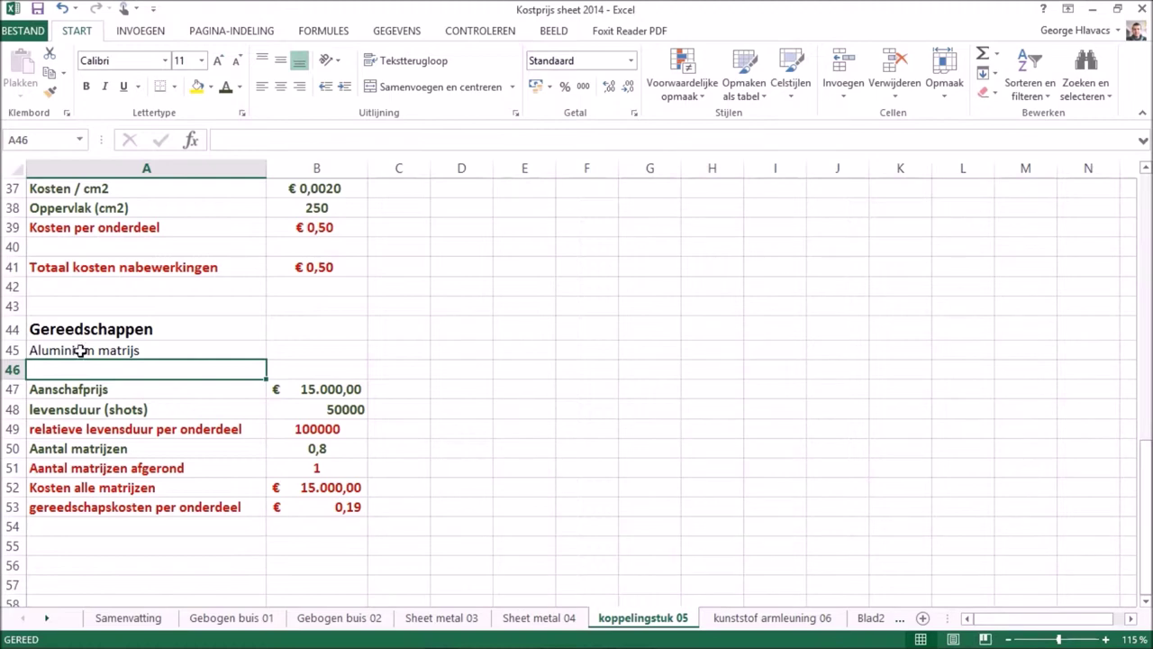
{"action": "left_click", "coordinate": [303, 388]}
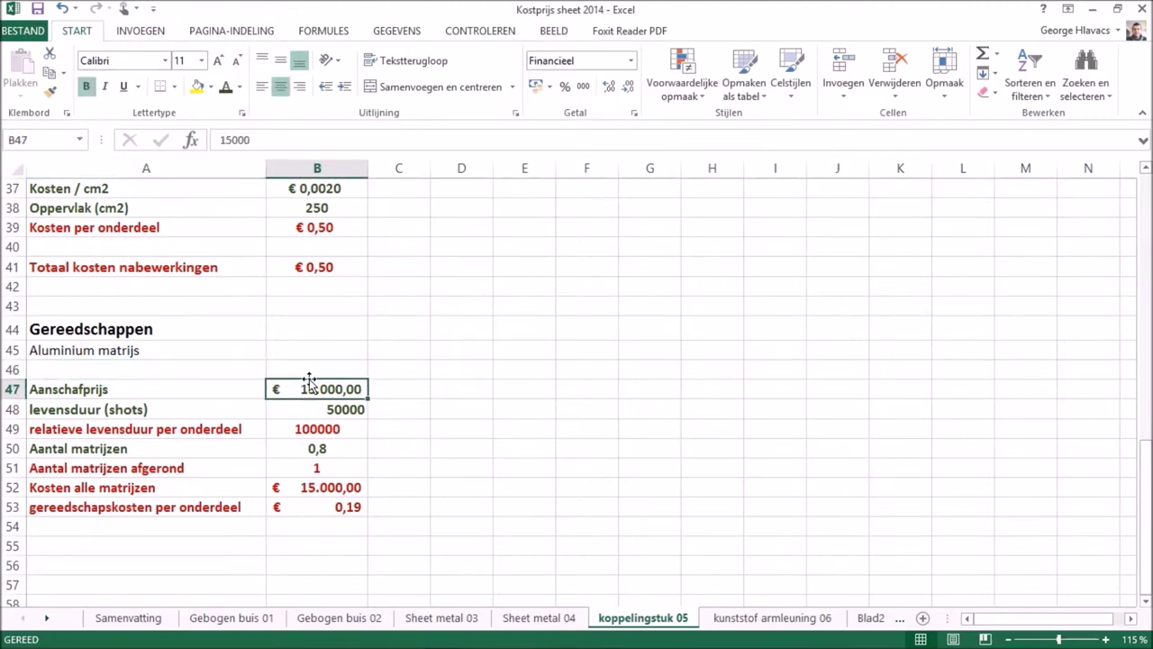
{"action": "scroll", "coordinate": [314, 373], "scroll_direction": "up", "scroll_amount": 9}
{"action": "scroll", "coordinate": [314, 373], "scroll_direction": "up", "scroll_amount": 3}
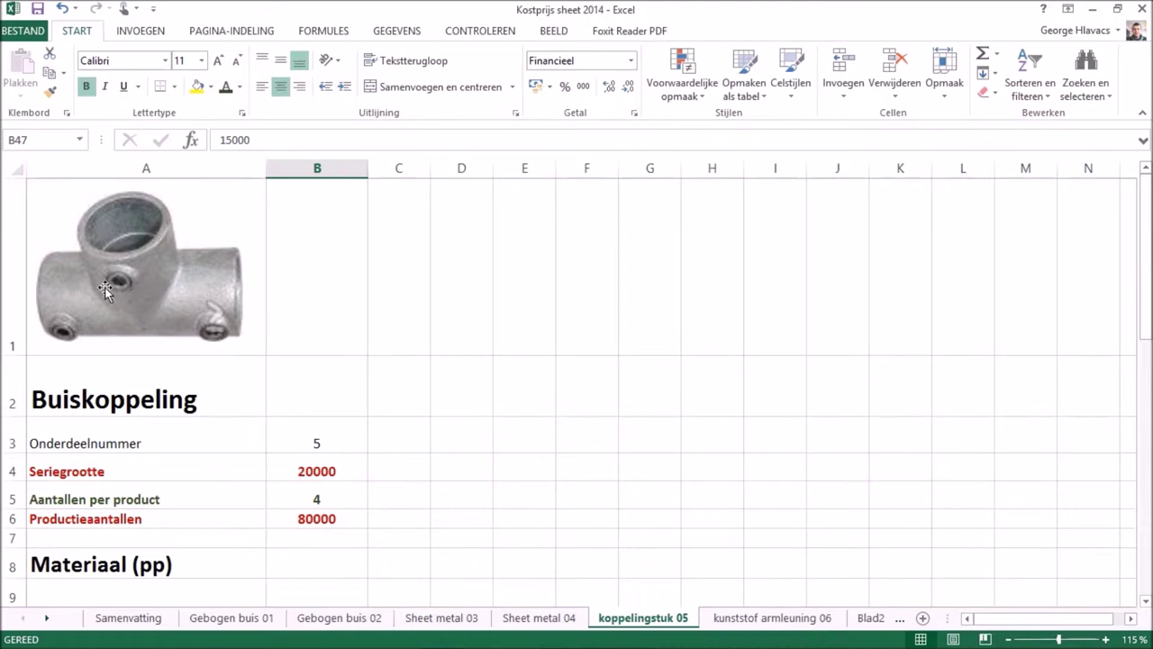
{"action": "scroll", "coordinate": [195, 328], "scroll_direction": "down", "scroll_amount": 1}
{"action": "scroll", "coordinate": [242, 330], "scroll_direction": "down", "scroll_amount": 2}
{"action": "scroll", "coordinate": [247, 334], "scroll_direction": "down", "scroll_amount": 2}
{"action": "scroll", "coordinate": [249, 340], "scroll_direction": "down", "scroll_amount": 1}
{"action": "scroll", "coordinate": [250, 340], "scroll_direction": "down", "scroll_amount": 2}
{"action": "scroll", "coordinate": [252, 340], "scroll_direction": "down", "scroll_amount": 1}
{"action": "scroll", "coordinate": [333, 388], "scroll_direction": "down", "scroll_amount": 1}
{"action": "scroll", "coordinate": [364, 423], "scroll_direction": "down", "scroll_amount": 1}
{"action": "scroll", "coordinate": [370, 427], "scroll_direction": "down", "scroll_amount": 1}
{"action": "left_click", "coordinate": [384, 437]}
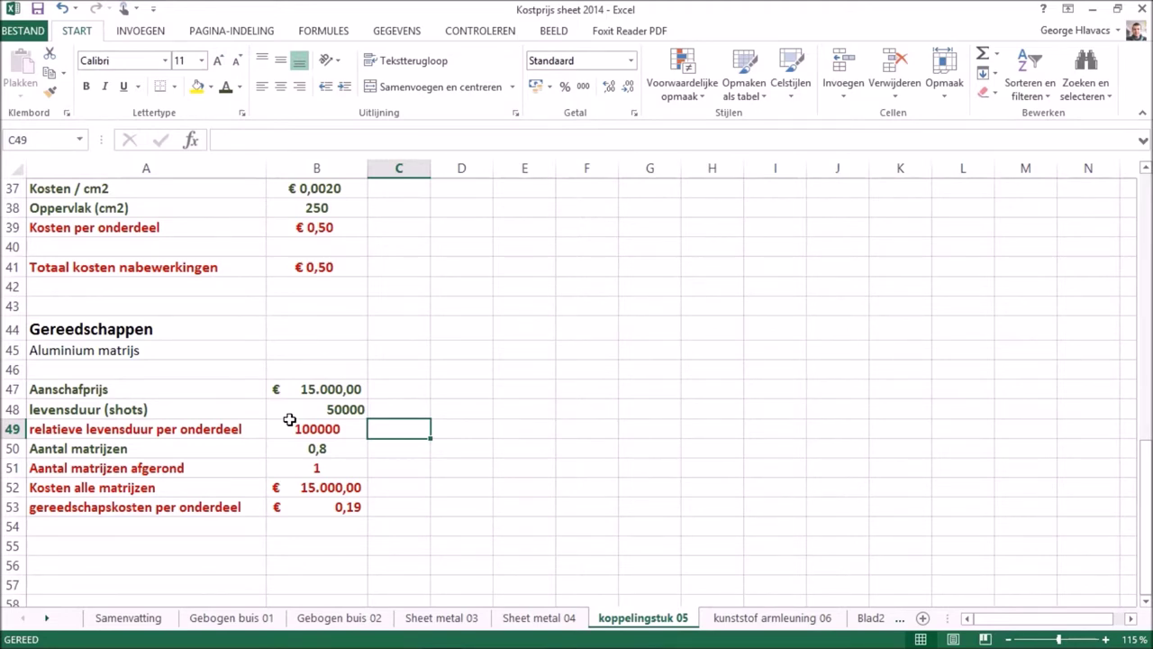
{"action": "left_click", "coordinate": [304, 411]}
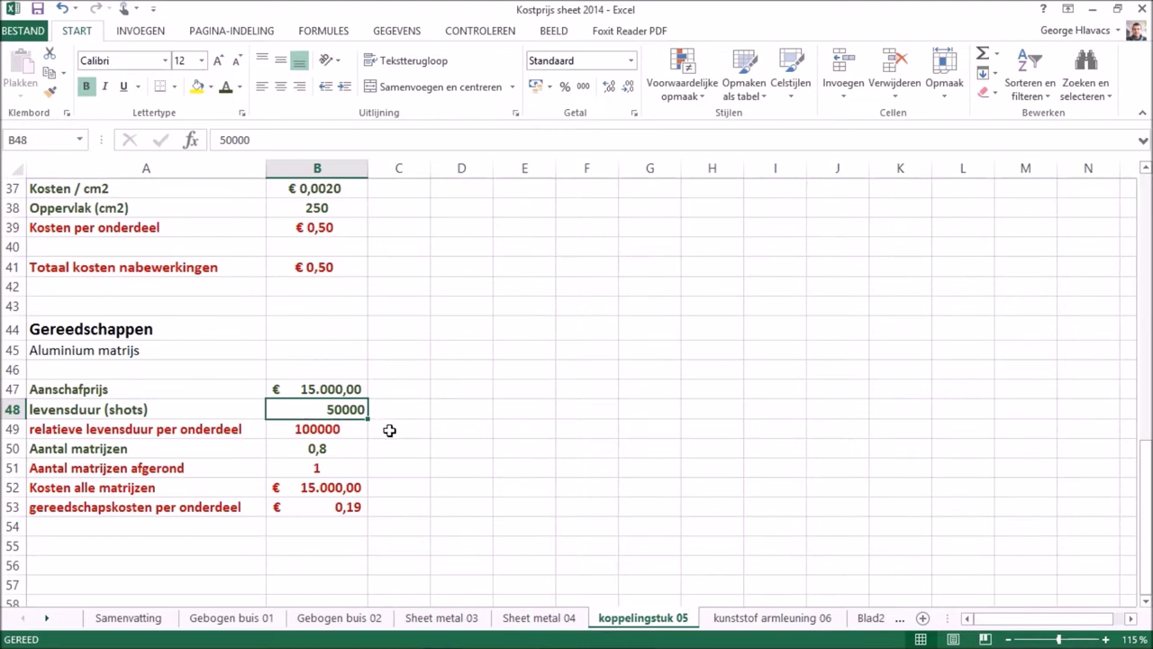
{"action": "left_click", "coordinate": [387, 431]}
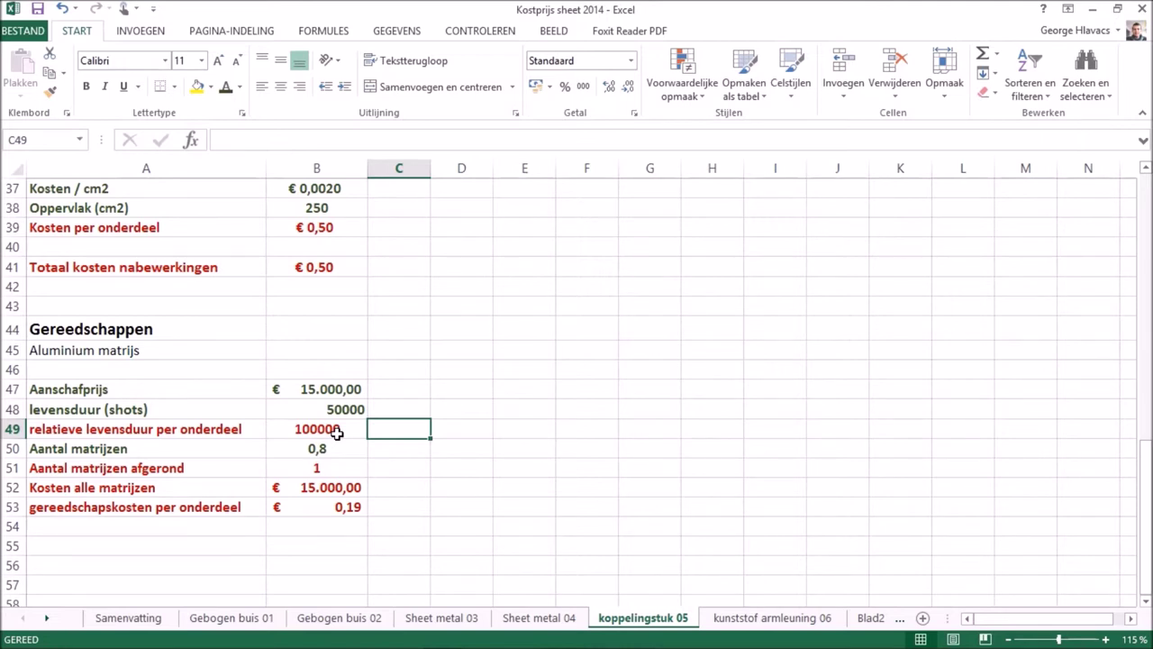
{"action": "left_click", "coordinate": [350, 410]}
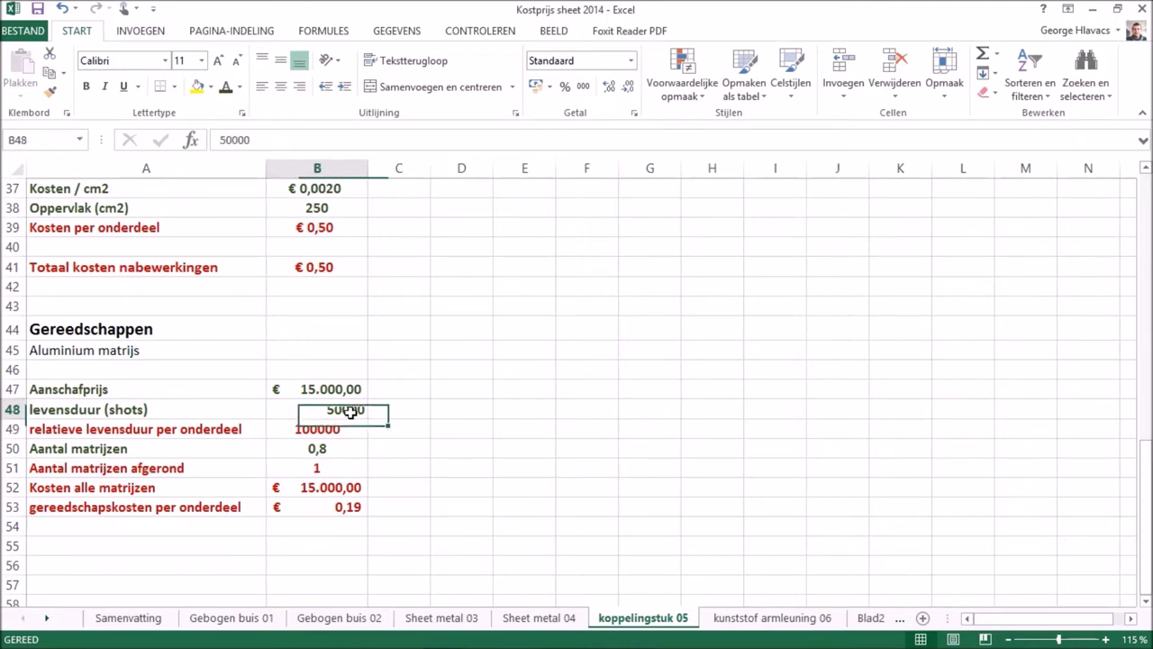
{"action": "left_click", "coordinate": [355, 430]}
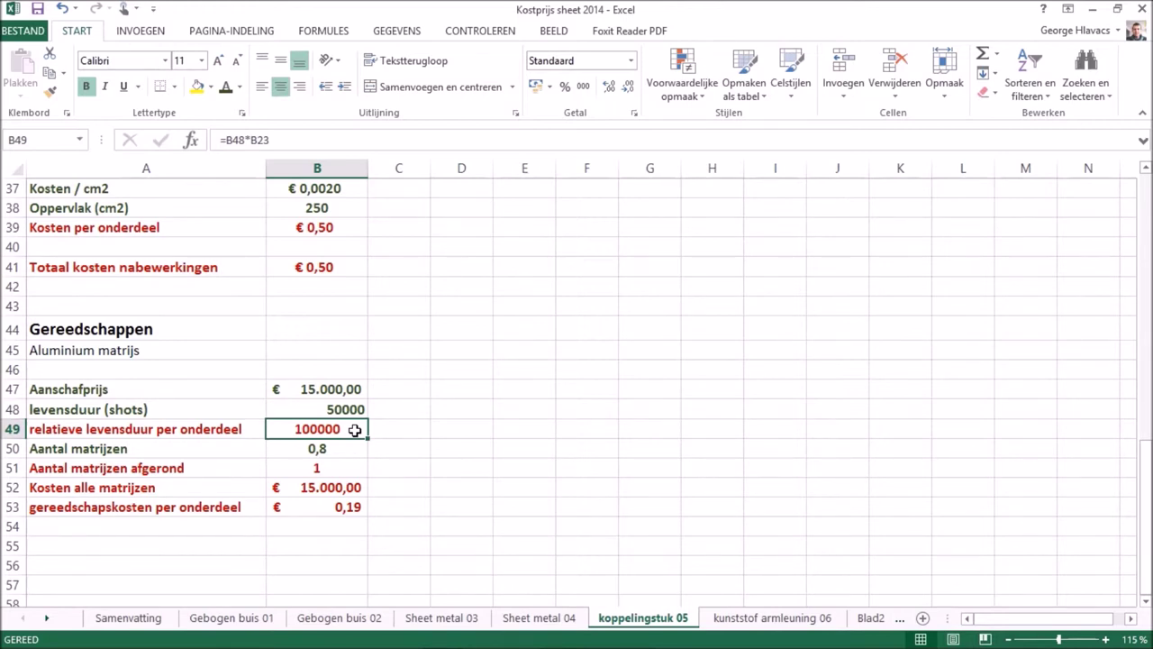
{"action": "double_click", "coordinate": [355, 430]}
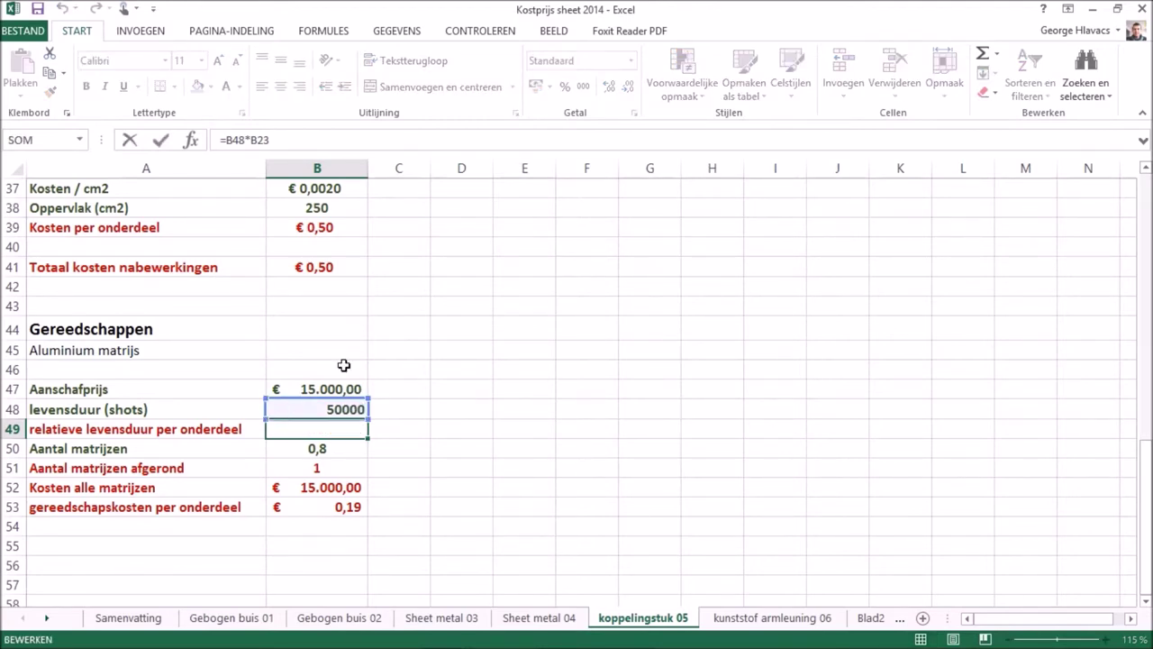
{"action": "scroll", "coordinate": [342, 366], "scroll_direction": "up", "scroll_amount": 4}
{"action": "scroll", "coordinate": [342, 366], "scroll_direction": "up", "scroll_amount": 3}
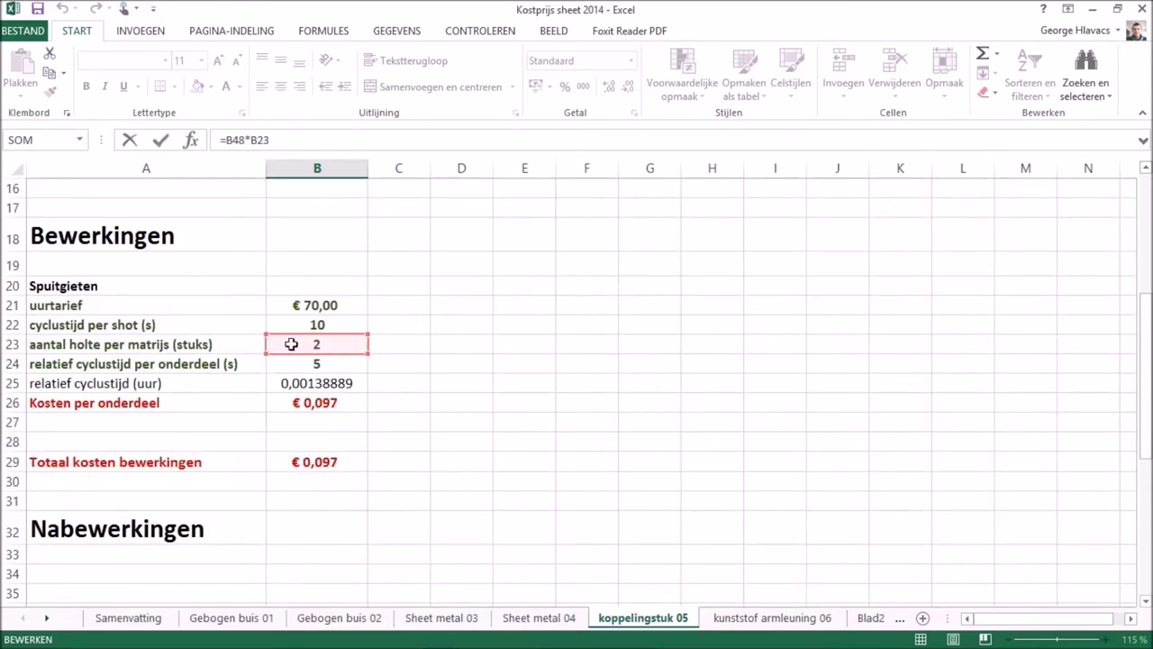
{"action": "scroll", "coordinate": [379, 423], "scroll_direction": "down", "scroll_amount": 5}
{"action": "scroll", "coordinate": [379, 429], "scroll_direction": "down", "scroll_amount": 1}
{"action": "scroll", "coordinate": [379, 429], "scroll_direction": "down", "scroll_amount": 1}
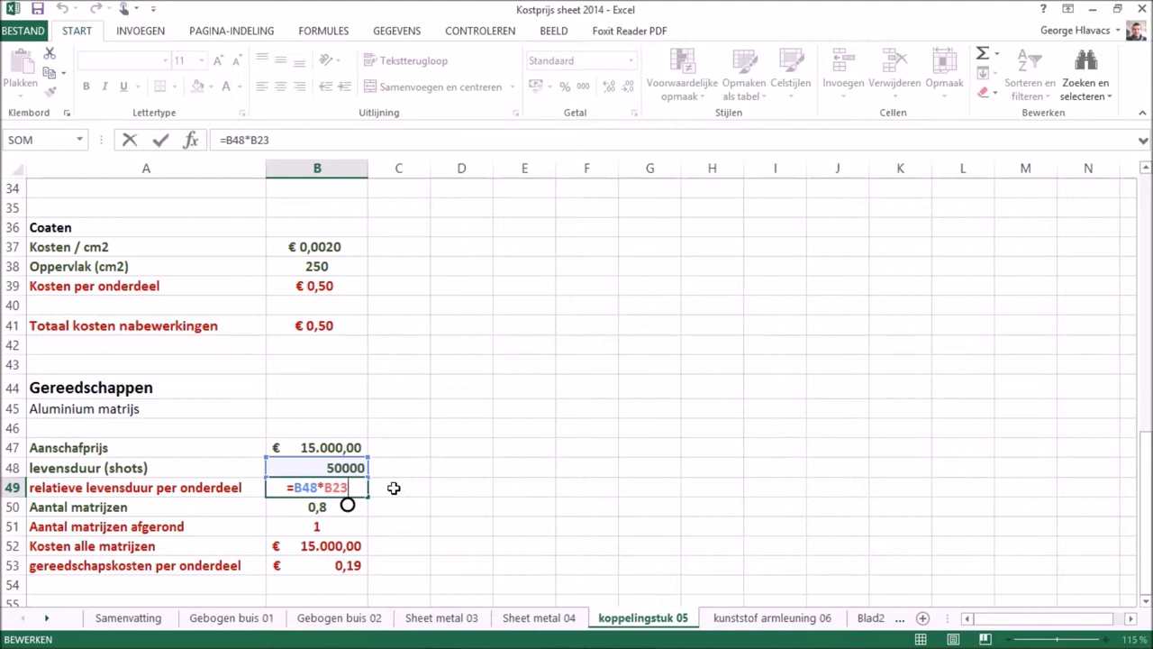
{"action": "key", "text": "ctrl+Return"}
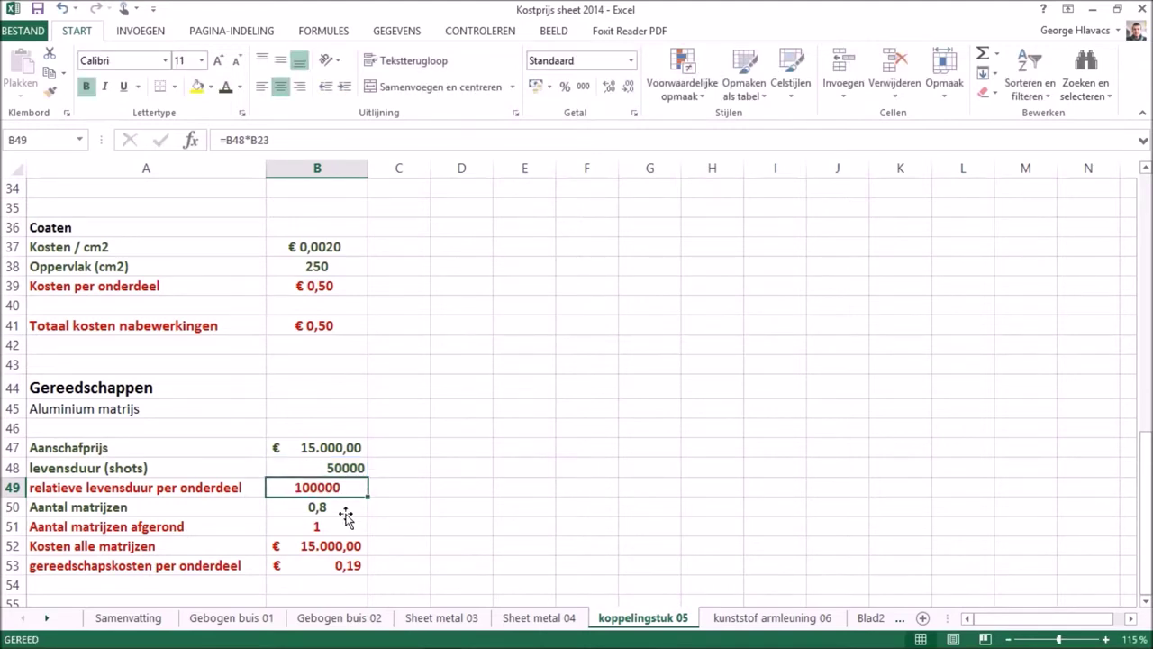
{"action": "left_click", "coordinate": [346, 512]}
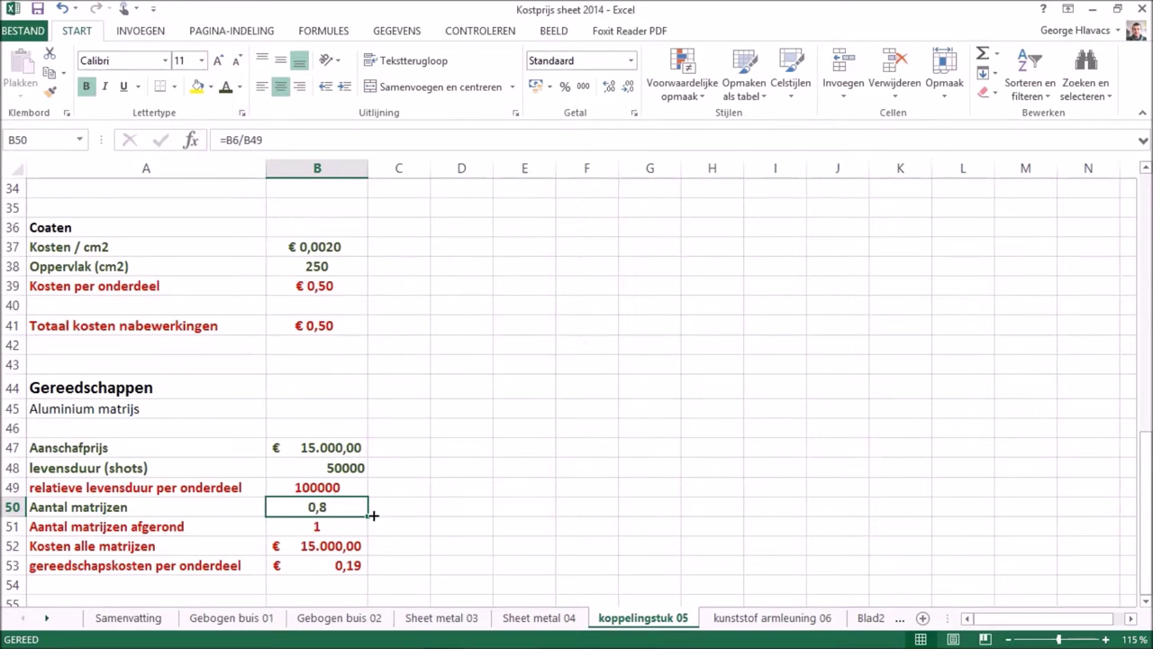
{"action": "scroll", "coordinate": [376, 510], "scroll_direction": "down", "scroll_amount": 1}
{"action": "left_click", "coordinate": [354, 432]}
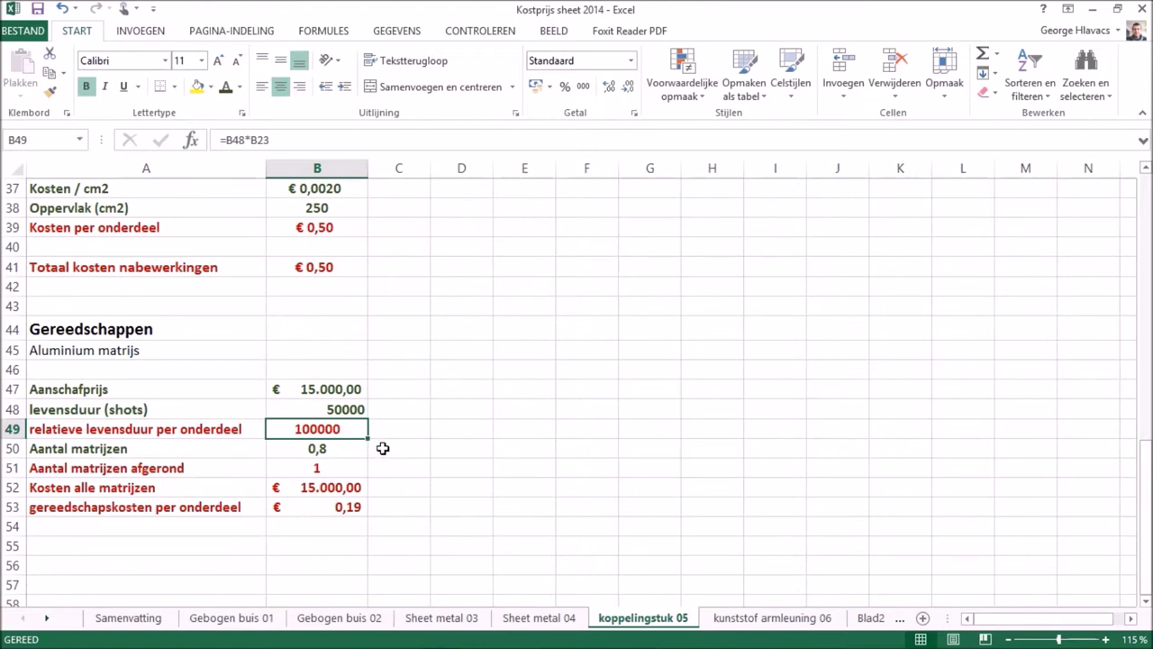
{"action": "left_click", "coordinate": [399, 448]}
{"action": "scroll", "coordinate": [394, 438], "scroll_direction": "up", "scroll_amount": 12}
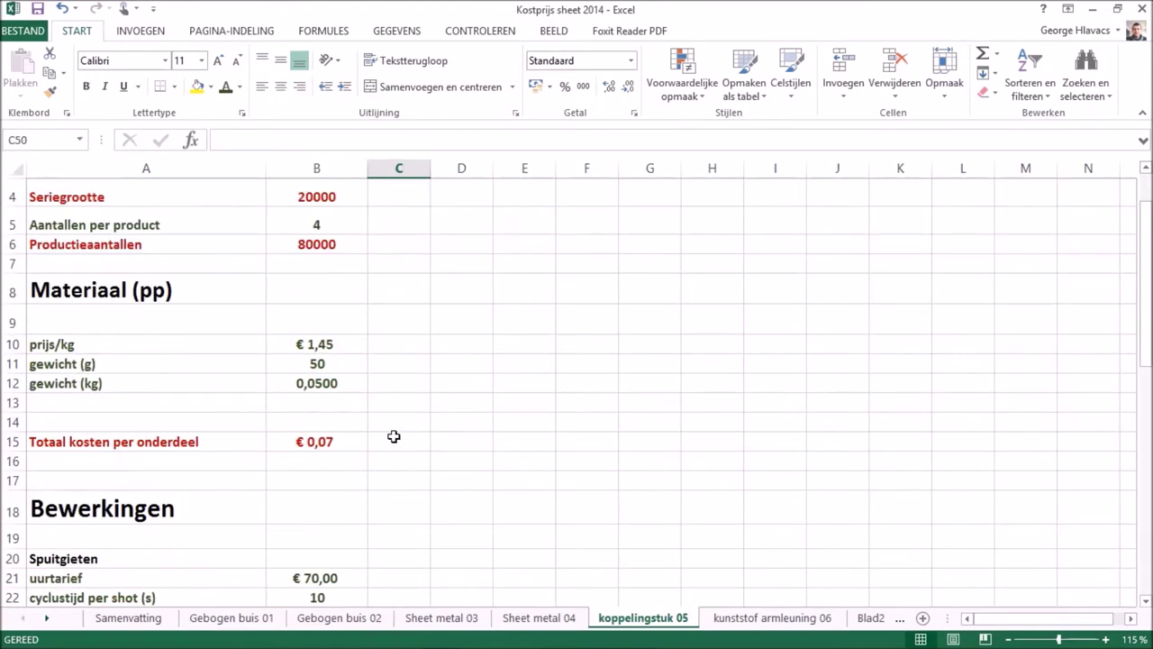
{"action": "scroll", "coordinate": [384, 445], "scroll_direction": "down", "scroll_amount": 2}
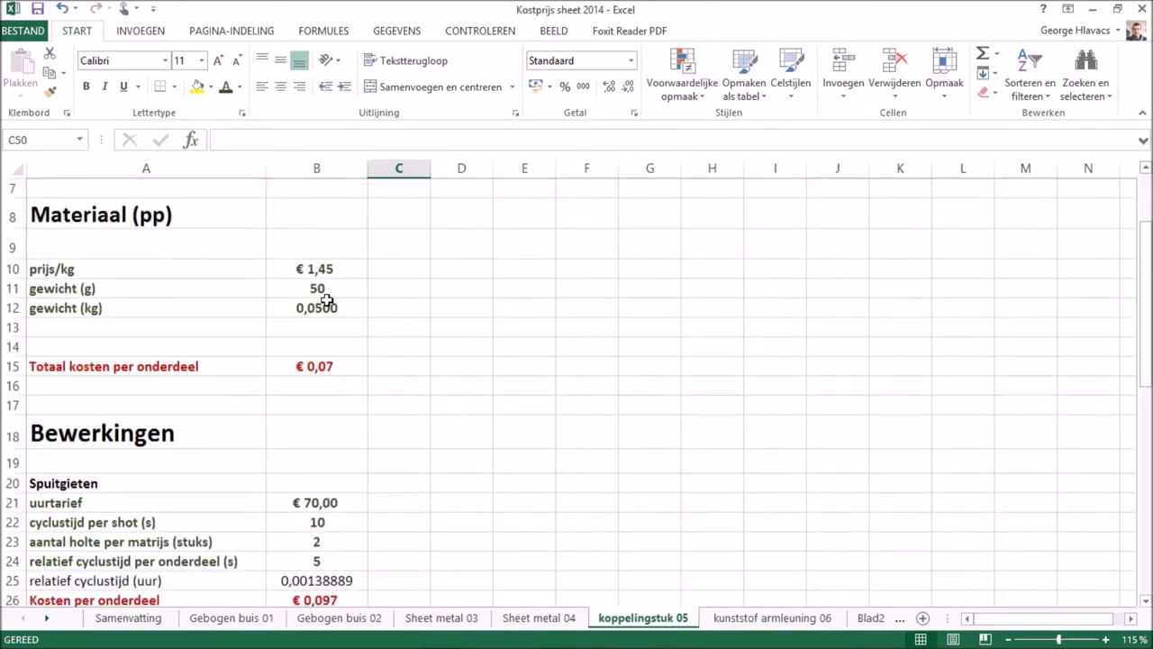
{"action": "scroll", "coordinate": [344, 310], "scroll_direction": "up", "scroll_amount": 1}
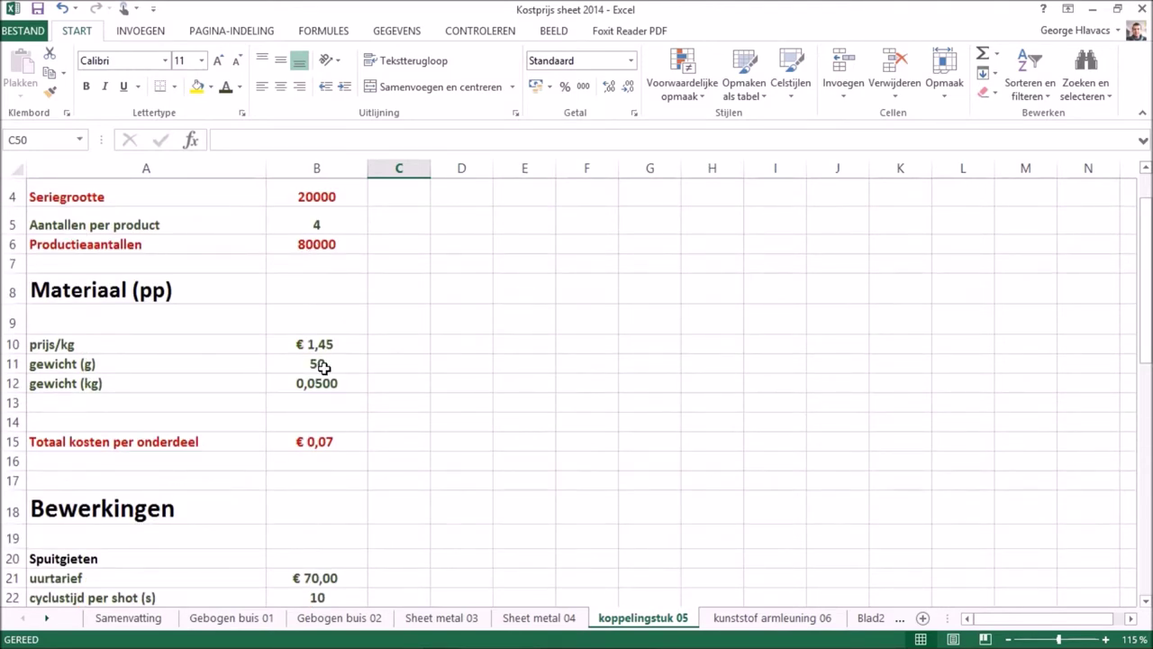
{"action": "scroll", "coordinate": [324, 374], "scroll_direction": "down", "scroll_amount": 6}
{"action": "scroll", "coordinate": [328, 380], "scroll_direction": "down", "scroll_amount": 2}
{"action": "scroll", "coordinate": [330, 379], "scroll_direction": "down", "scroll_amount": 1}
{"action": "scroll", "coordinate": [327, 379], "scroll_direction": "down", "scroll_amount": 1}
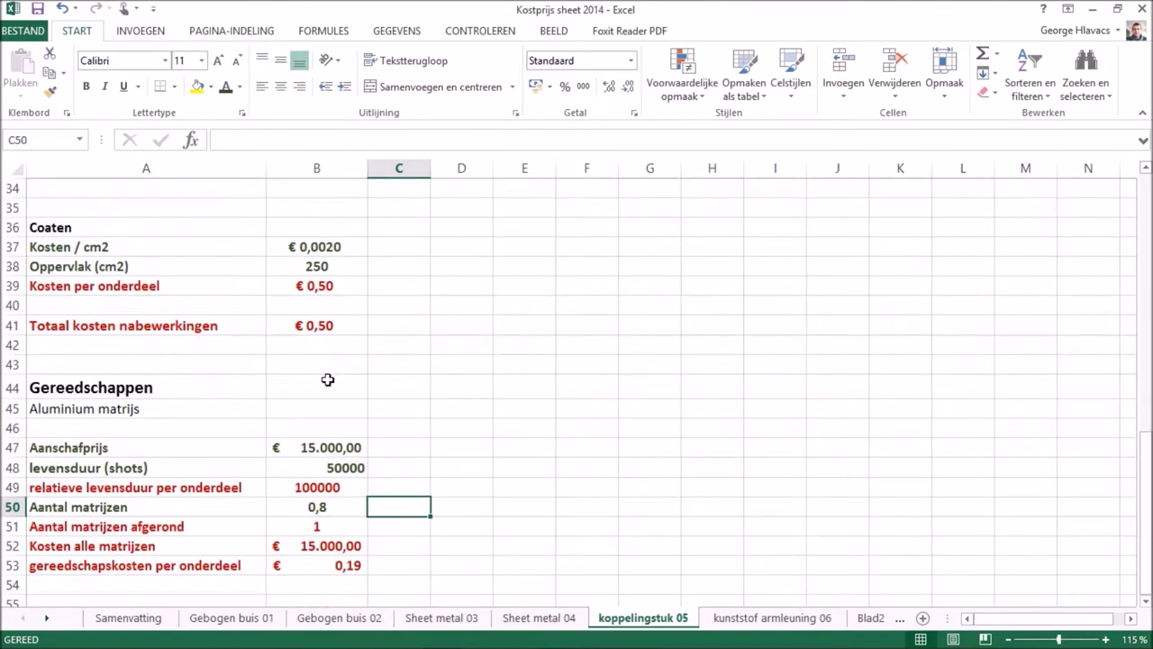
{"action": "scroll", "coordinate": [320, 396], "scroll_direction": "down", "scroll_amount": 1}
{"action": "left_click", "coordinate": [317, 429]}
{"action": "left_click", "coordinate": [407, 480]}
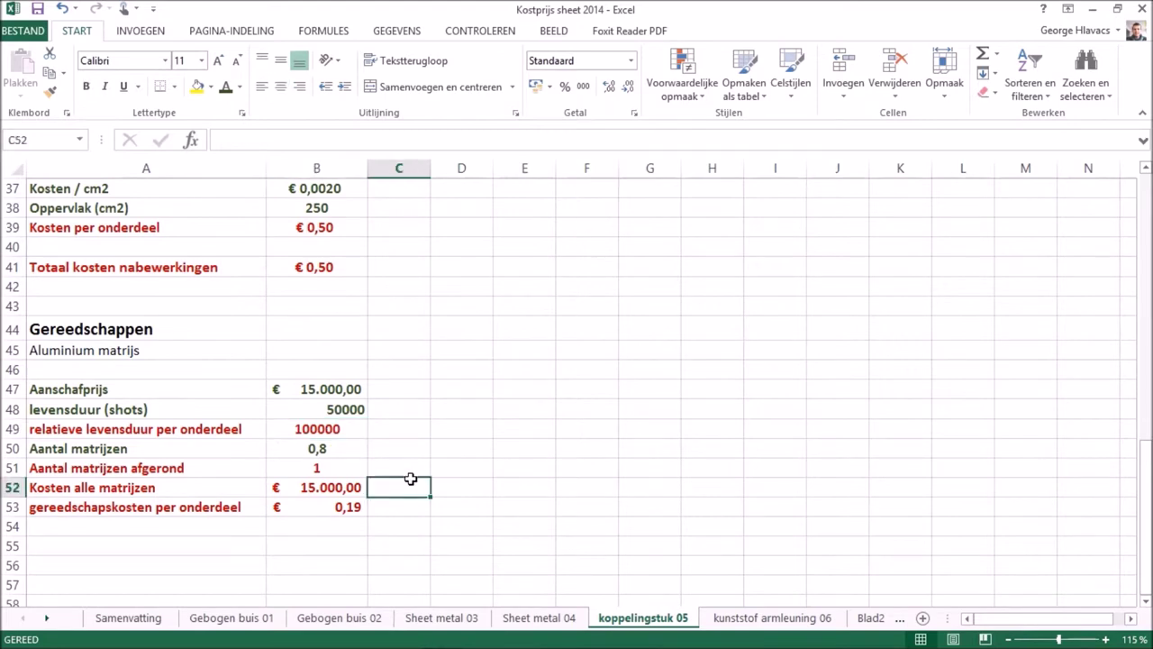
{"action": "scroll", "coordinate": [393, 476], "scroll_direction": "down", "scroll_amount": 1}
{"action": "scroll", "coordinate": [393, 476], "scroll_direction": "down", "scroll_amount": 1}
{"action": "left_click", "coordinate": [350, 370]}
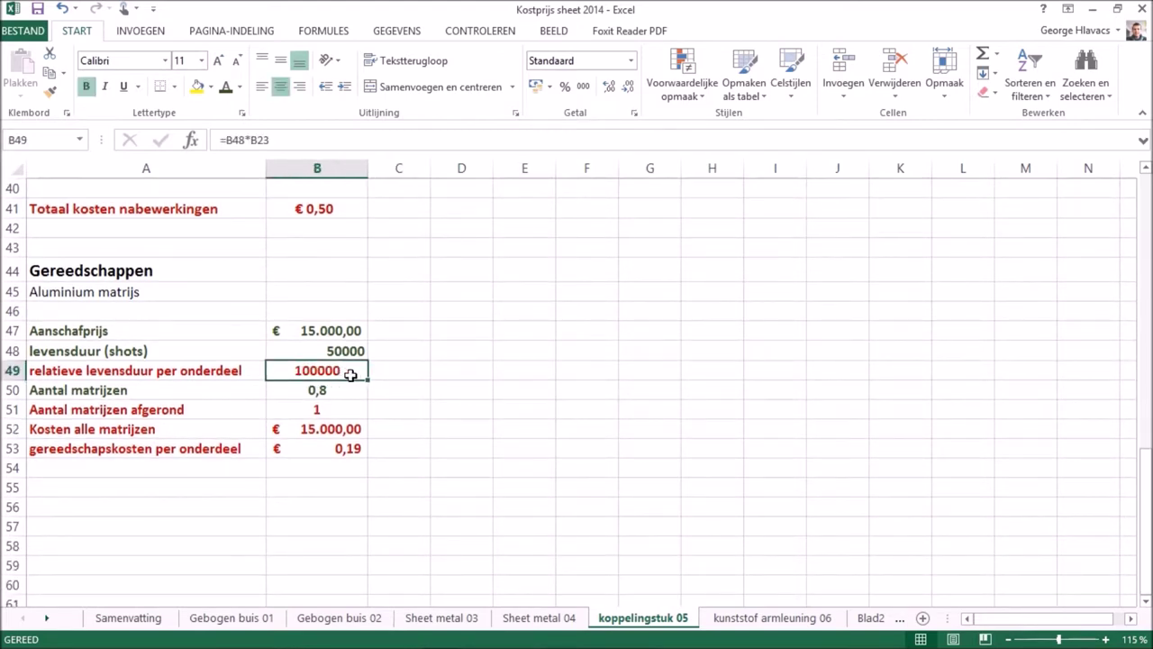
{"action": "double_click", "coordinate": [353, 375]}
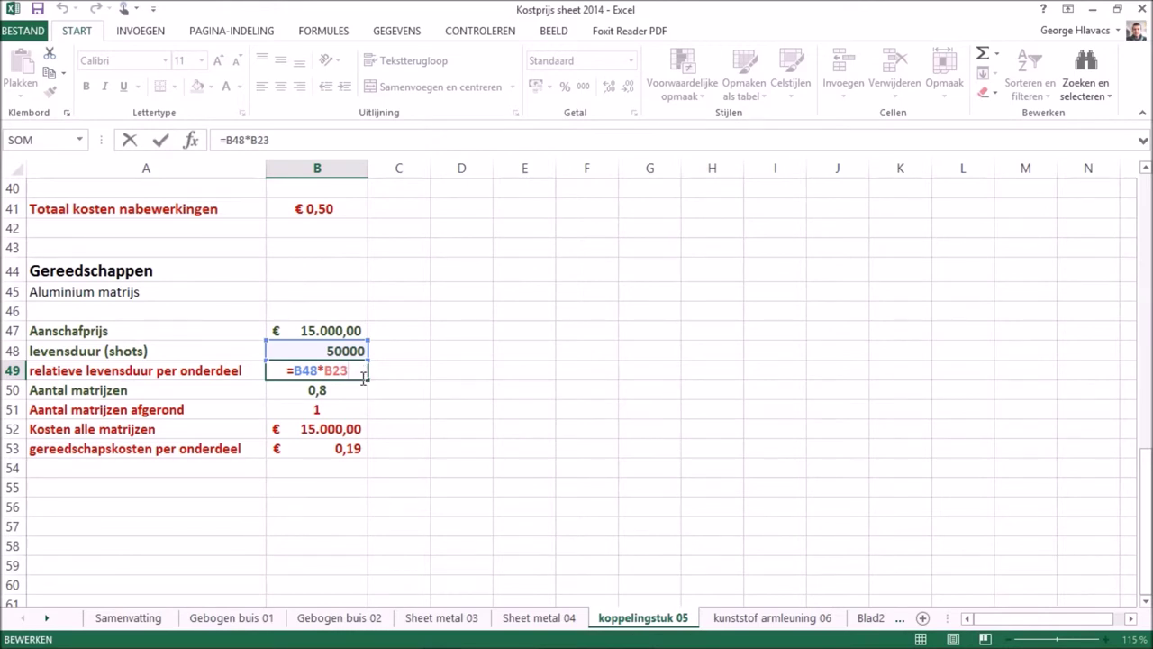
{"action": "left_click", "coordinate": [433, 376]}
{"action": "left_click", "coordinate": [365, 377]}
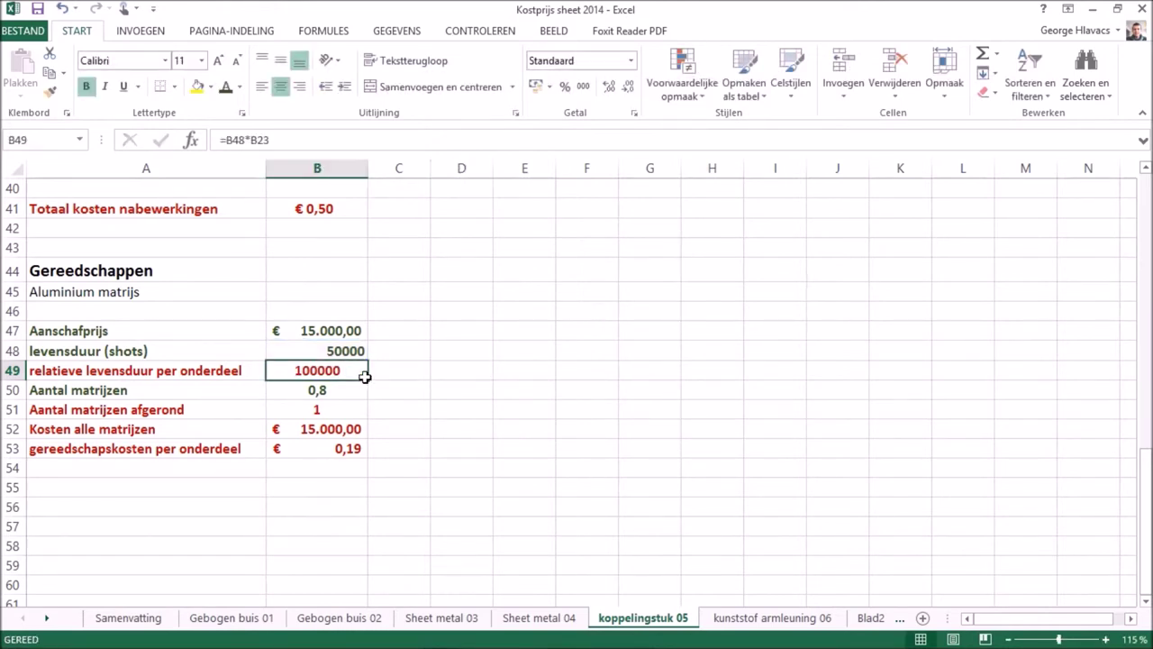
{"action": "double_click", "coordinate": [355, 391]}
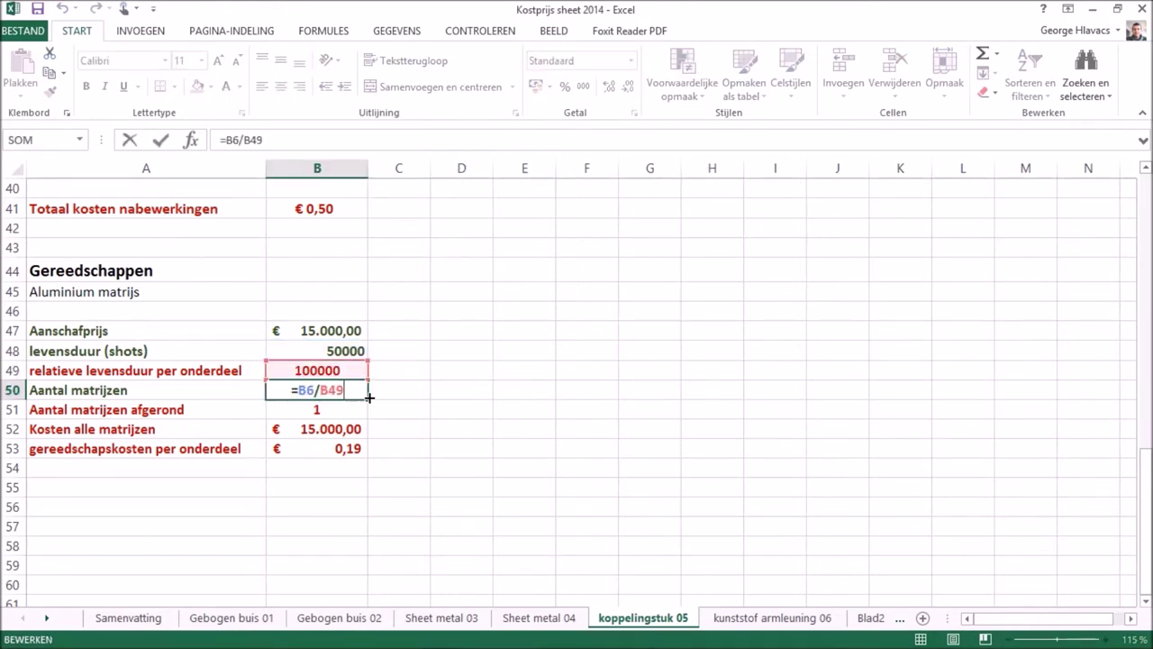
{"action": "scroll", "coordinate": [368, 393], "scroll_direction": "up", "scroll_amount": 4}
{"action": "scroll", "coordinate": [355, 386], "scroll_direction": "up", "scroll_amount": 6}
{"action": "scroll", "coordinate": [363, 385], "scroll_direction": "up", "scroll_amount": 3}
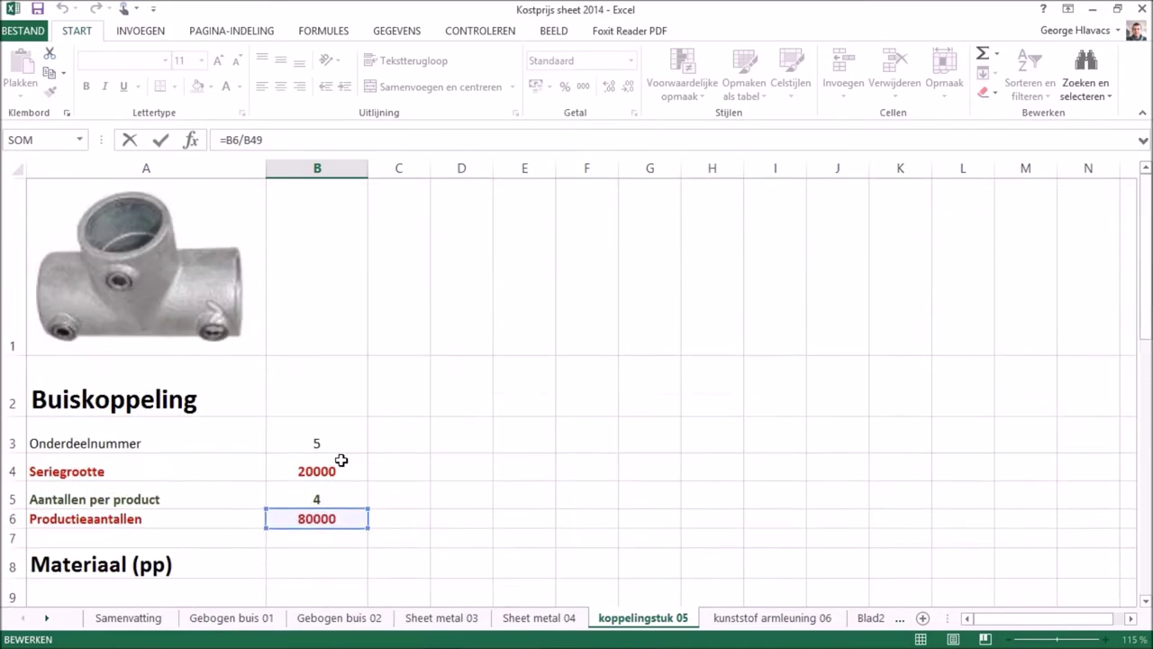
{"action": "scroll", "coordinate": [355, 531], "scroll_direction": "down", "scroll_amount": 6}
{"action": "scroll", "coordinate": [358, 530], "scroll_direction": "down", "scroll_amount": 3}
{"action": "scroll", "coordinate": [357, 529], "scroll_direction": "down", "scroll_amount": 2}
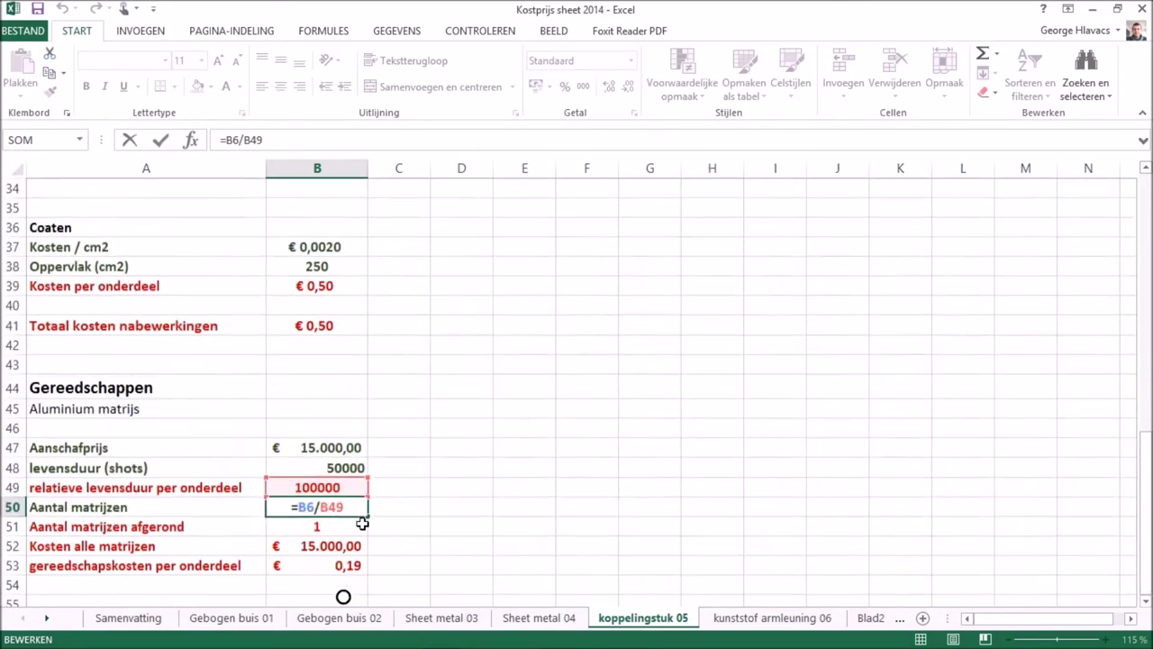
{"action": "scroll", "coordinate": [363, 522], "scroll_direction": "down", "scroll_amount": 1}
{"action": "key", "text": "ctrl+Return"}
{"action": "left_click", "coordinate": [397, 485]}
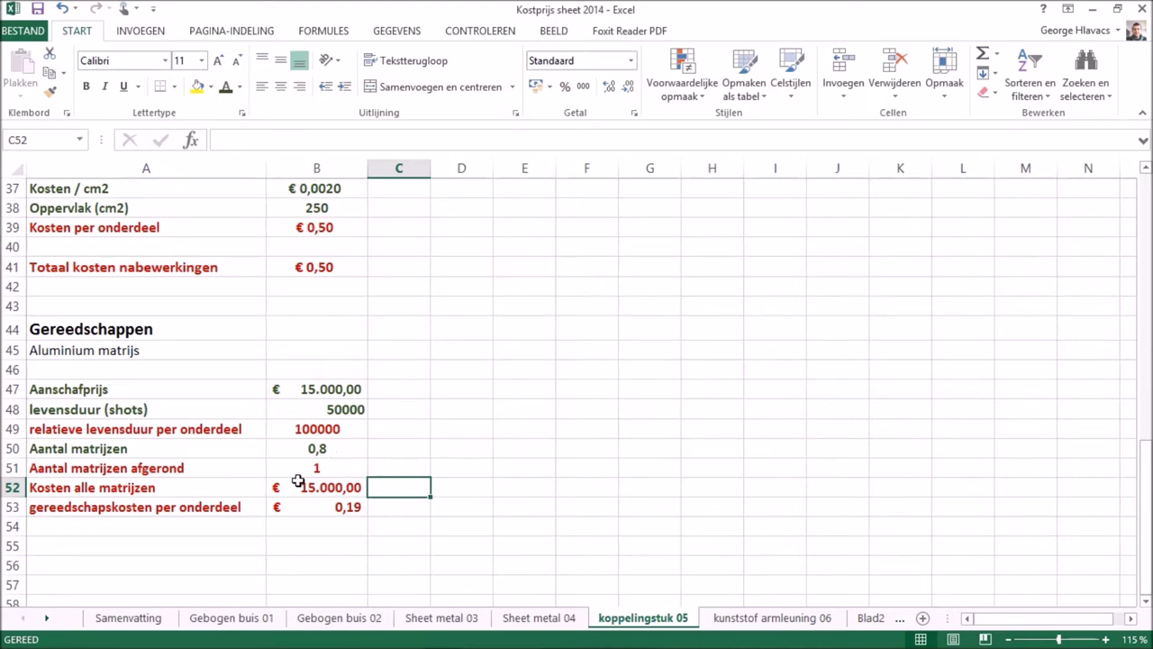
Change the Samenvatting series size in C4 from 20000 to 30000
{"action": "left_click", "coordinate": [151, 620]}
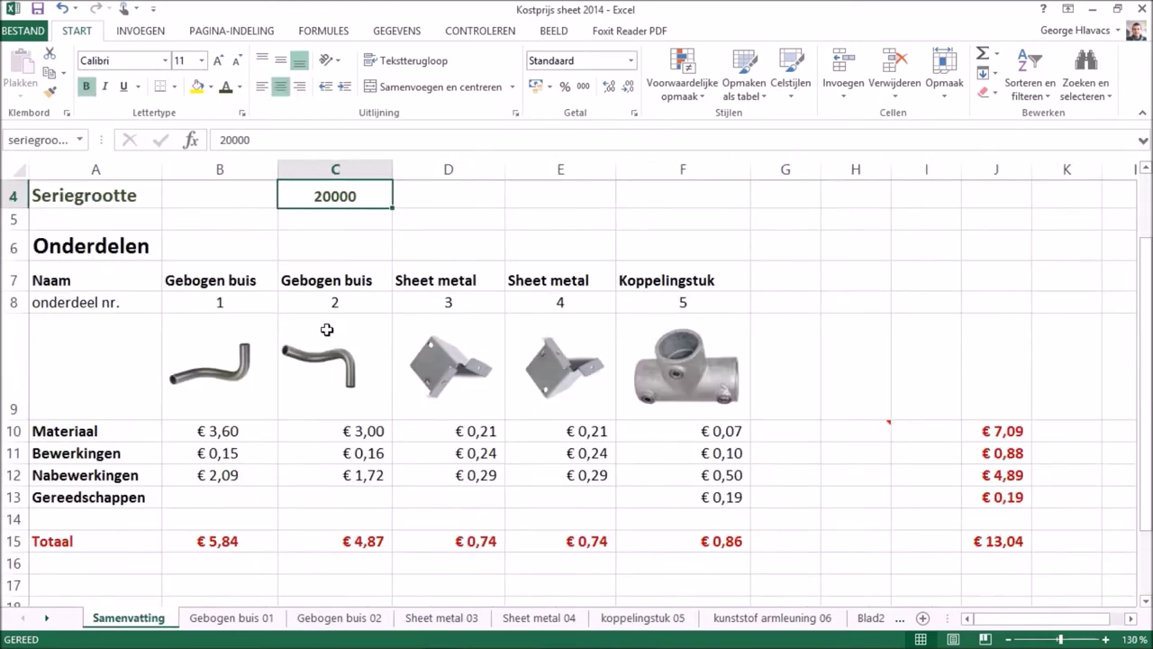
{"action": "double_click", "coordinate": [331, 197]}
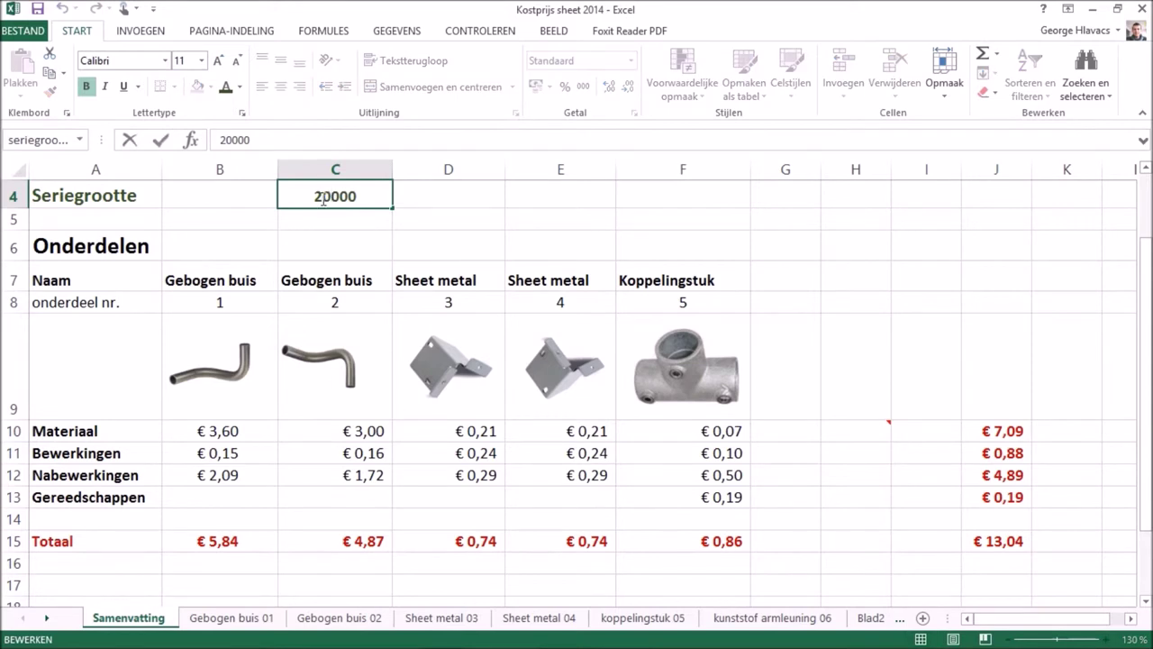
{"action": "left_click_drag", "start_coordinate": [324, 197], "coordinate": [317, 198]}
{"action": "type", "text": "3"}
{"action": "key", "text": "Return"}
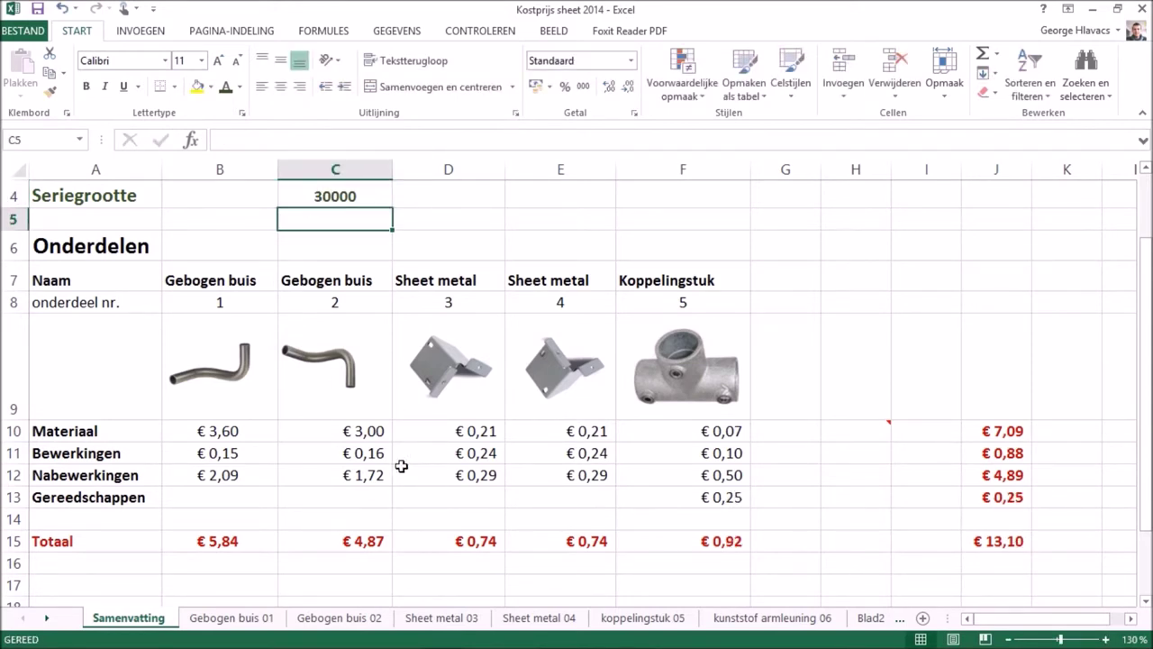
On koppelingstuk 05, check Kosten alle matrijzen (€30.000,00) in B52 and the Aantal matrijzen formula in B50
{"action": "left_click", "coordinate": [644, 620]}
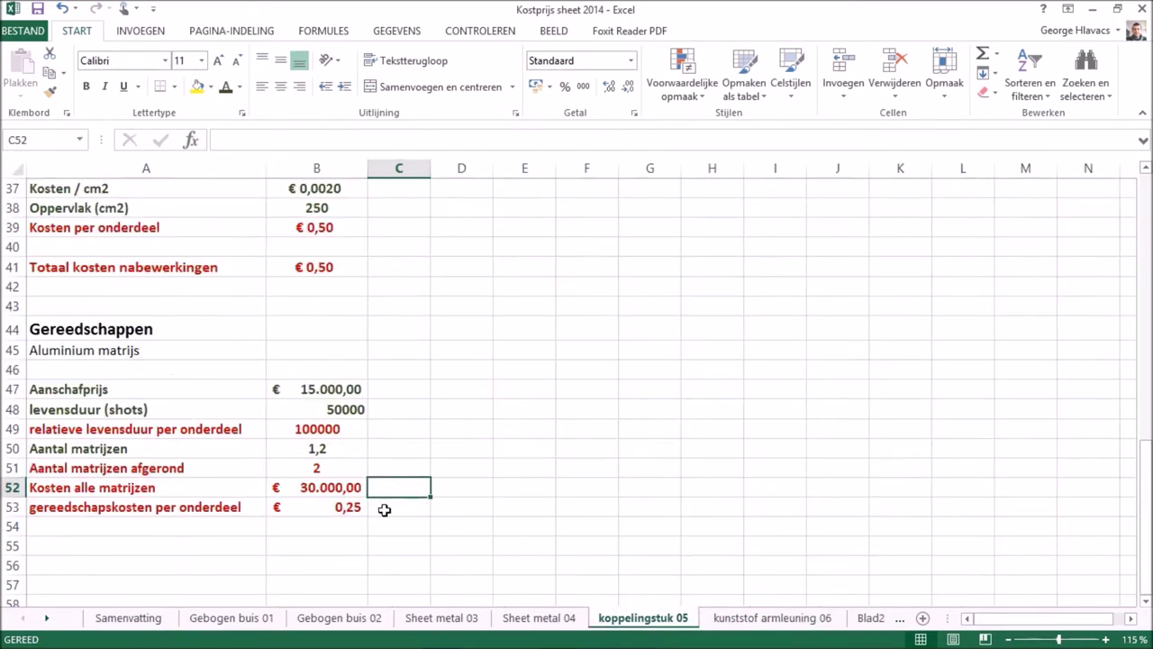
{"action": "left_click", "coordinate": [330, 489]}
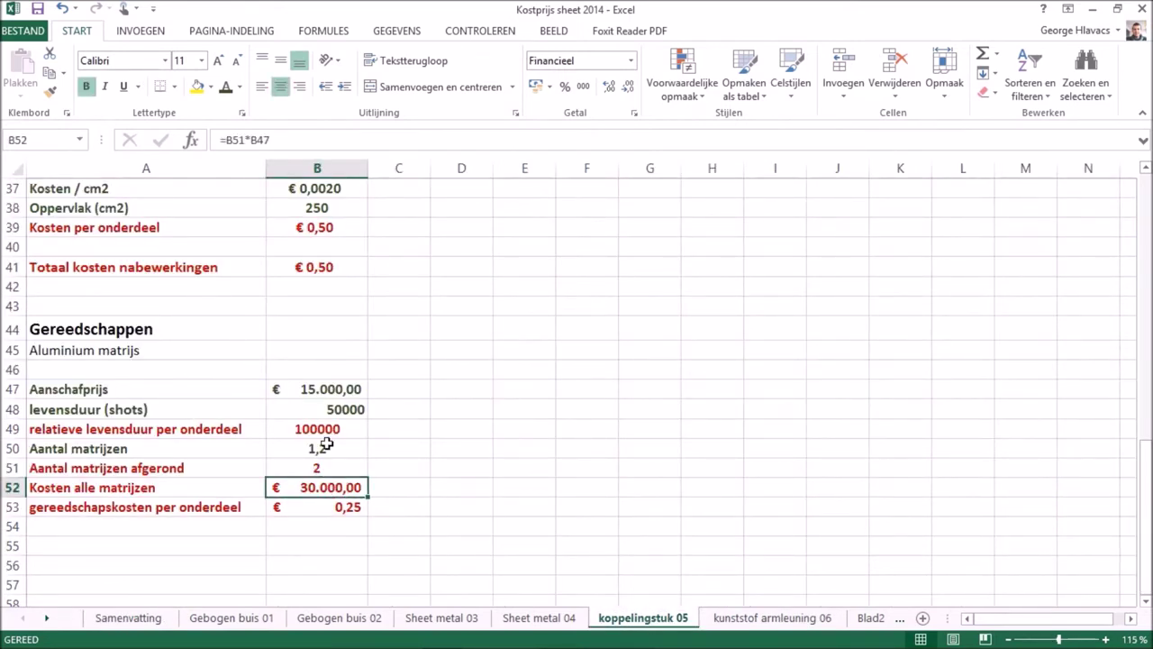
{"action": "left_click", "coordinate": [330, 447]}
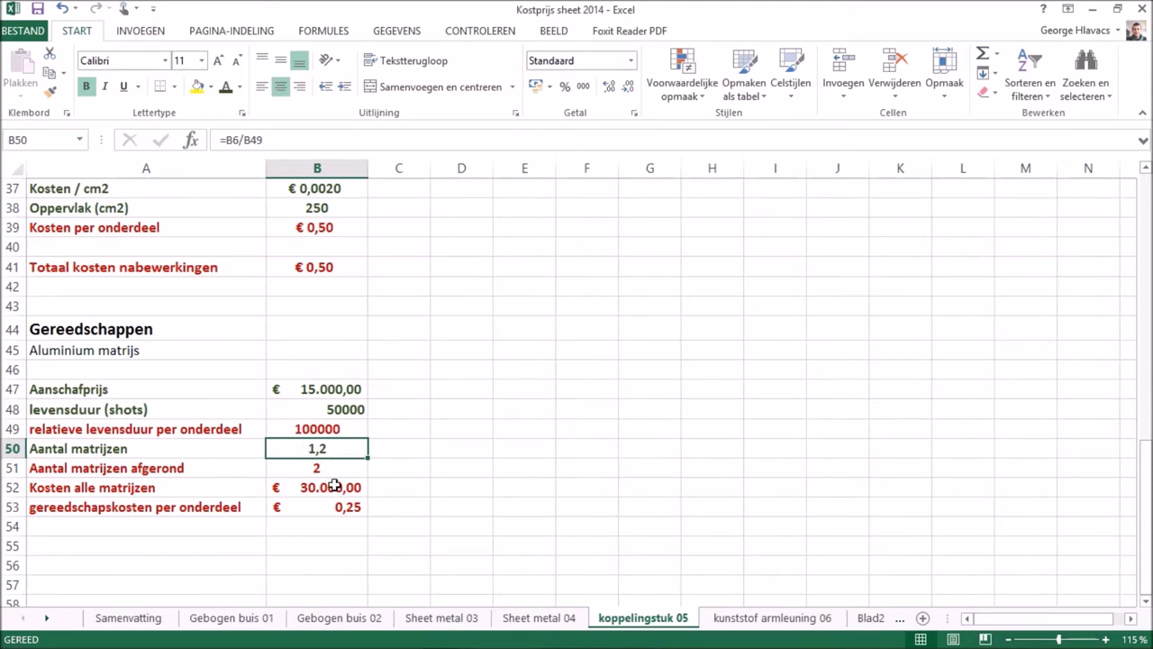
{"action": "left_click", "coordinate": [336, 470]}
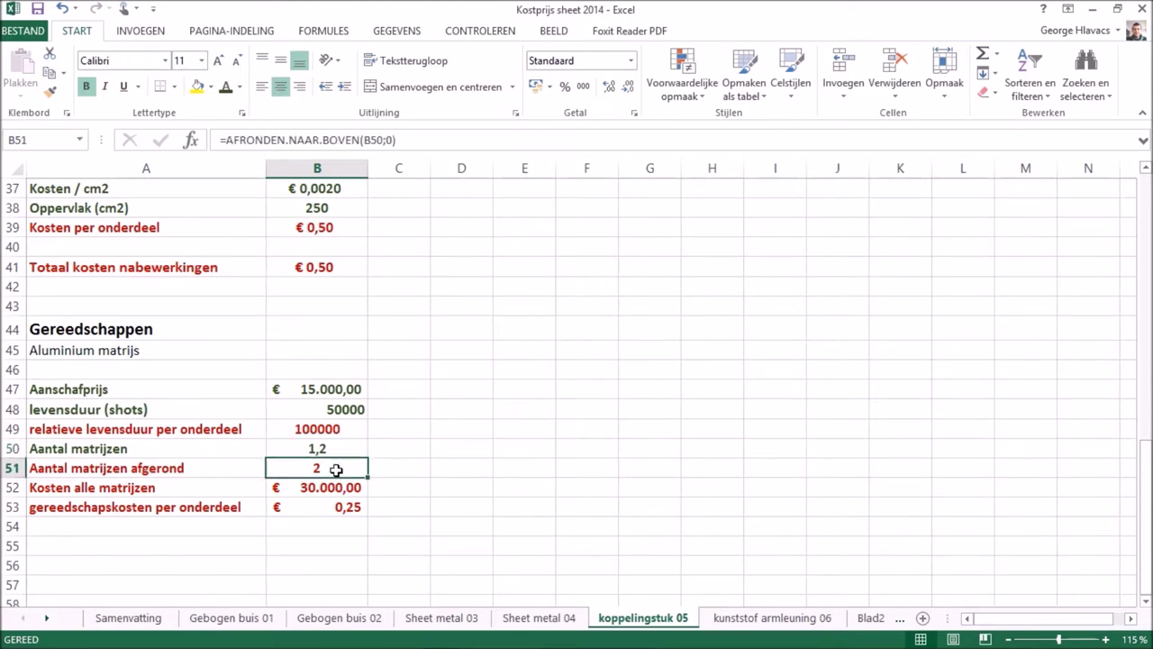
{"action": "double_click", "coordinate": [337, 470]}
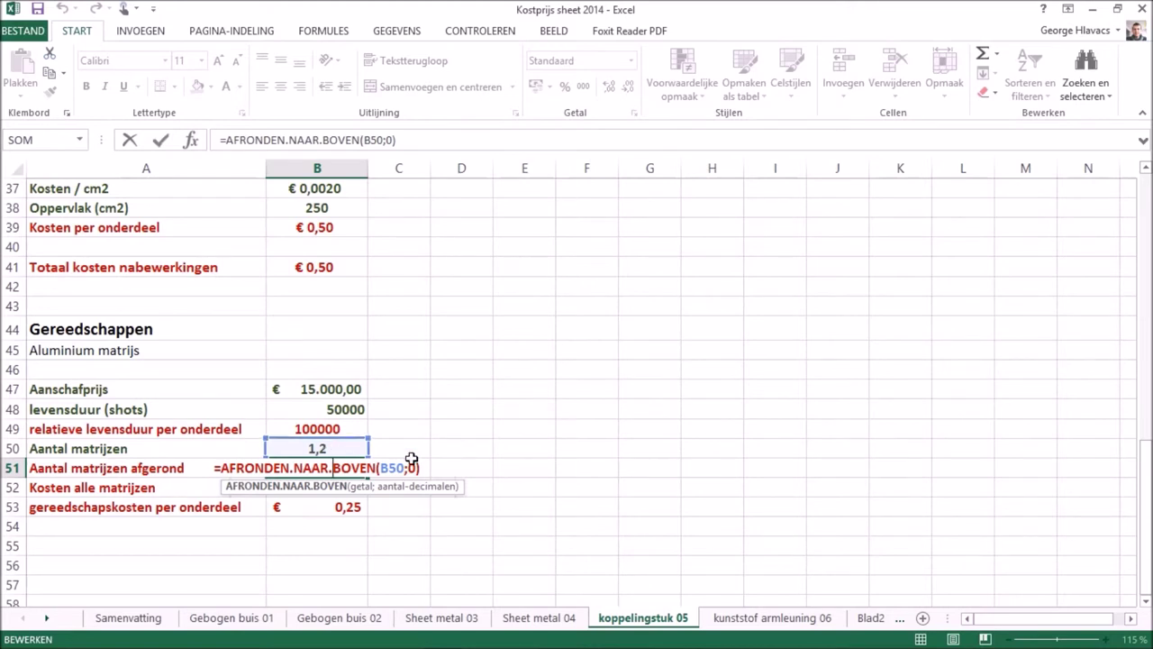
{"action": "key", "text": "ctrl+Return"}
{"action": "left_click", "coordinate": [400, 463]}
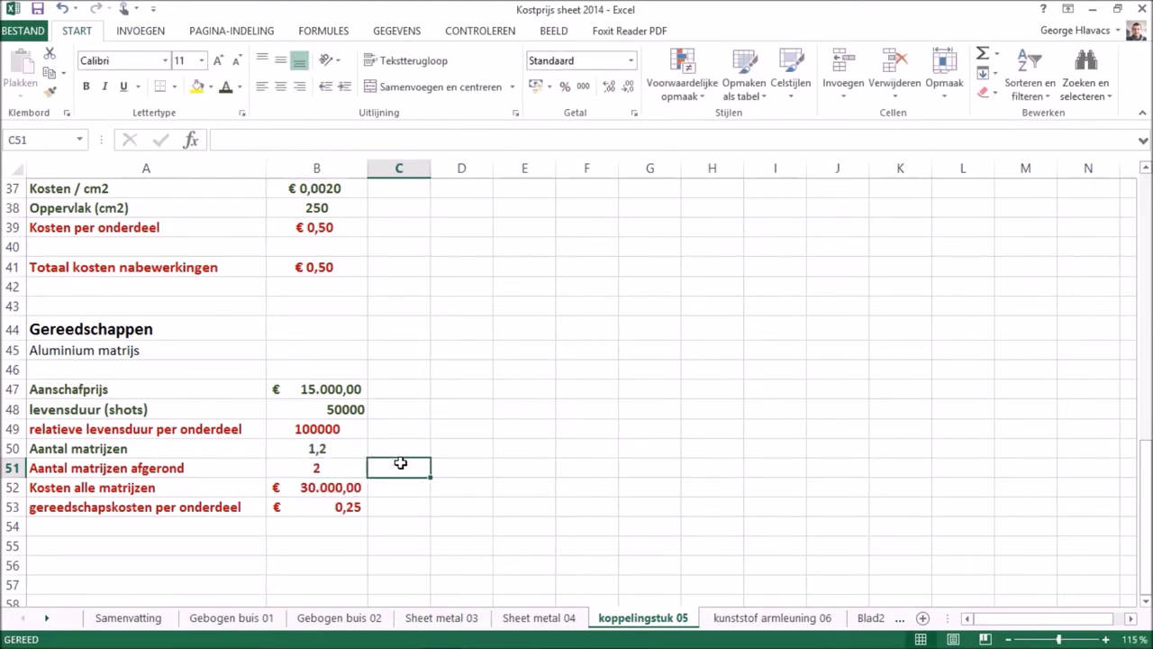
{"action": "left_click", "coordinate": [343, 472]}
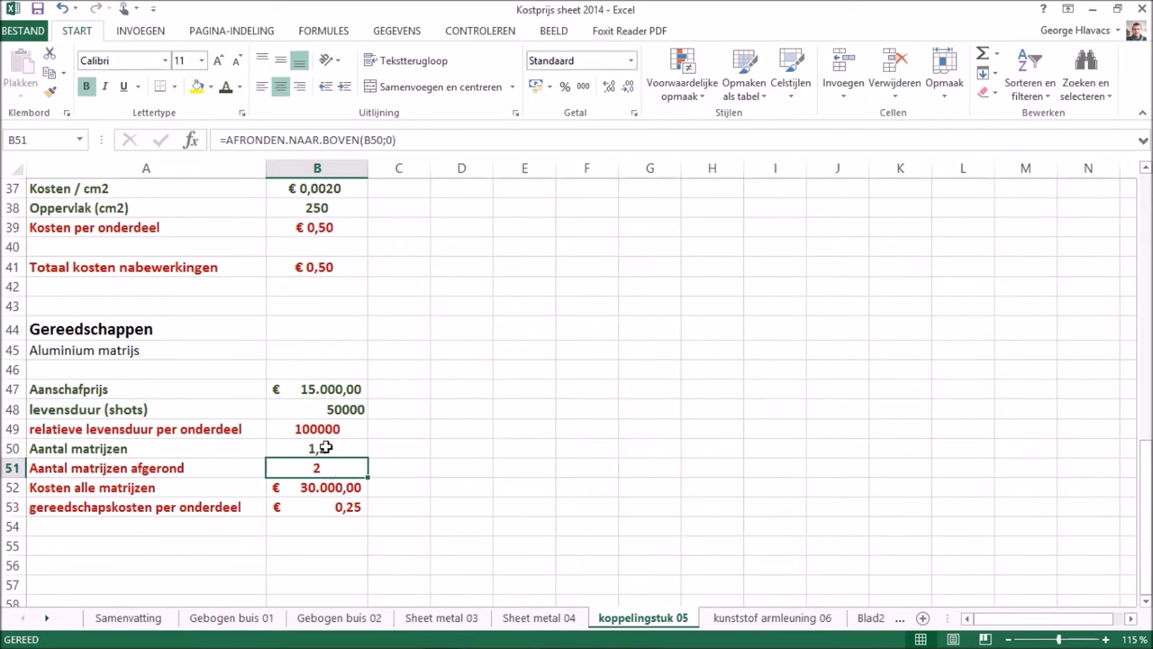
{"action": "left_click", "coordinate": [329, 487]}
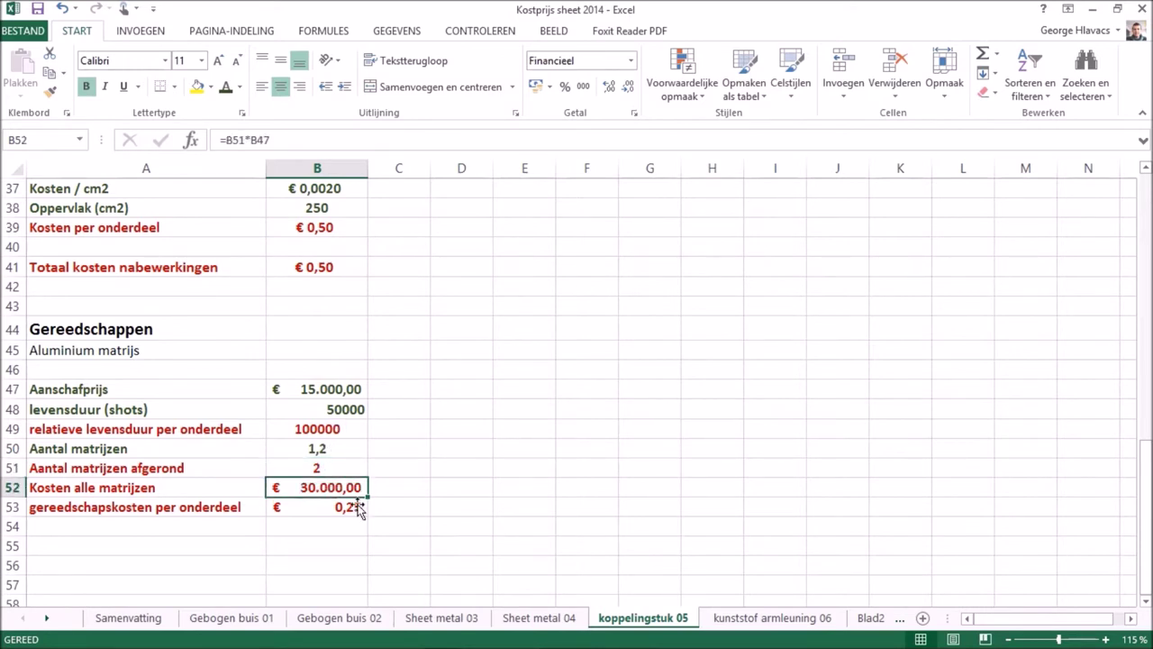
{"action": "double_click", "coordinate": [330, 486]}
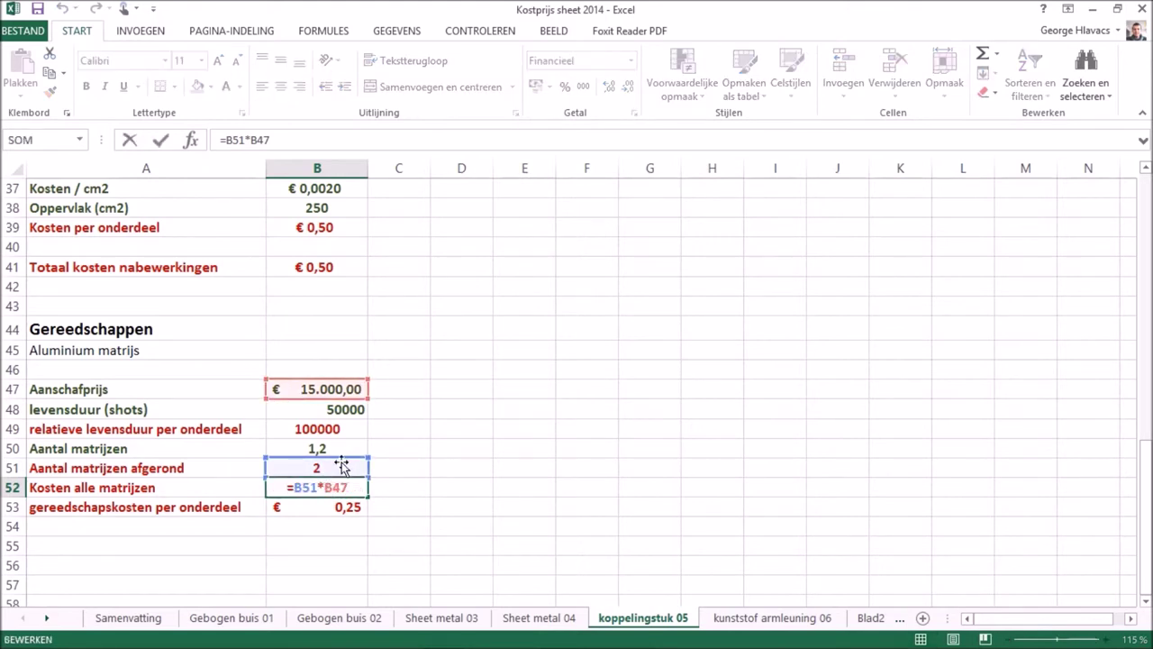
{"action": "key", "text": "ctrl+Return"}
{"action": "left_click", "coordinate": [382, 514]}
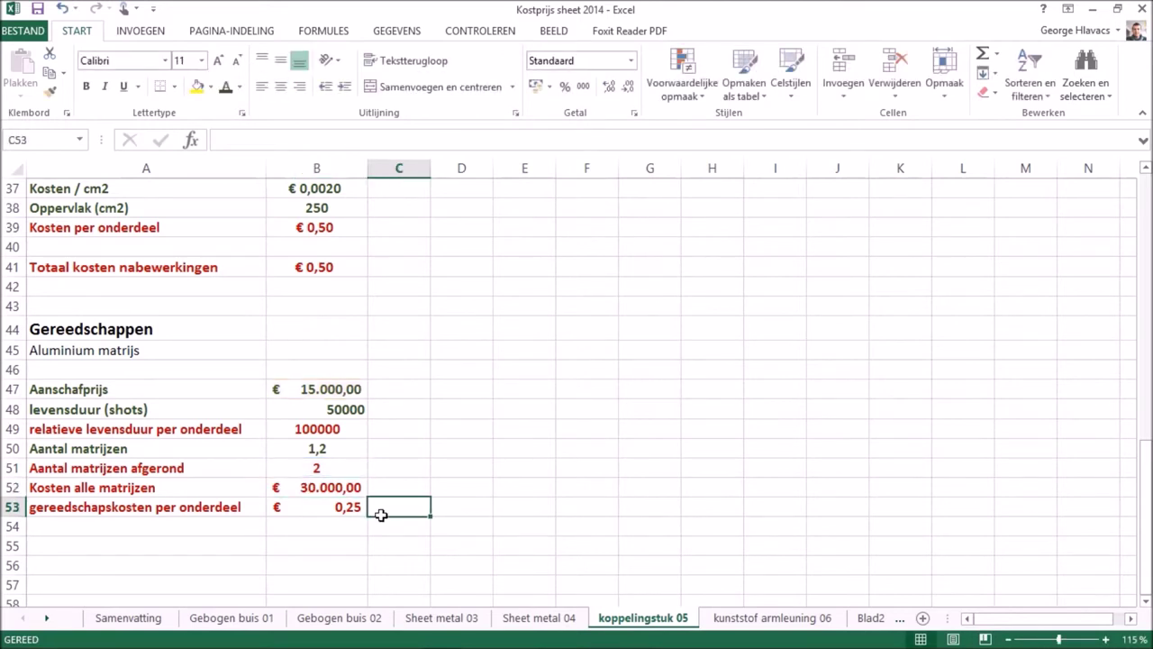
{"action": "left_click", "coordinate": [332, 509]}
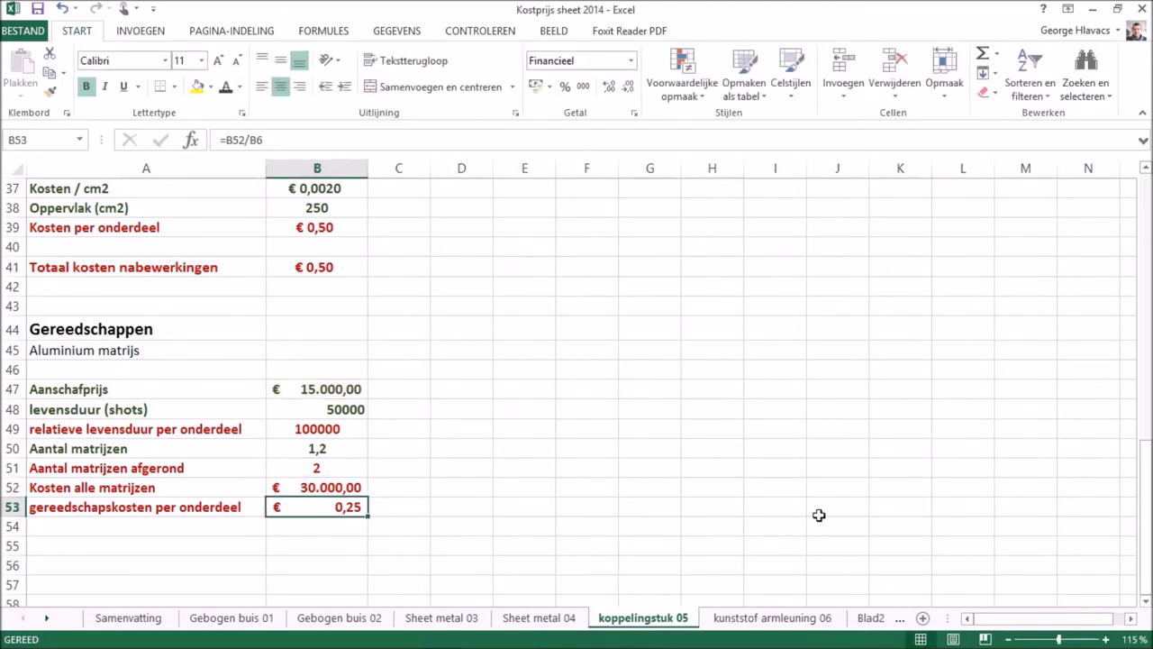
{"action": "left_click_drag", "start_coordinate": [1144, 489], "coordinate": [1142, 205]}
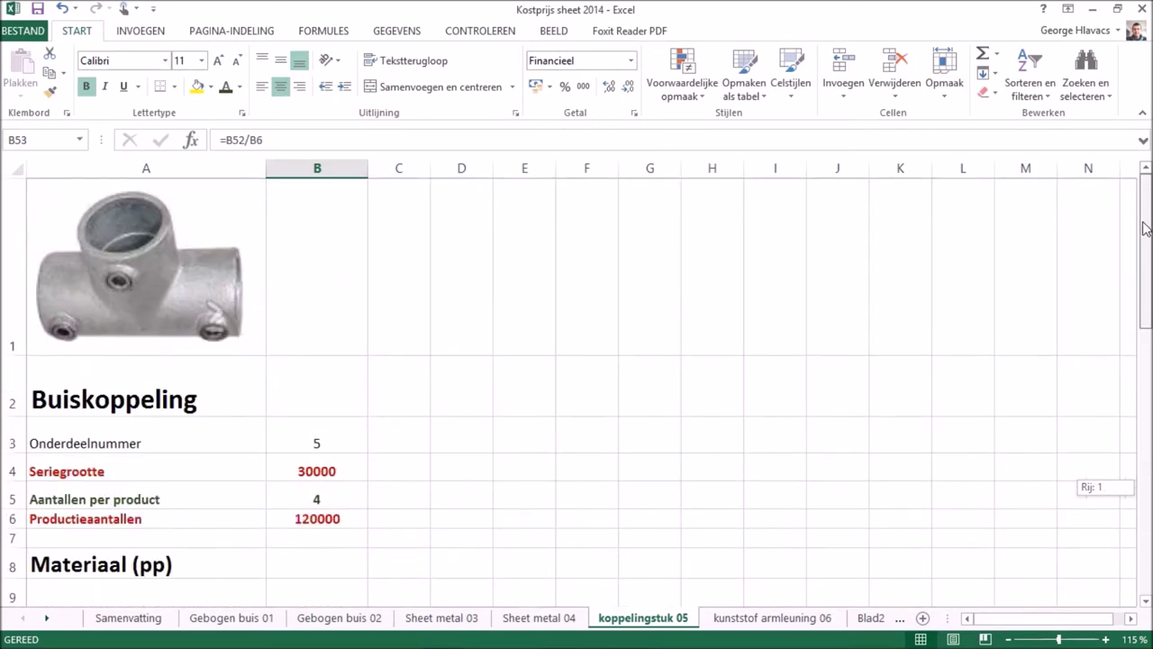
Review the B53 tooling cost per part formula (€0,25) and keep it unchanged
{"action": "left_click_drag", "start_coordinate": [1145, 228], "coordinate": [1144, 236]}
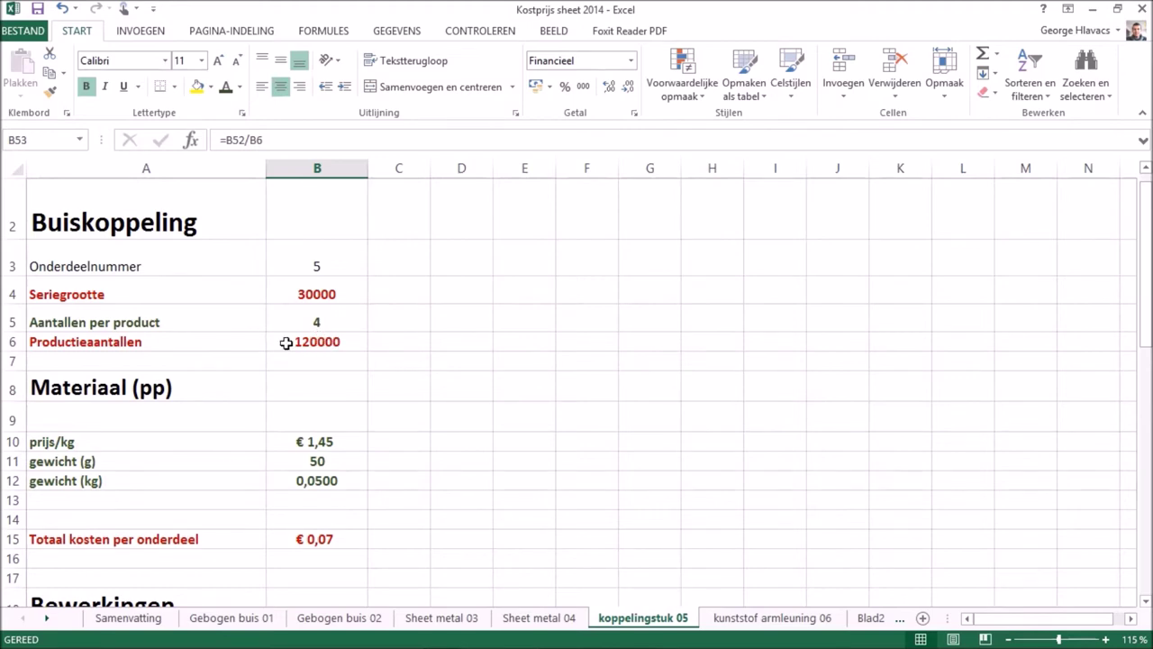
{"action": "left_click_drag", "start_coordinate": [1145, 302], "coordinate": [1147, 622]}
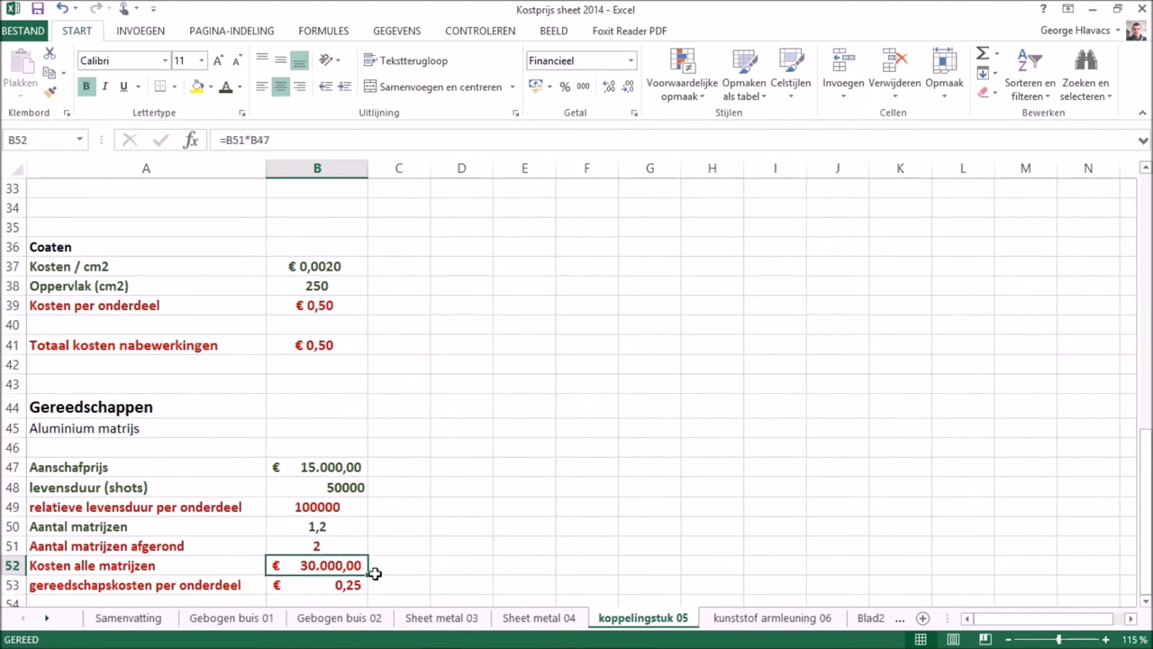
{"action": "scroll", "coordinate": [373, 571], "scroll_direction": "down", "scroll_amount": 1}
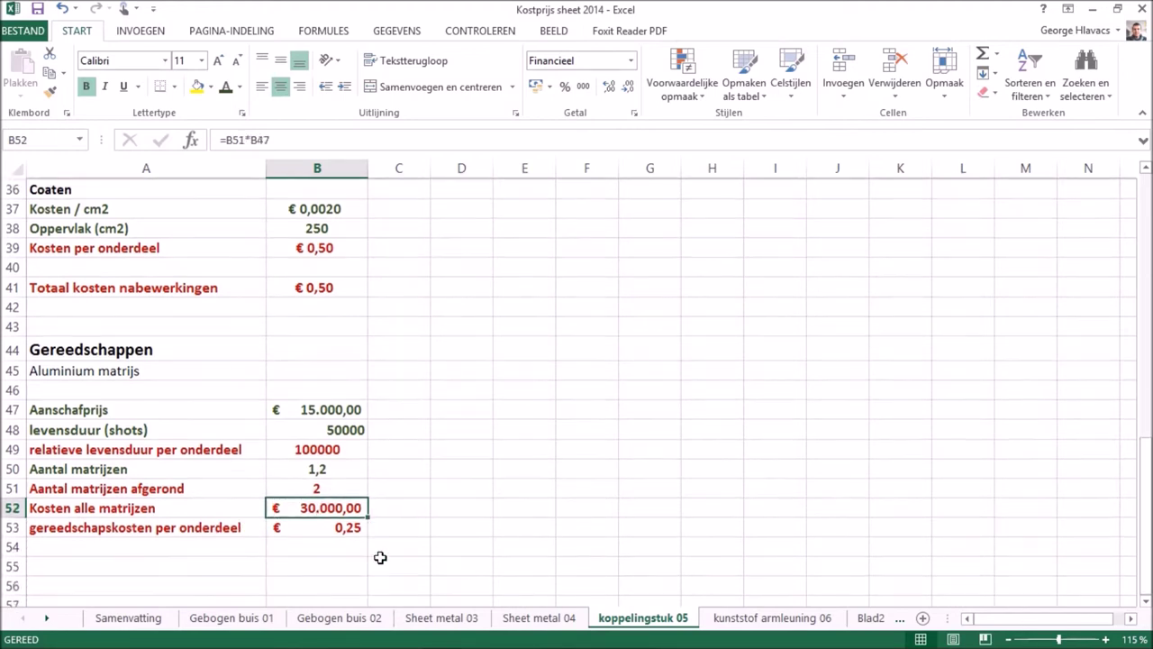
{"action": "double_click", "coordinate": [309, 528]}
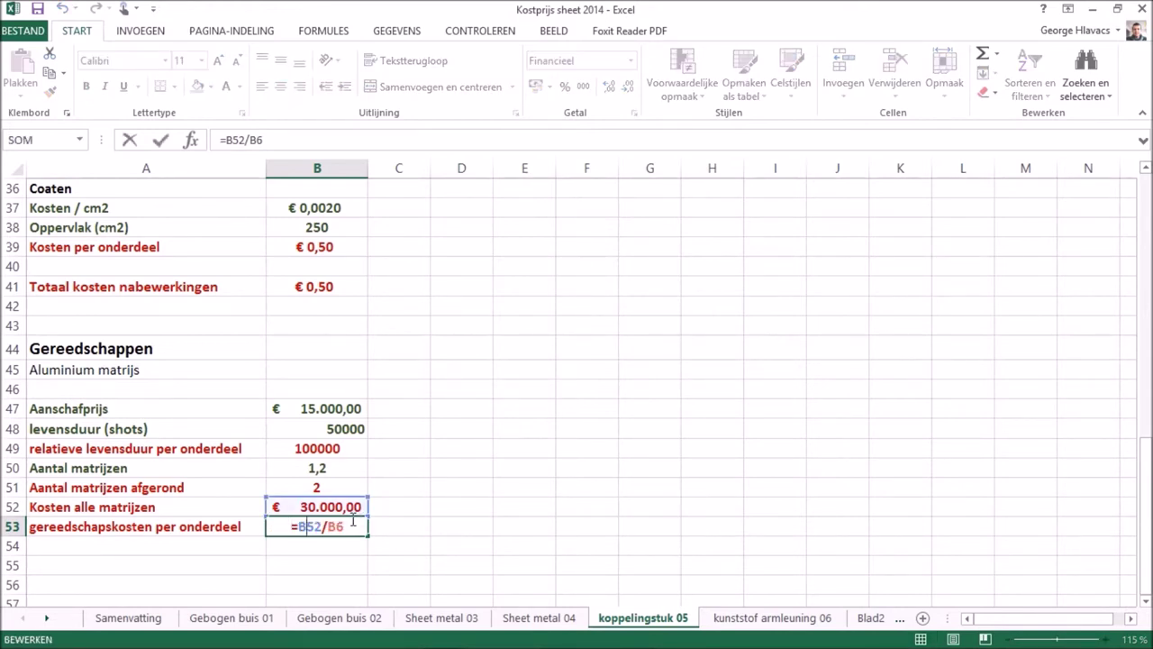
{"action": "scroll", "coordinate": [379, 476], "scroll_direction": "up", "scroll_amount": 2}
{"action": "scroll", "coordinate": [396, 427], "scroll_direction": "up", "scroll_amount": 10}
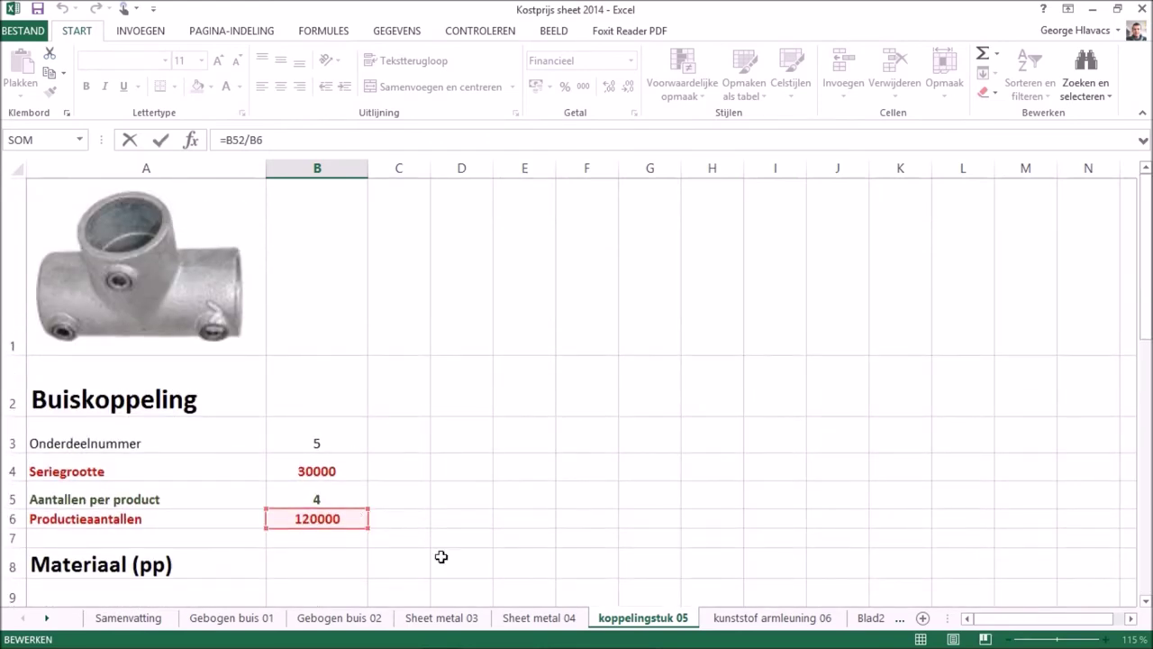
{"action": "scroll", "coordinate": [442, 553], "scroll_direction": "down", "scroll_amount": 1}
{"action": "scroll", "coordinate": [365, 425], "scroll_direction": "down", "scroll_amount": 1}
{"action": "scroll", "coordinate": [355, 441], "scroll_direction": "down", "scroll_amount": 5}
{"action": "scroll", "coordinate": [363, 455], "scroll_direction": "down", "scroll_amount": 2}
{"action": "scroll", "coordinate": [362, 455], "scroll_direction": "down", "scroll_amount": 1}
{"action": "scroll", "coordinate": [366, 454], "scroll_direction": "down", "scroll_amount": 2}
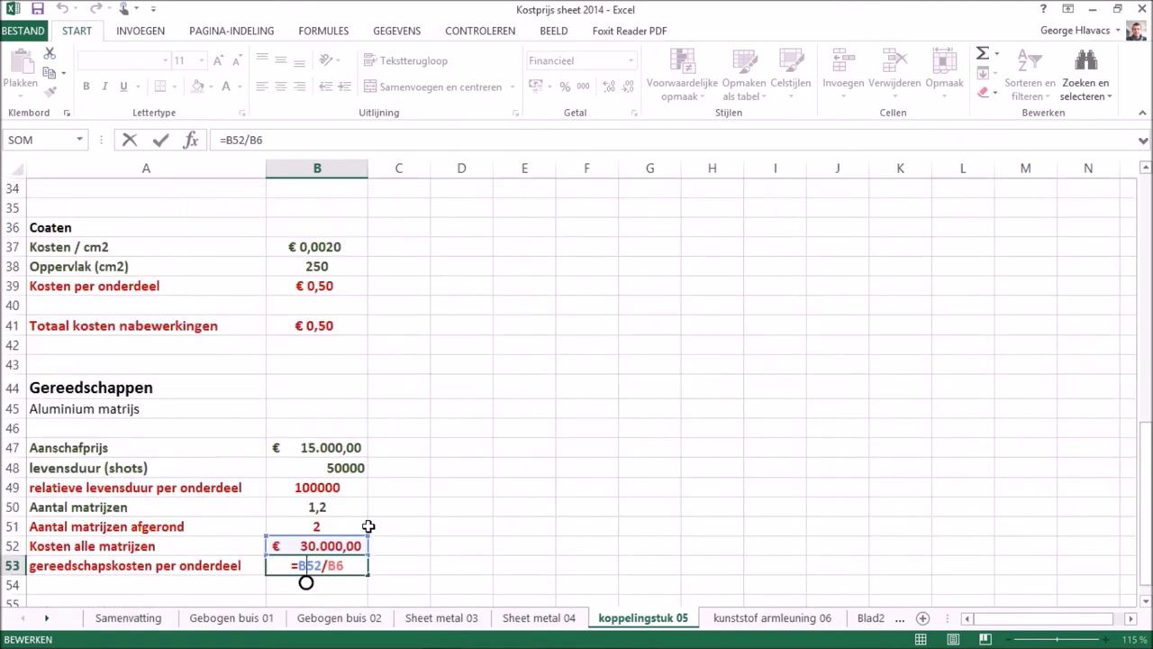
{"action": "key", "text": "ctrl+Return"}
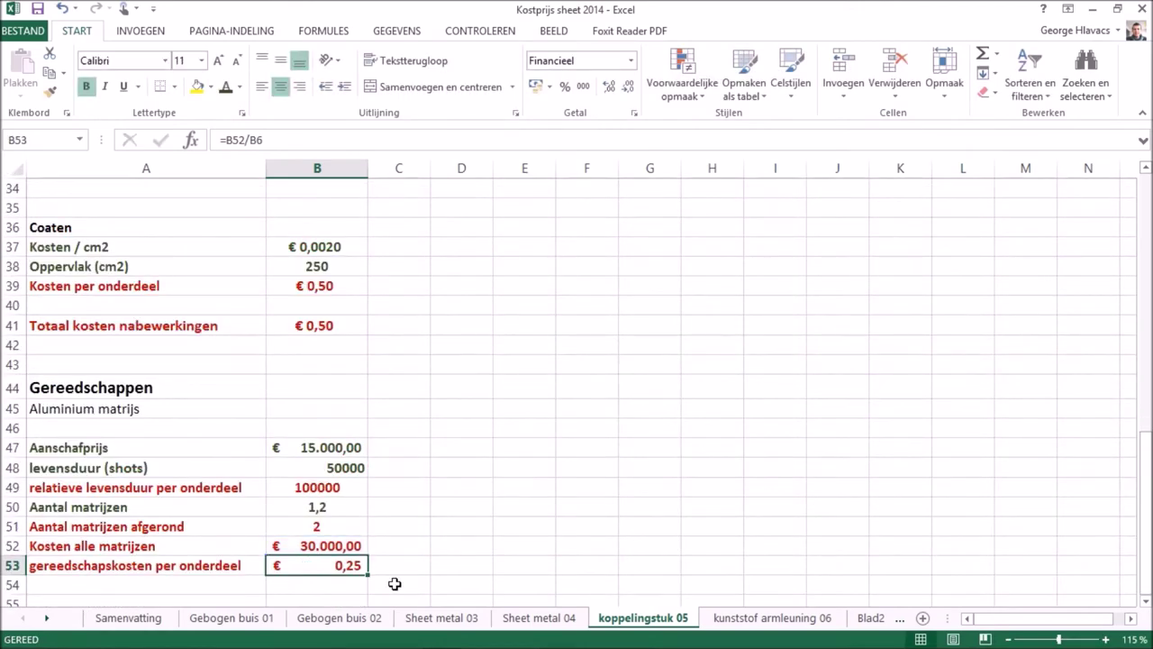
Deselect the tooling block by selecting empty cells below it, such as B54
{"action": "left_click", "coordinate": [394, 584]}
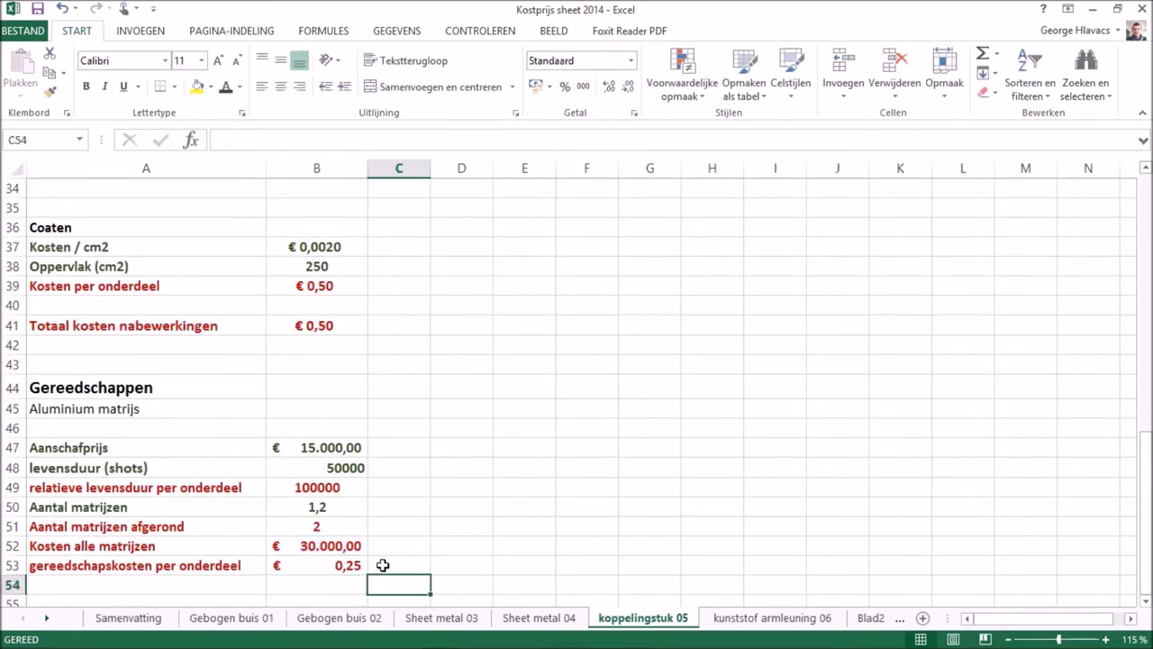
{"action": "scroll", "coordinate": [383, 565], "scroll_direction": "down", "scroll_amount": 1}
{"action": "left_click", "coordinate": [306, 527]}
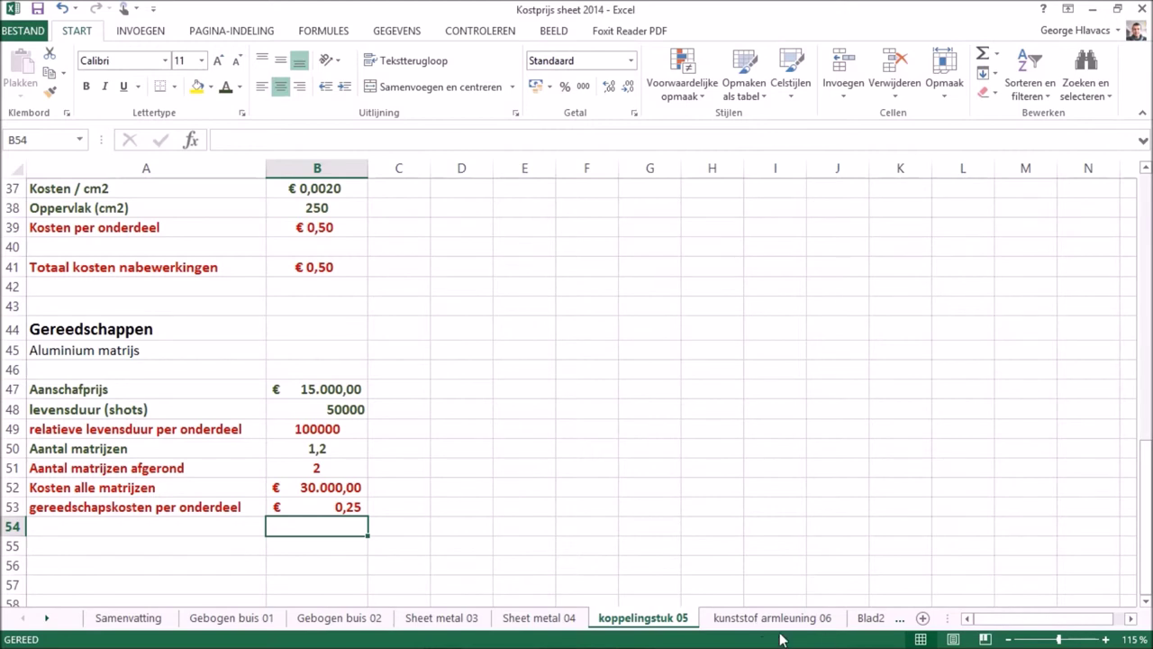
{"action": "left_click", "coordinate": [401, 570]}
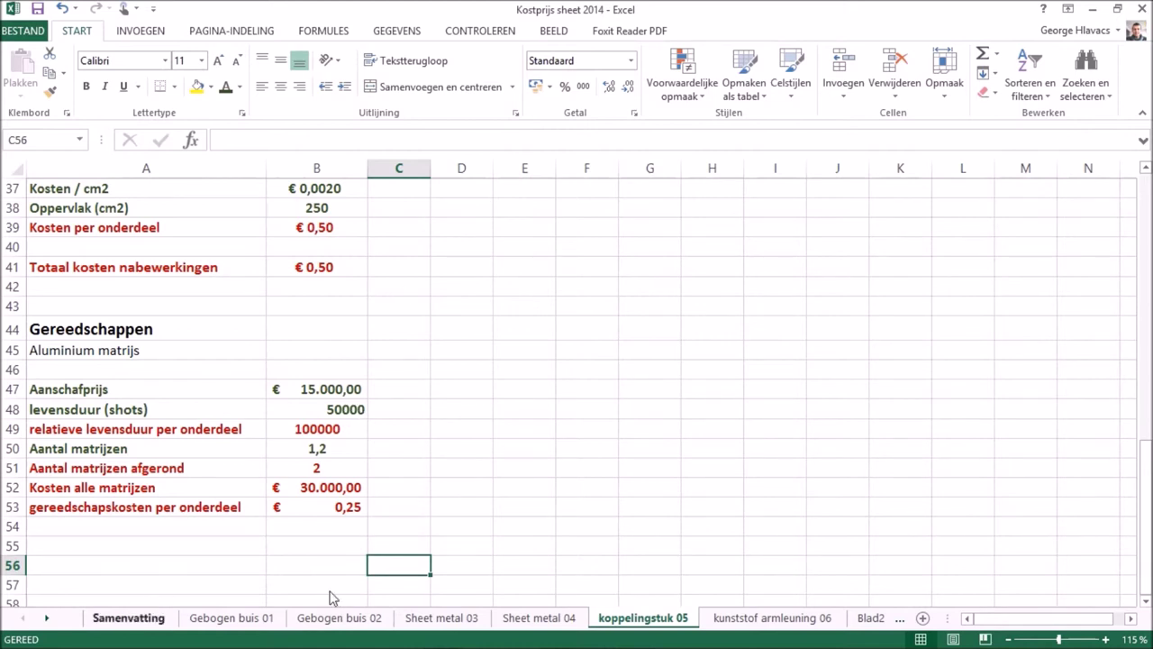
Trace the Samenvatting B10 Gebogen buis material cost to its named Totaal kosten per onderdeel cell on Gebogen buis 01
{"action": "left_click", "coordinate": [149, 620]}
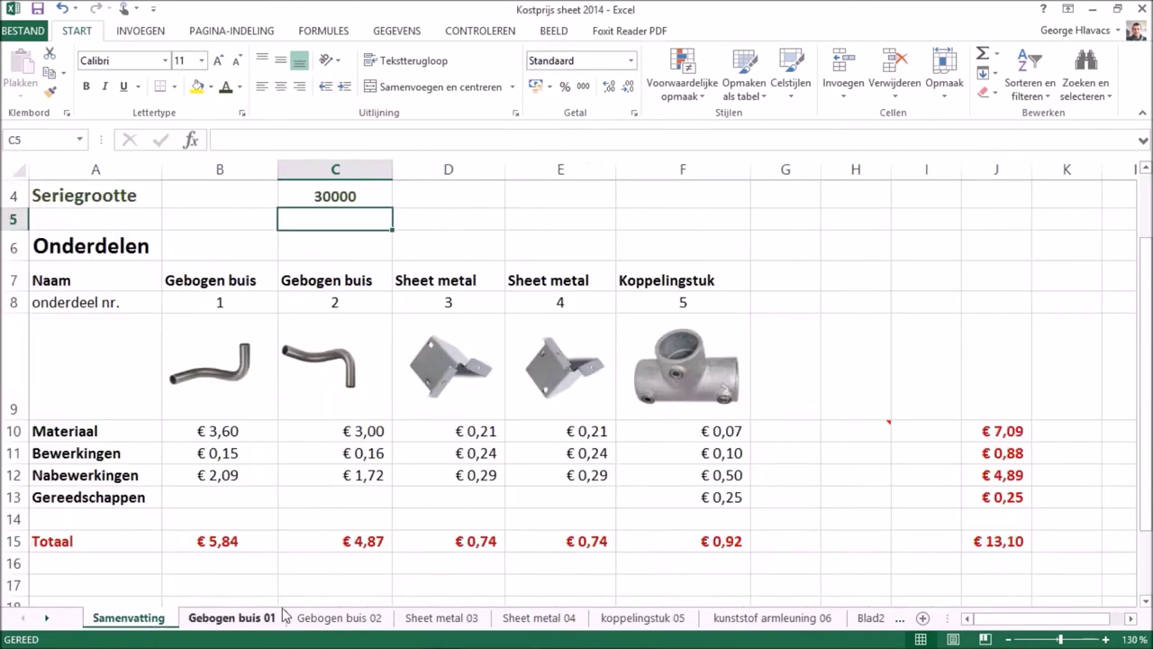
{"action": "left_click", "coordinate": [252, 432]}
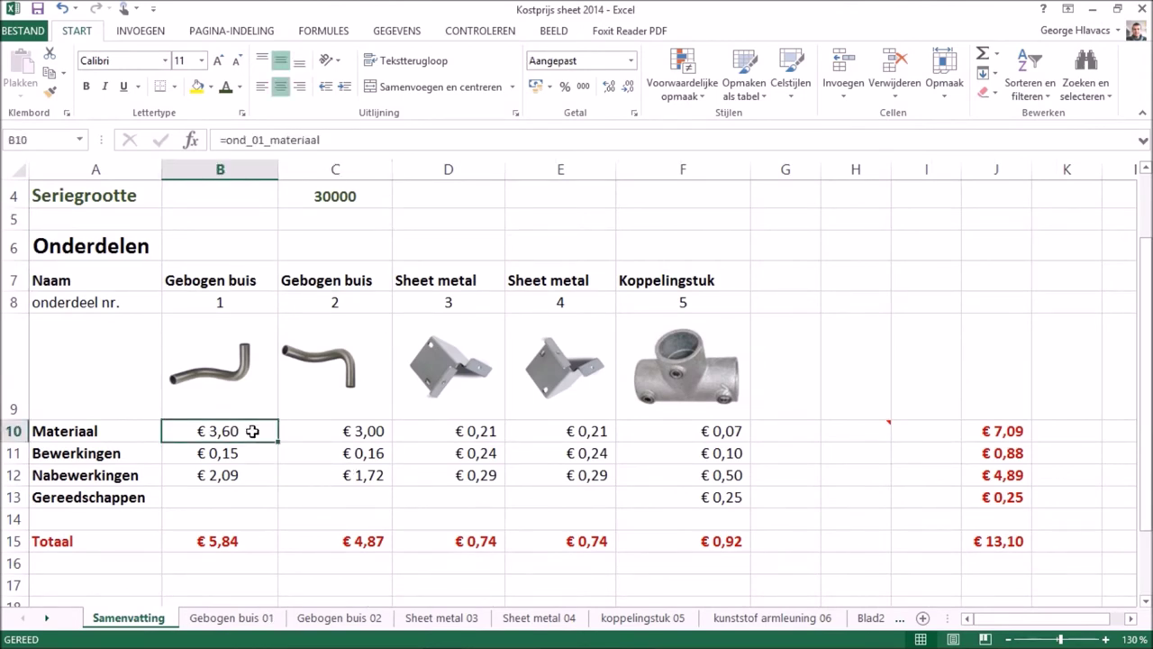
{"action": "left_click", "coordinate": [214, 618]}
{"action": "left_click", "coordinate": [326, 491]}
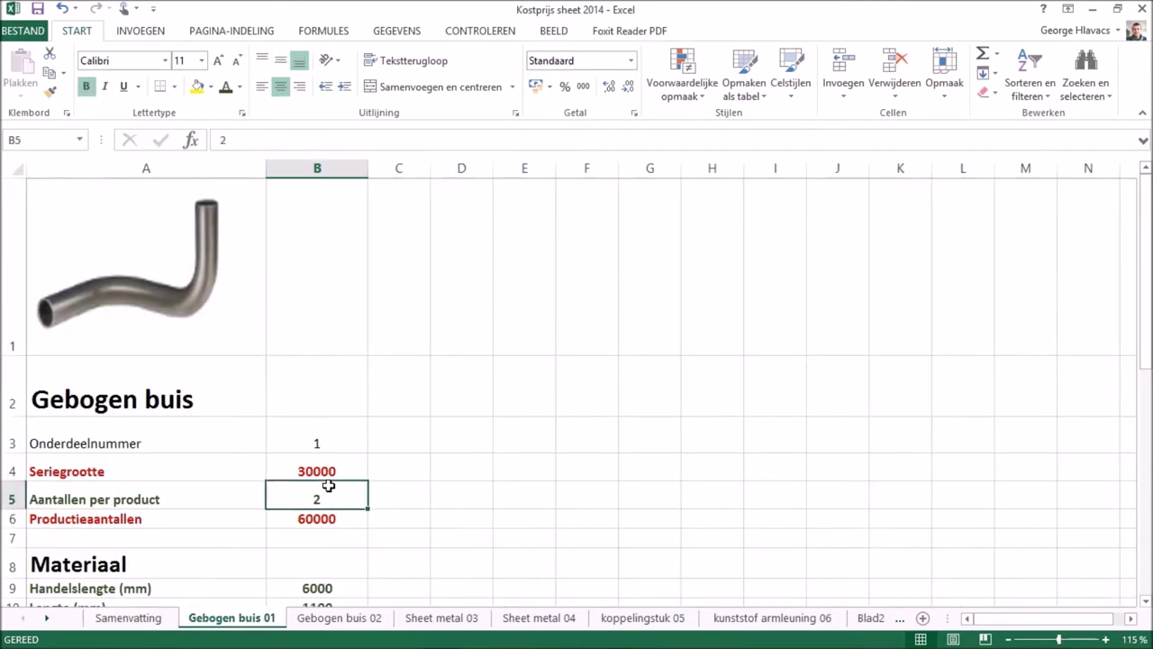
{"action": "scroll", "coordinate": [329, 484], "scroll_direction": "down", "scroll_amount": 1}
{"action": "left_click", "coordinate": [314, 414]}
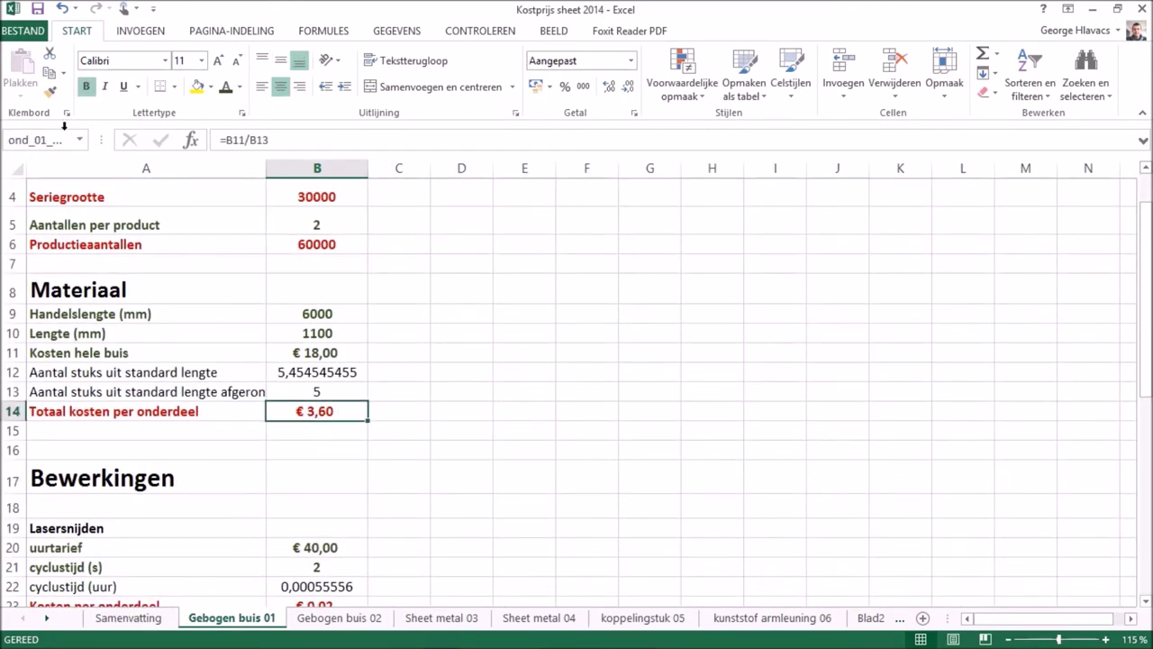
{"action": "left_click_drag", "start_coordinate": [102, 136], "coordinate": [221, 140]}
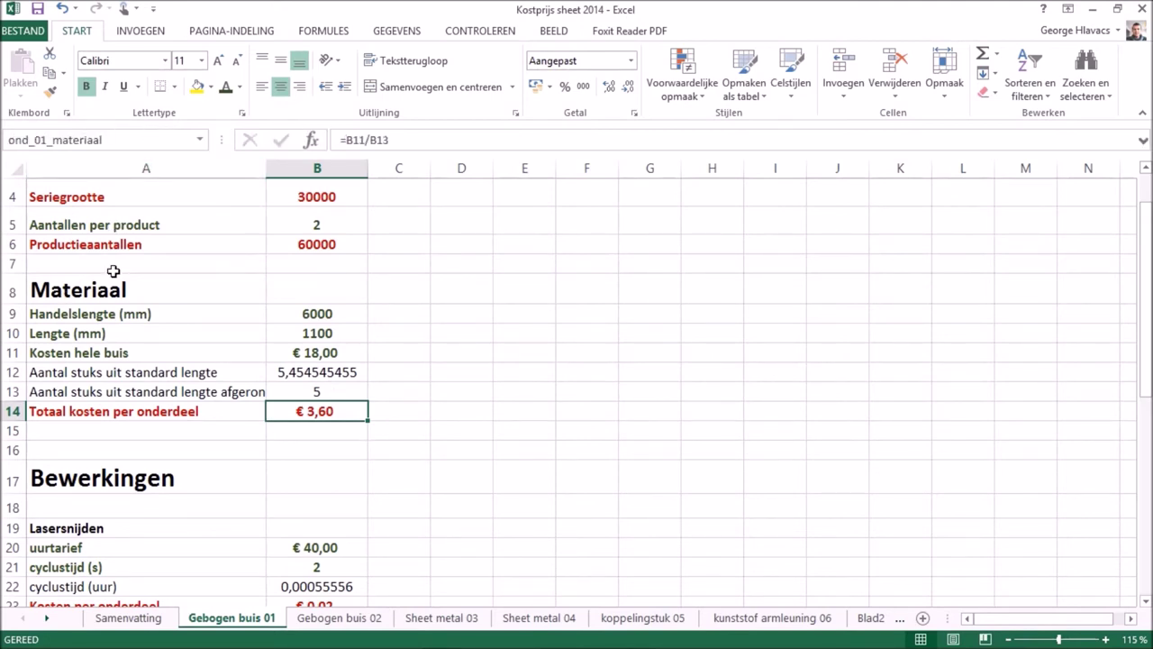
On Samenvatting, inspect the B11 Bewerkingen formula and the F10 Koppelingstuk material link
{"action": "left_click", "coordinate": [131, 619]}
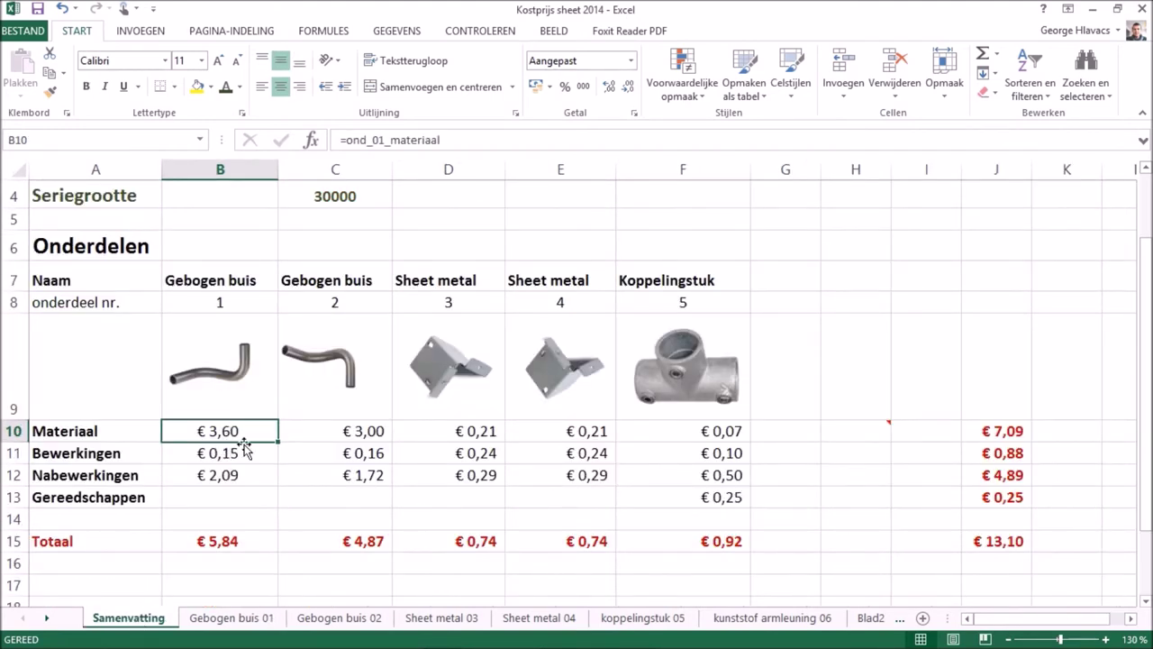
{"action": "left_click", "coordinate": [244, 459]}
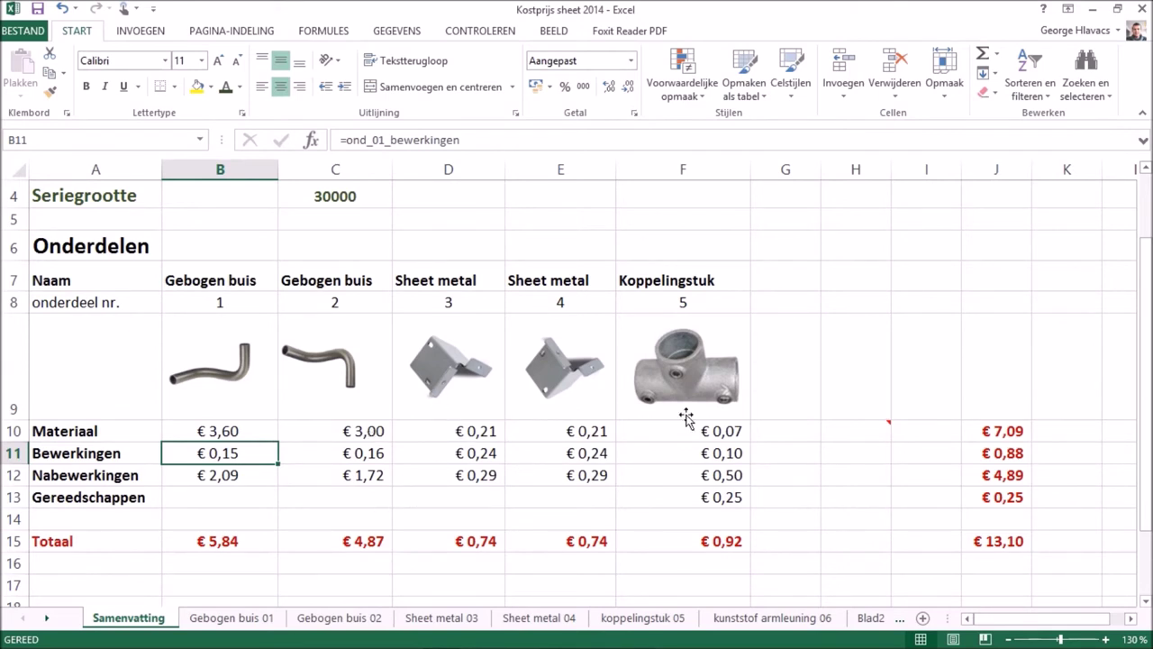
{"action": "left_click", "coordinate": [663, 429]}
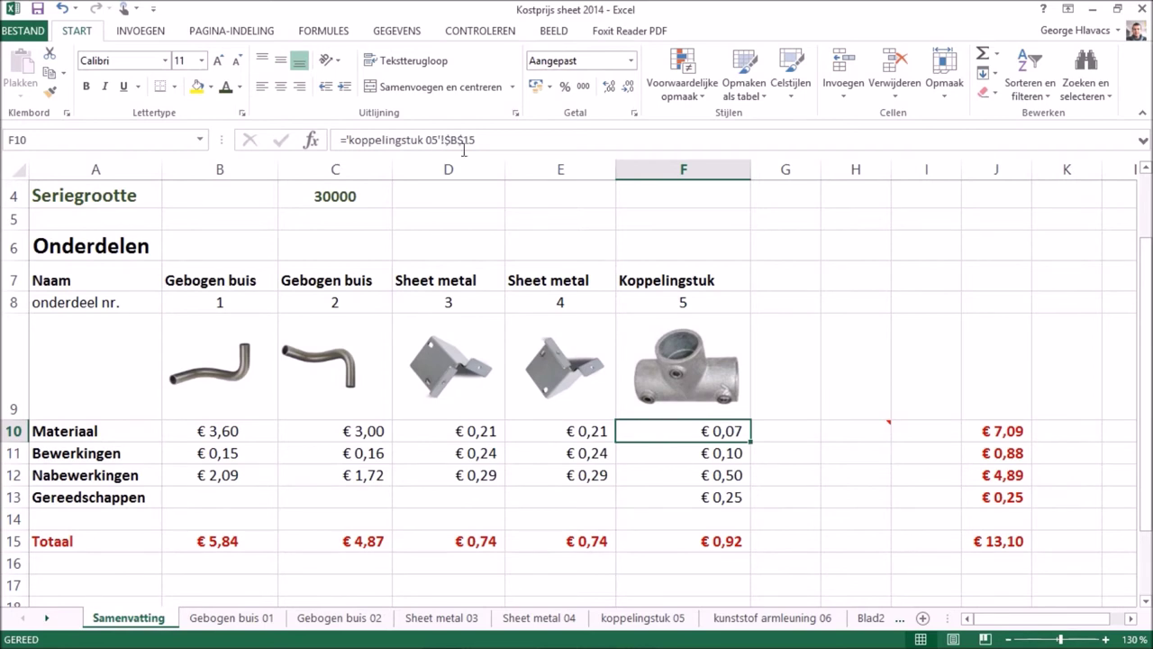
Try relinking the F10 Koppelingstuk material cost to koppelingstuk 05, then cancel, keeping the original link
{"action": "double_click", "coordinate": [652, 429]}
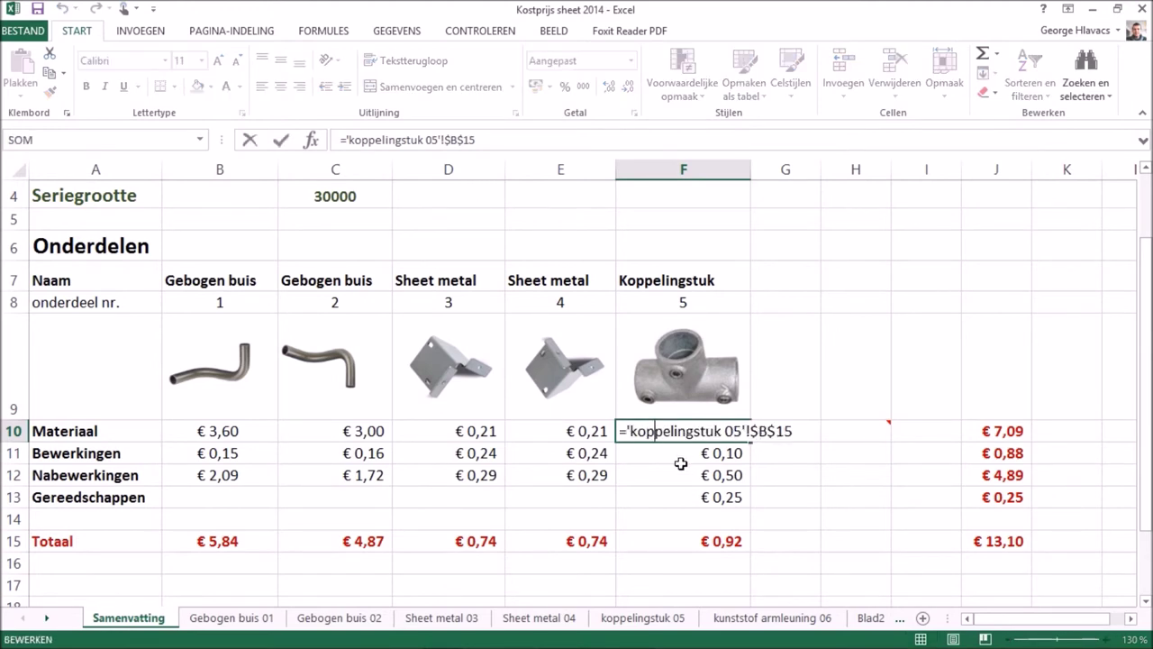
{"action": "key", "text": "Escape"}
{"action": "left_click", "coordinate": [682, 461]}
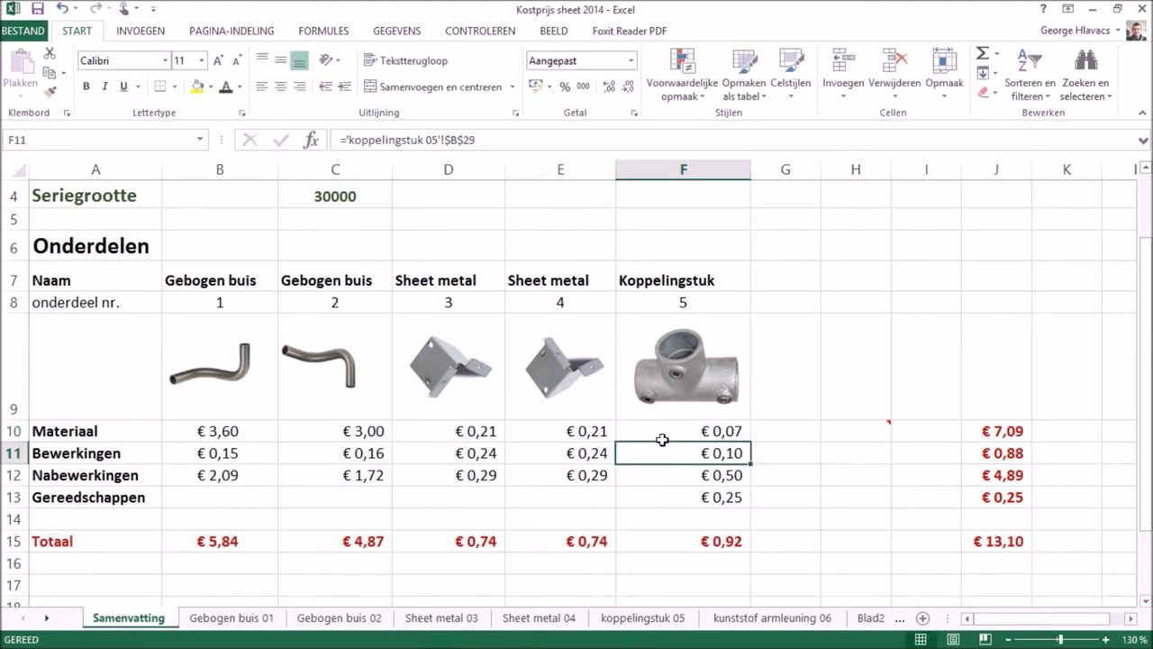
{"action": "left_click", "coordinate": [663, 429]}
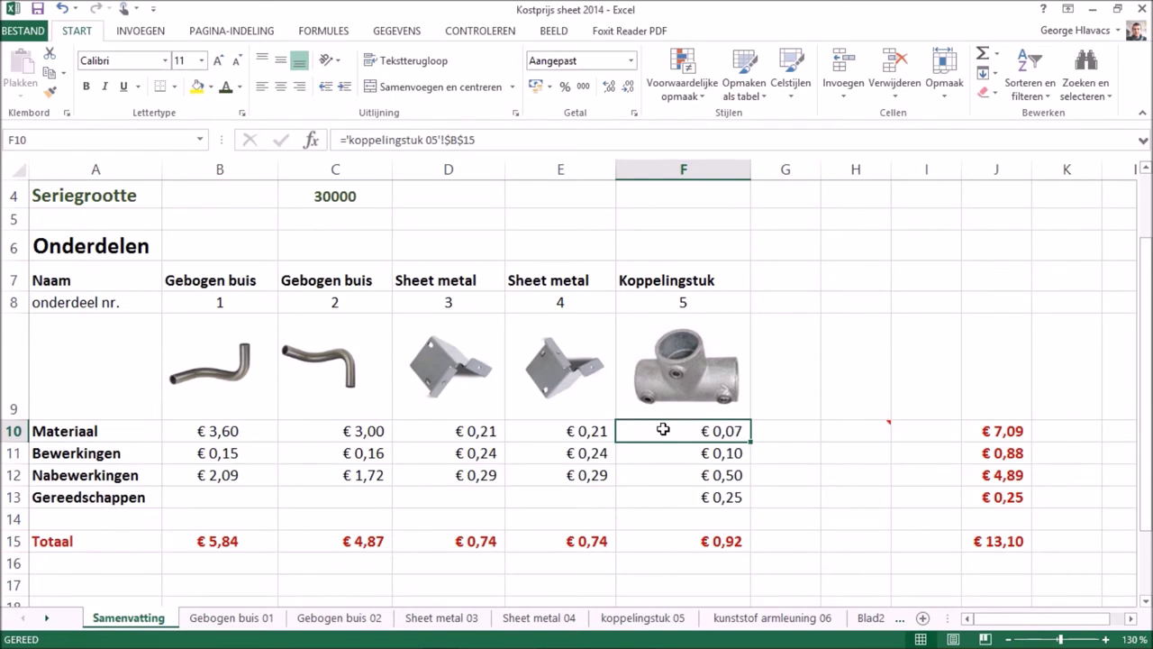
{"action": "type", "text": "="}
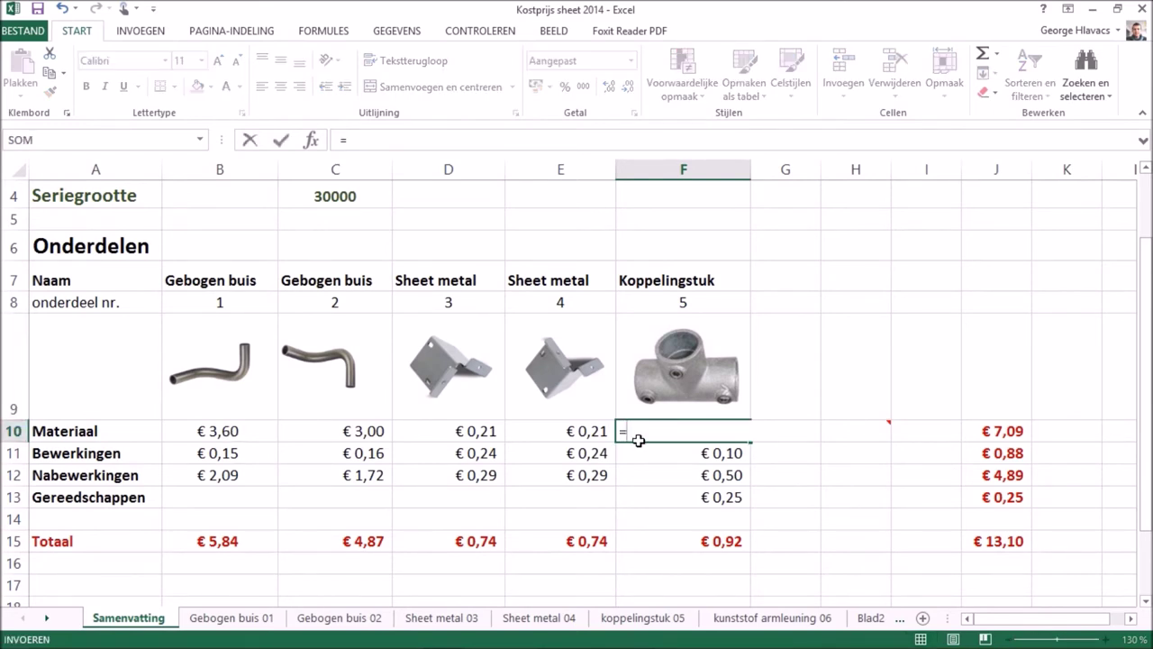
{"action": "left_click", "coordinate": [651, 619]}
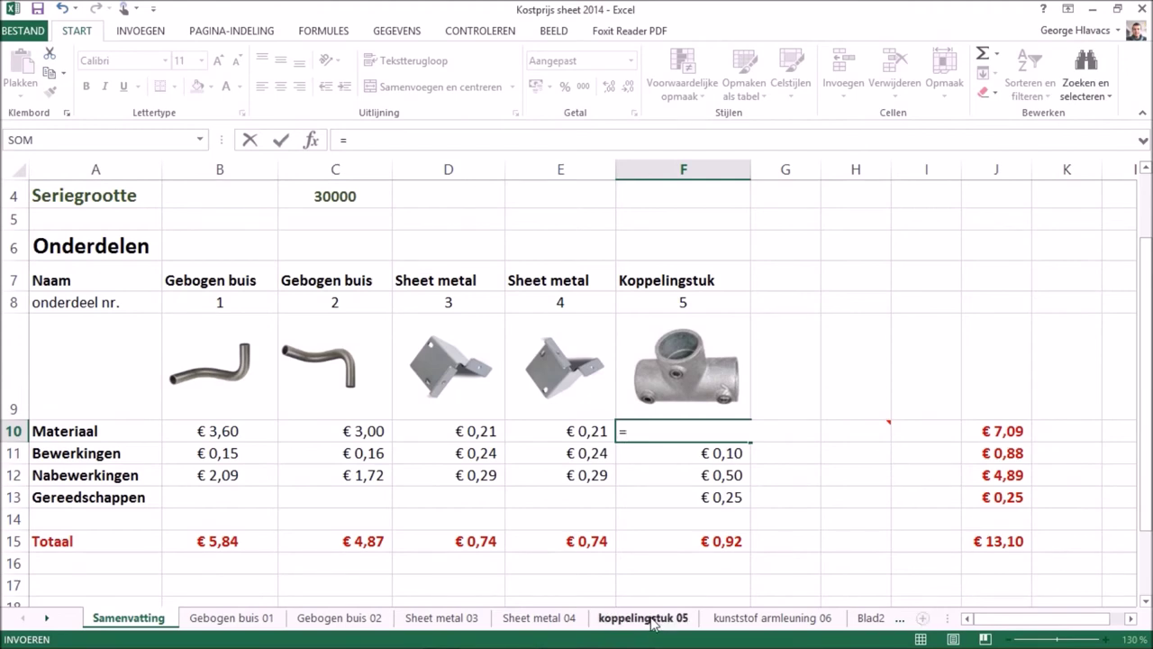
{"action": "scroll", "coordinate": [387, 373], "scroll_direction": "up", "scroll_amount": 7}
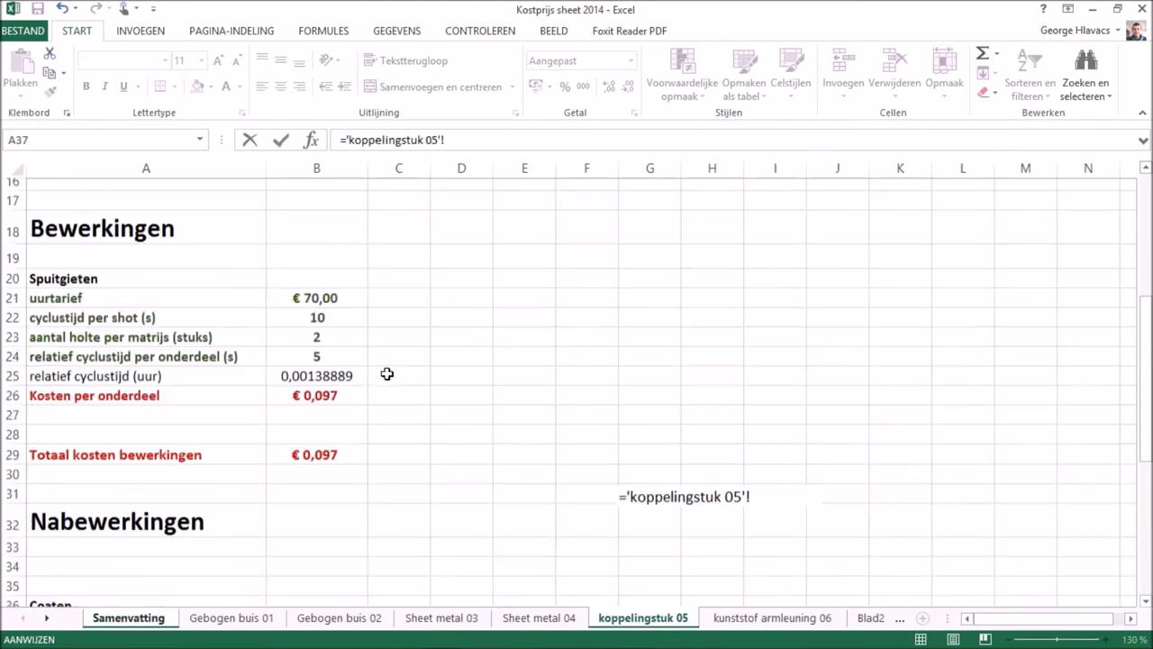
{"action": "scroll", "coordinate": [386, 373], "scroll_direction": "up", "scroll_amount": 2}
{"action": "scroll", "coordinate": [342, 387], "scroll_direction": "up", "scroll_amount": 2}
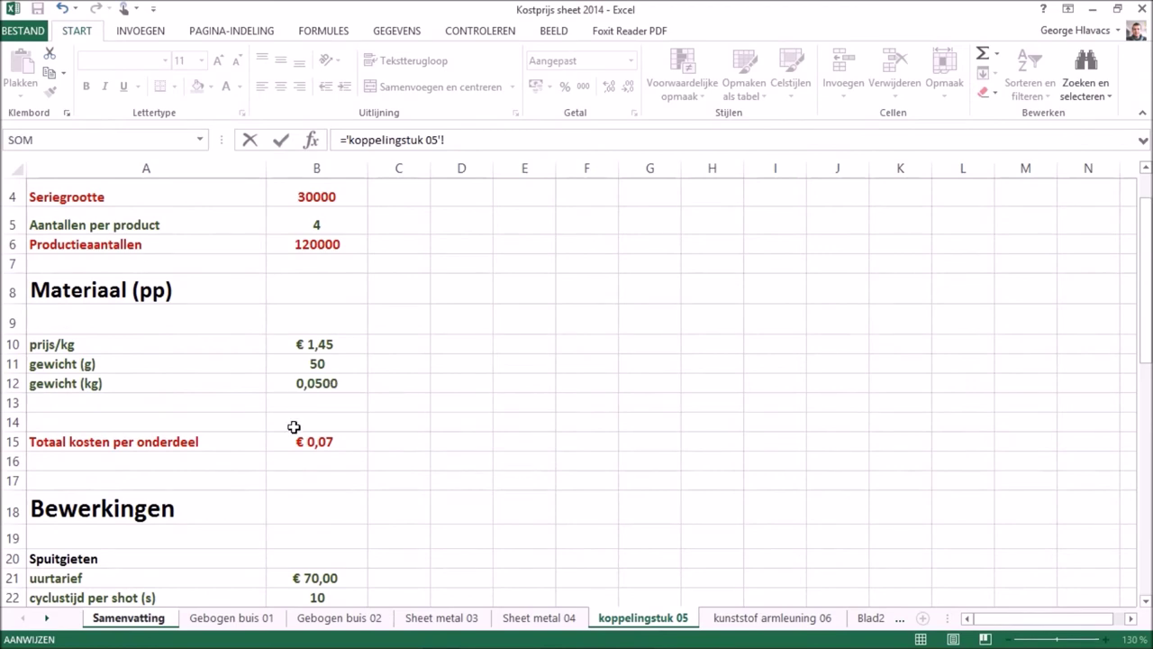
{"action": "left_click", "coordinate": [317, 441]}
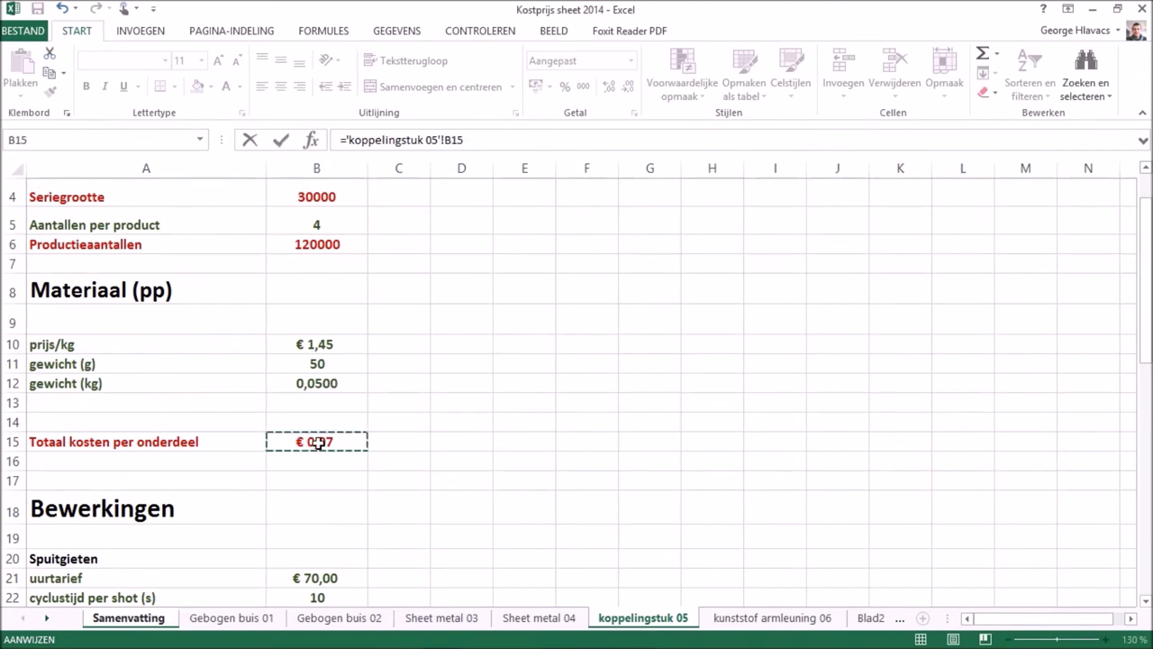
{"action": "key", "text": "Escape"}
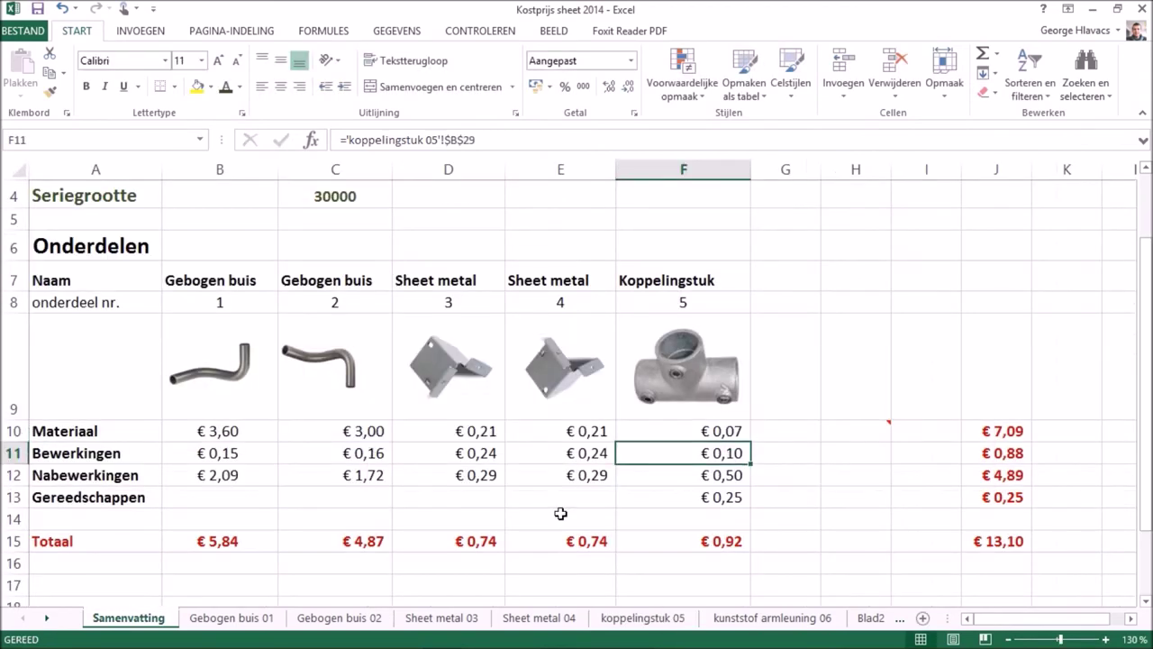
Relink F11 Bewerkingen to koppelingstuk 05's Totaal kosten bewerkingen in B29, giving €0,10
{"action": "double_click", "coordinate": [684, 454]}
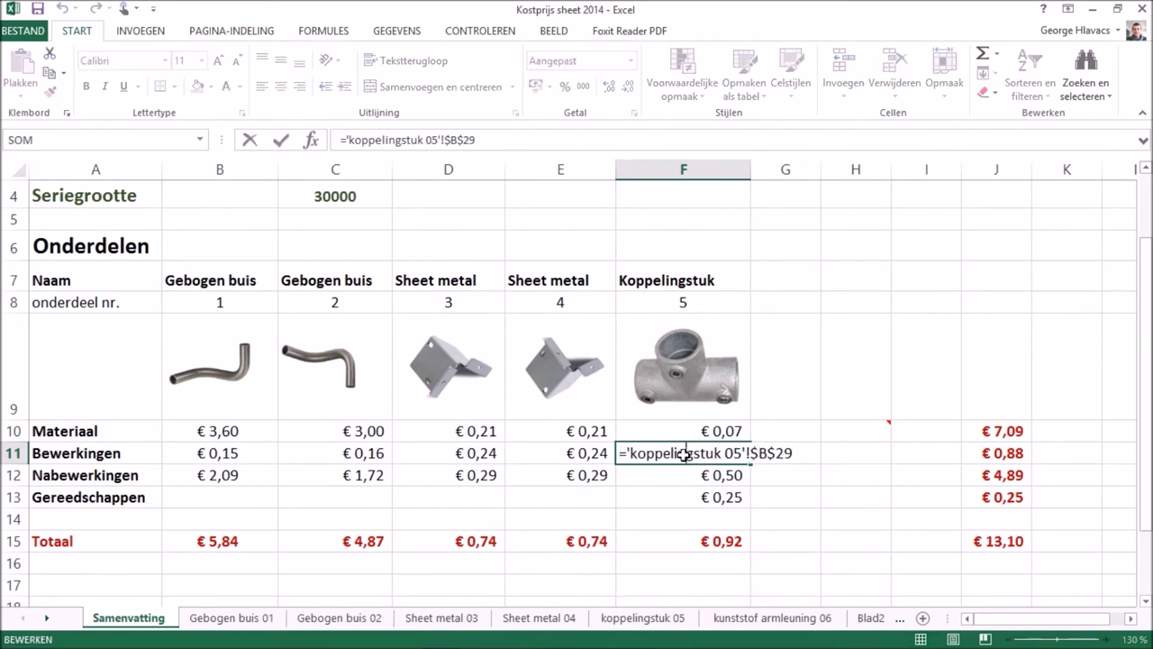
{"action": "key", "text": "BackSpace"}
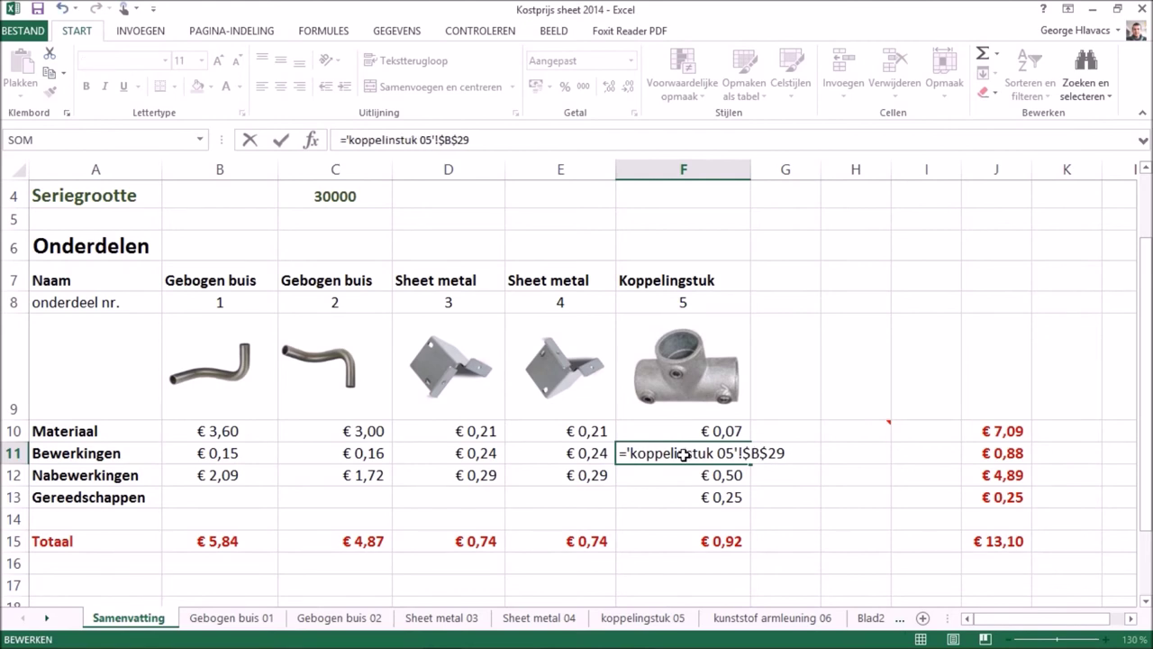
{"action": "left_click_drag", "start_coordinate": [622, 452], "coordinate": [951, 464]}
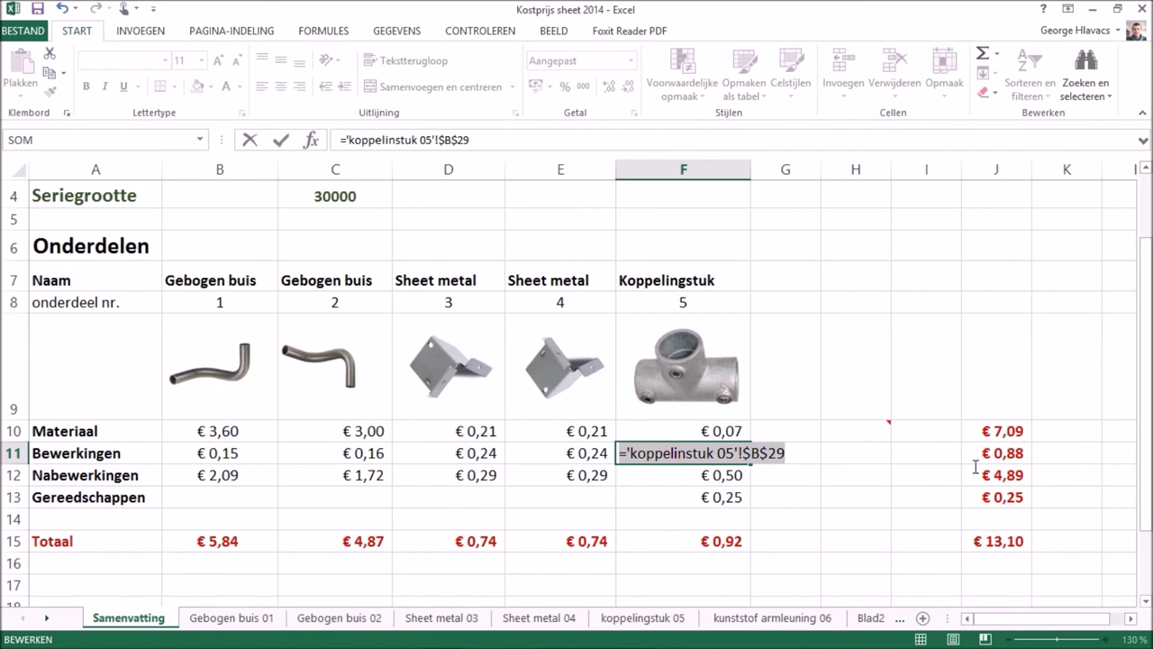
{"action": "key", "text": "BackSpace"}
{"action": "type", "text": "="}
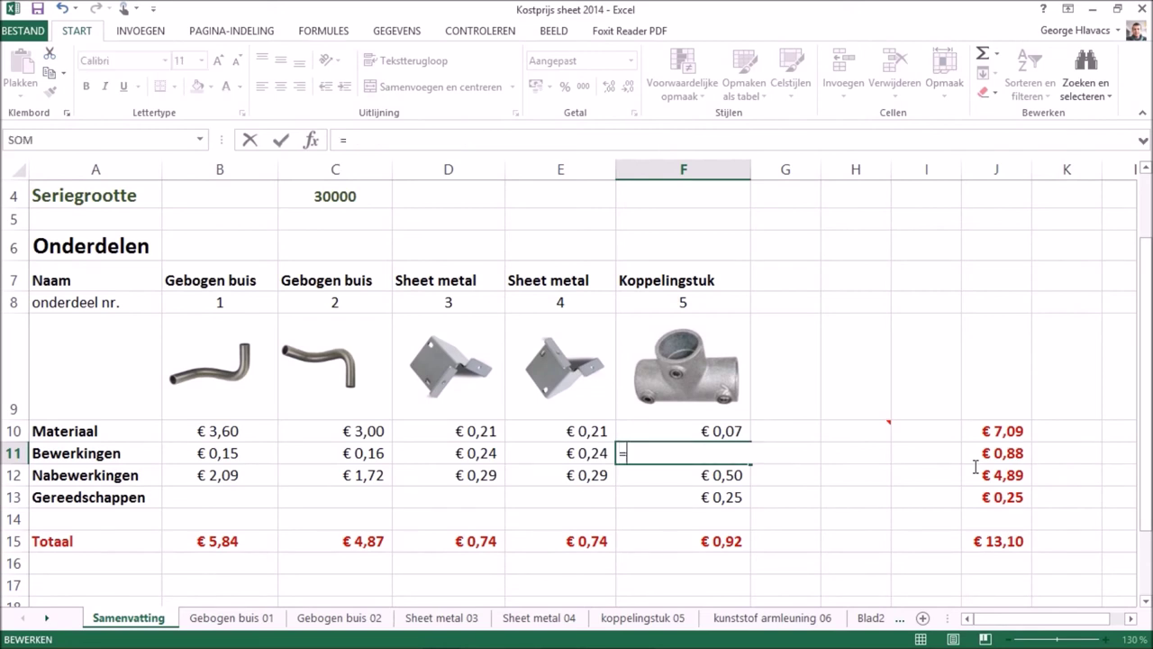
{"action": "left_click", "coordinate": [656, 620]}
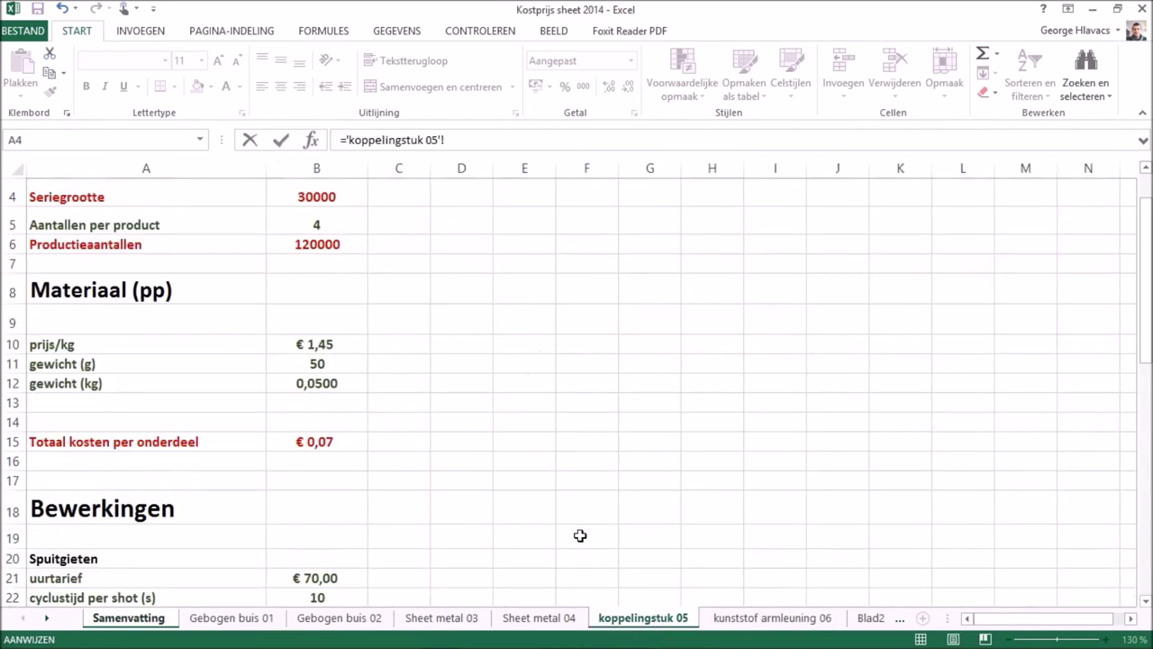
{"action": "scroll", "coordinate": [198, 426], "scroll_direction": "down", "scroll_amount": 2}
{"action": "scroll", "coordinate": [199, 426], "scroll_direction": "down", "scroll_amount": 1}
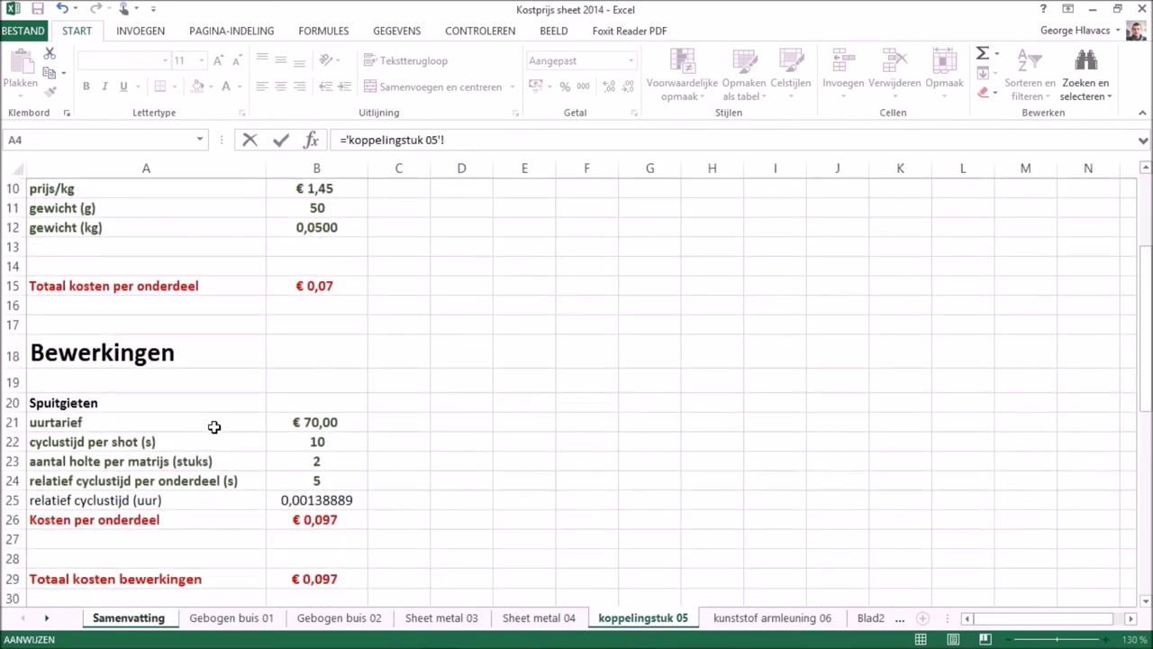
{"action": "left_click", "coordinate": [312, 578]}
{"action": "key", "text": "Return"}
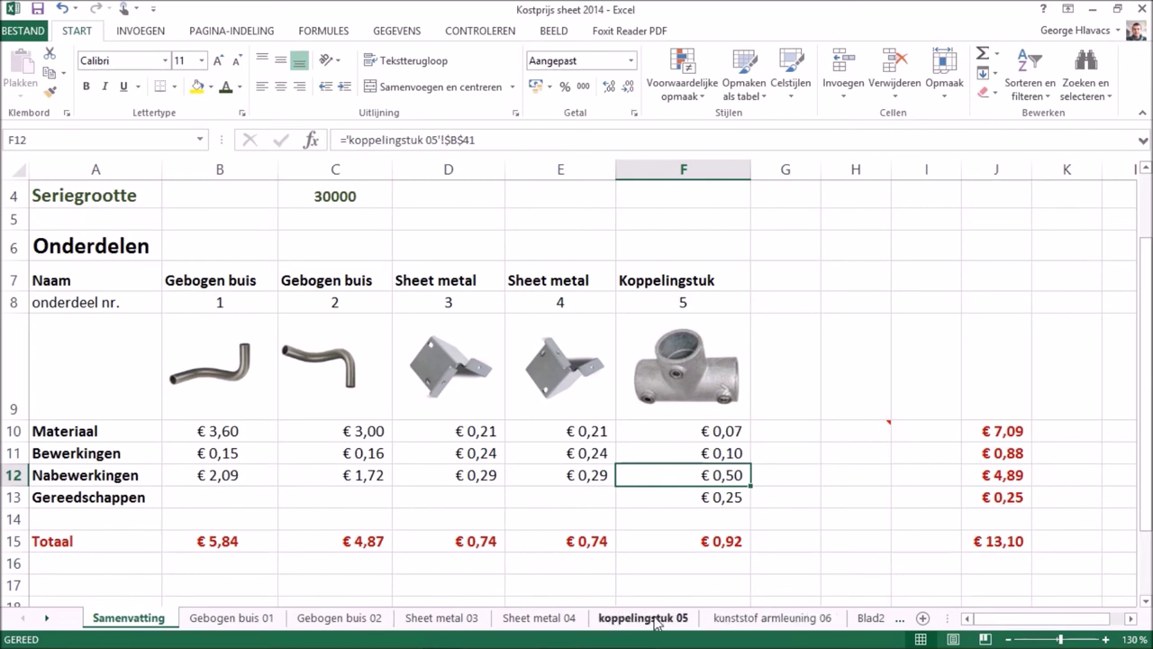
{"action": "left_click", "coordinate": [611, 520]}
{"action": "scroll", "coordinate": [410, 495], "scroll_direction": "down", "scroll_amount": 1}
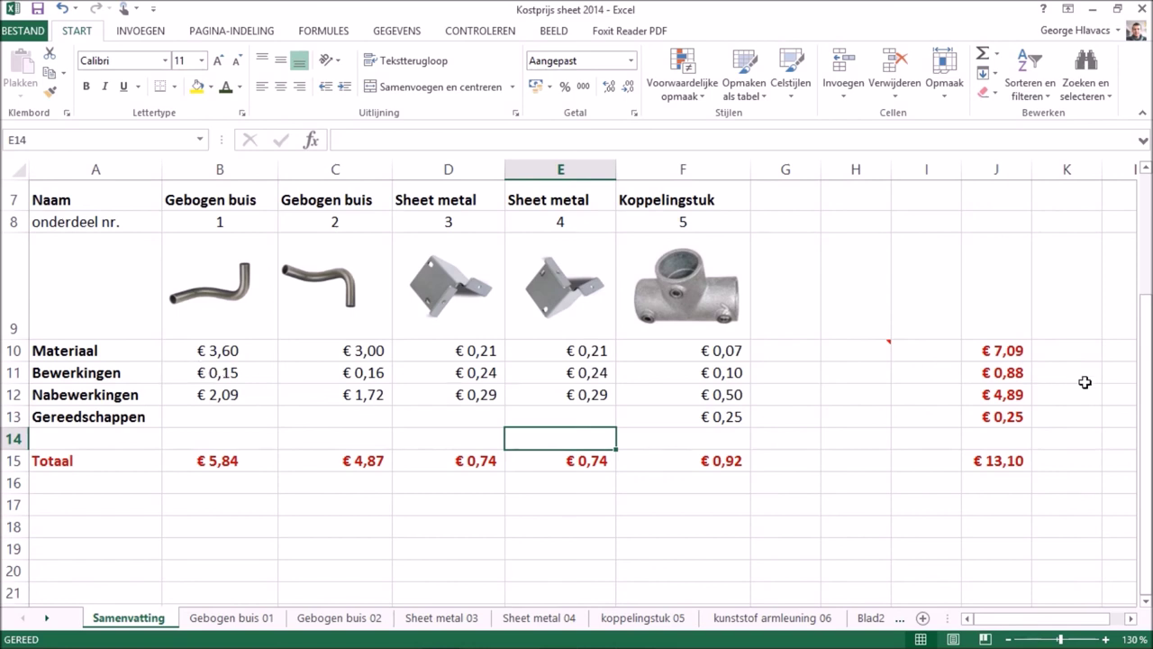
{"action": "left_click", "coordinate": [721, 512]}
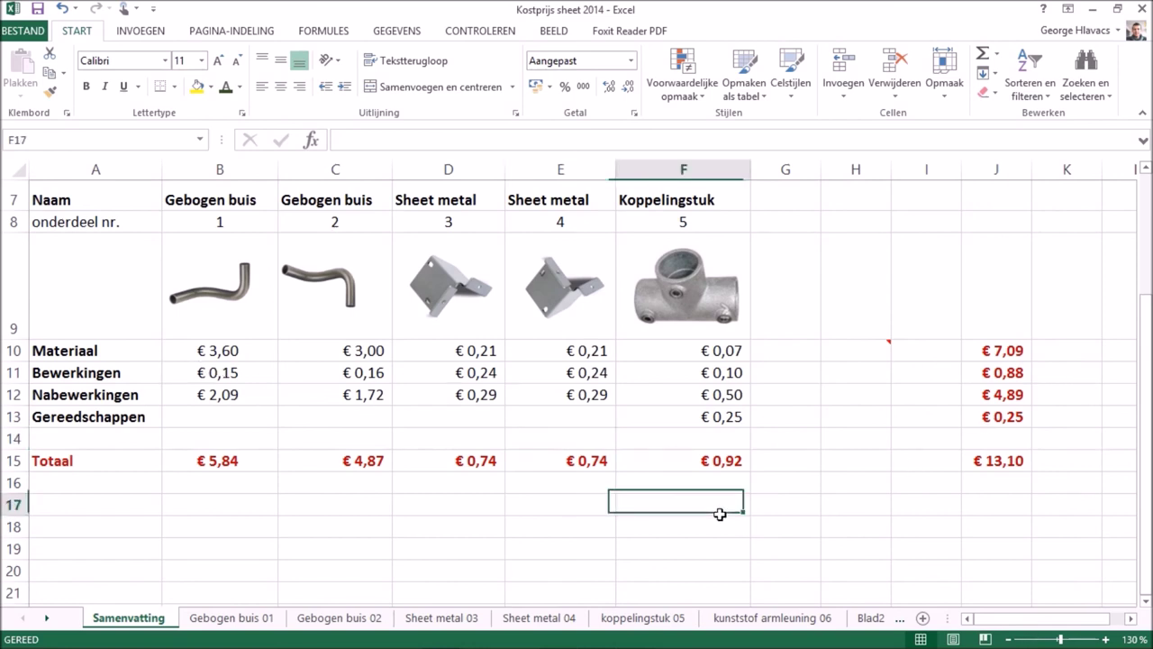